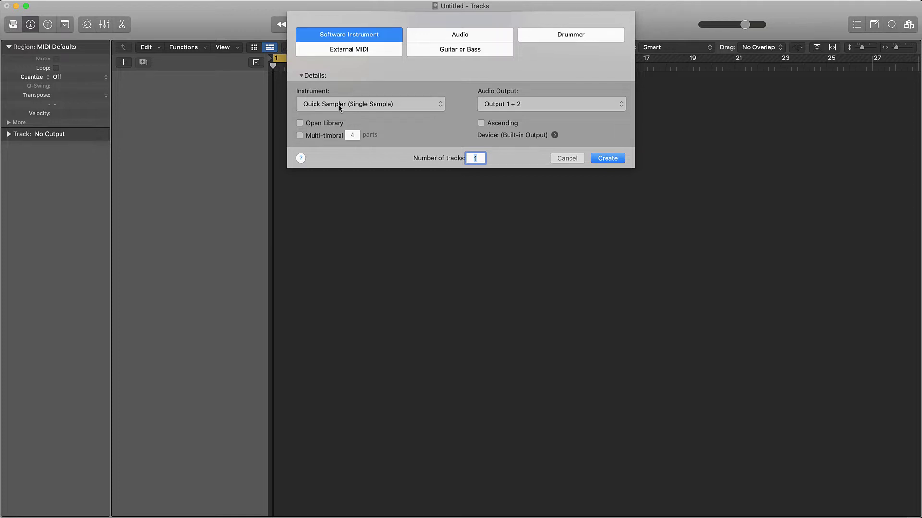
Create the Inst 1 track with Quick Sampler and move its window to the upper left.
click(622, 159)
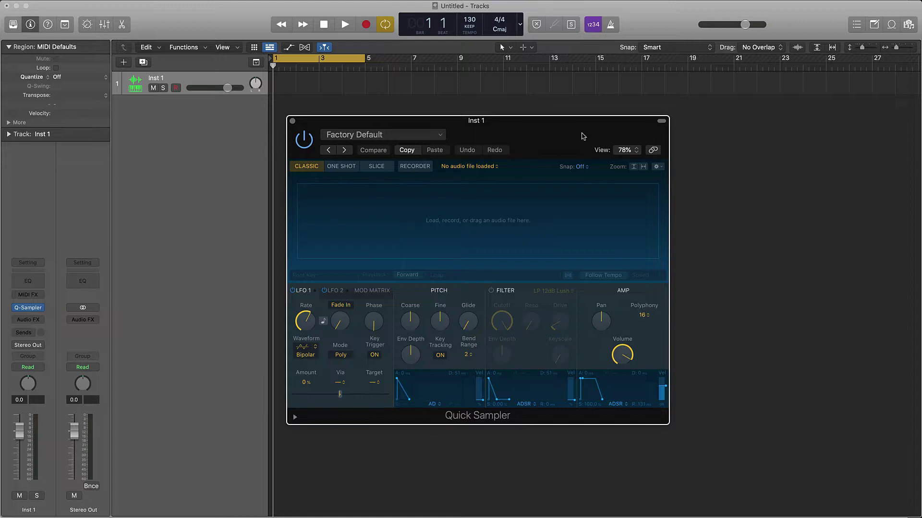
drag(580, 139, 407, 120)
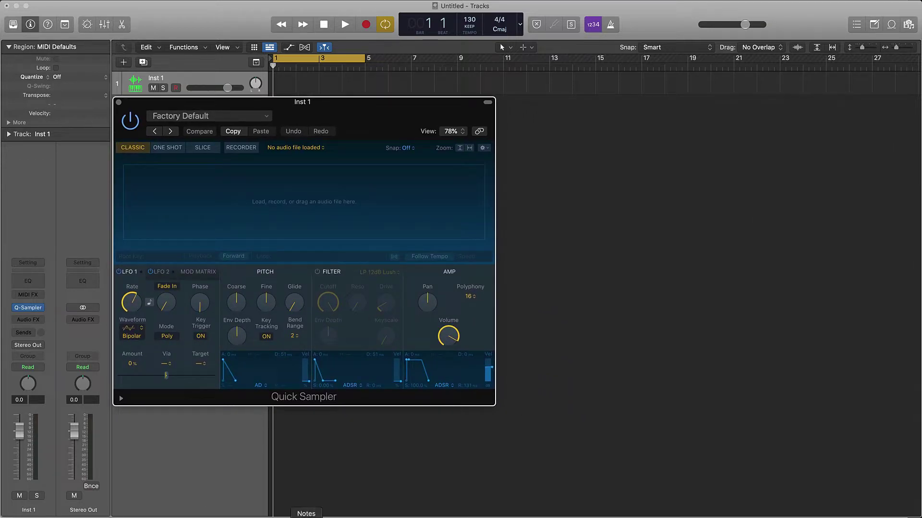
Open Splice and filter the trap search results to melody samples.
click(419, 517)
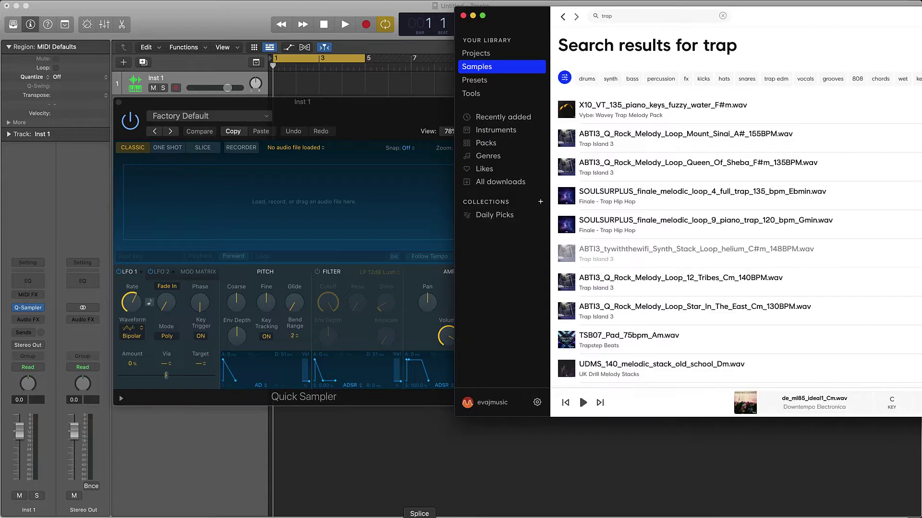
click(612, 19)
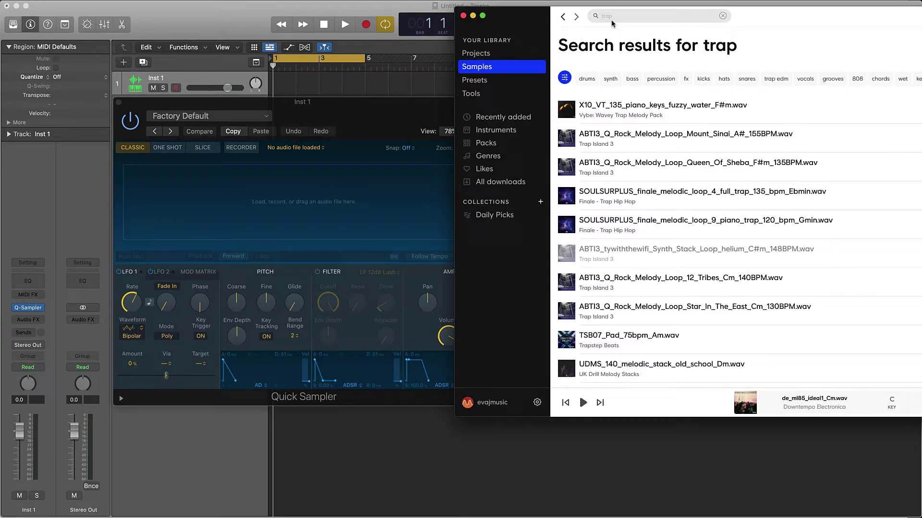
drag(836, 19, 455, 13)
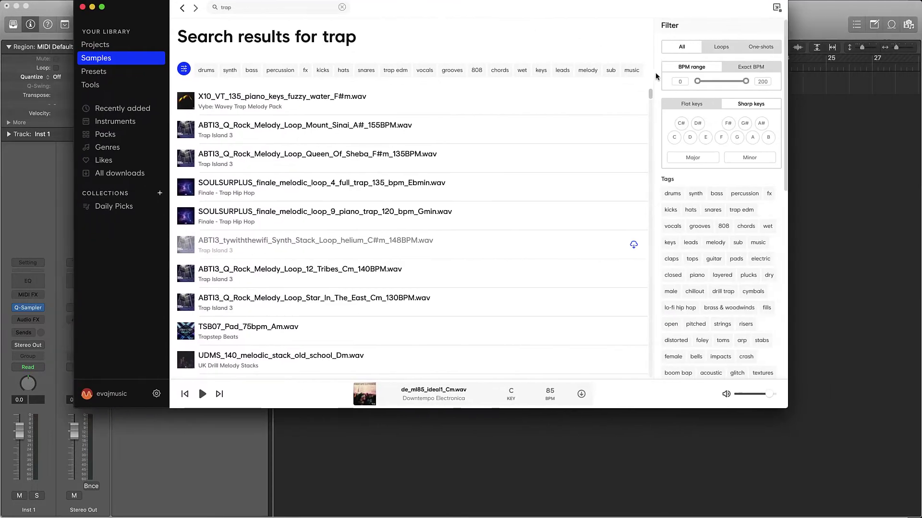
click(714, 243)
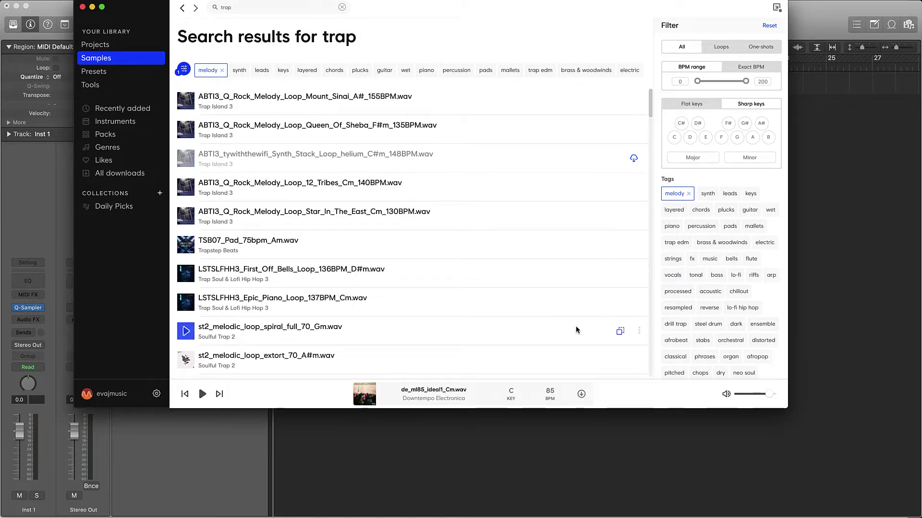
drag(650, 103, 646, 338)
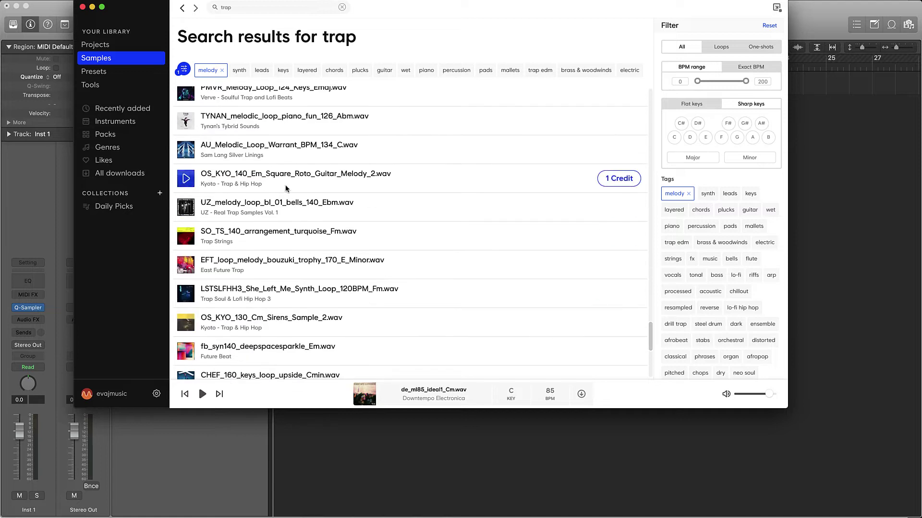
scroll(227, 187, up, 3)
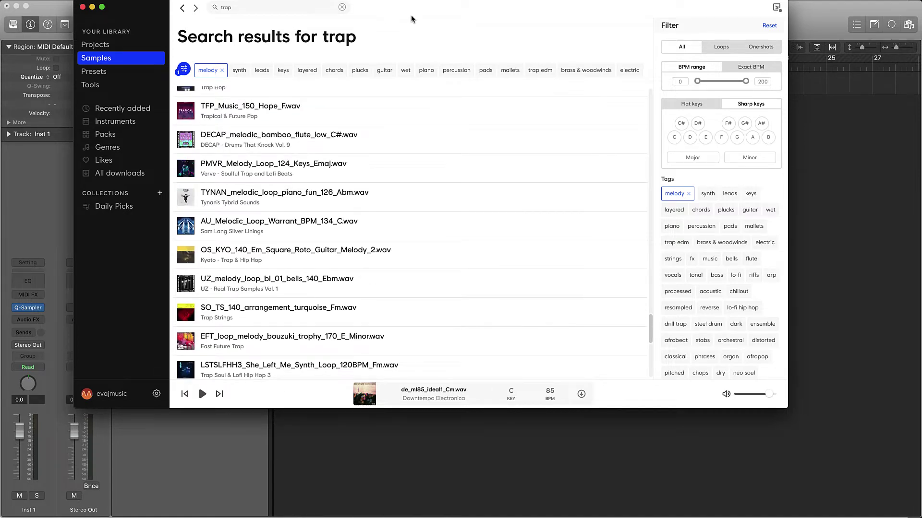
drag(441, 18, 640, 21)
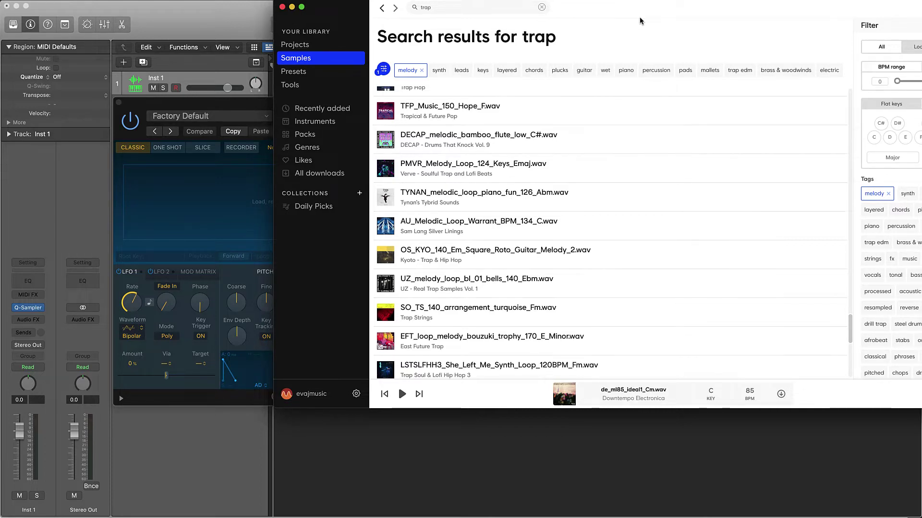
Preview the DECAP flute, TFP Hope, klaxon, st2_kit, DEZ_WRIGHT and steelpan loops.
click(385, 140)
click(384, 114)
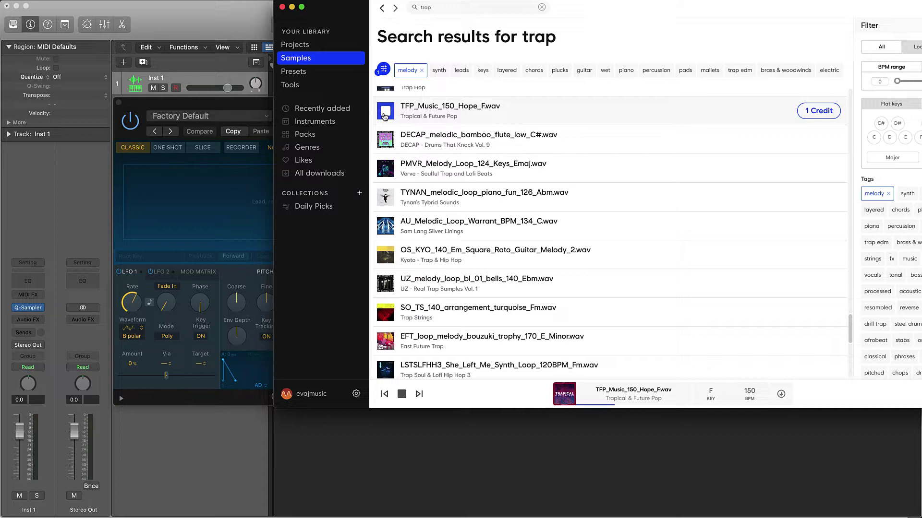
scroll(384, 117, up, 2)
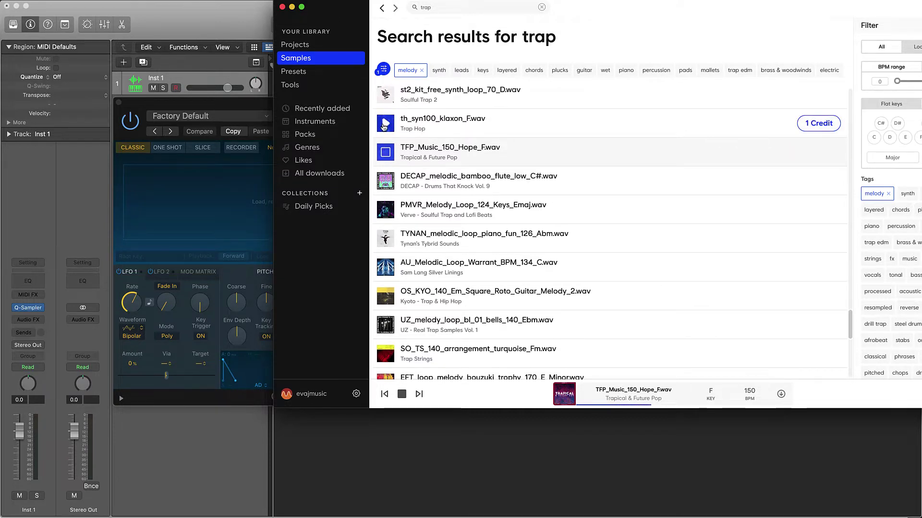
click(384, 125)
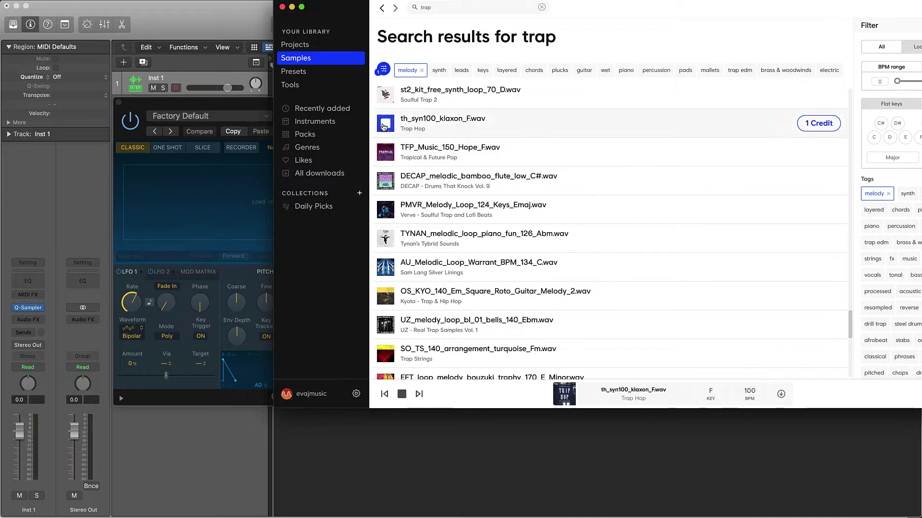
click(385, 95)
scroll(385, 101, up, 2)
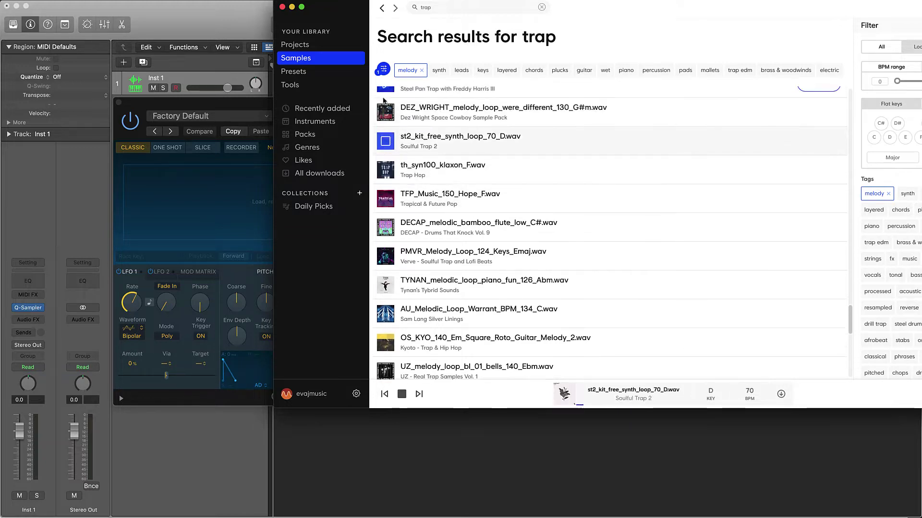
click(386, 113)
scroll(385, 118, up, 2)
click(385, 126)
scroll(384, 127, up, 2)
Preview NGTM_120_songstarter_going_crazy_C#maj_02.wav and download it for one credit.
click(384, 143)
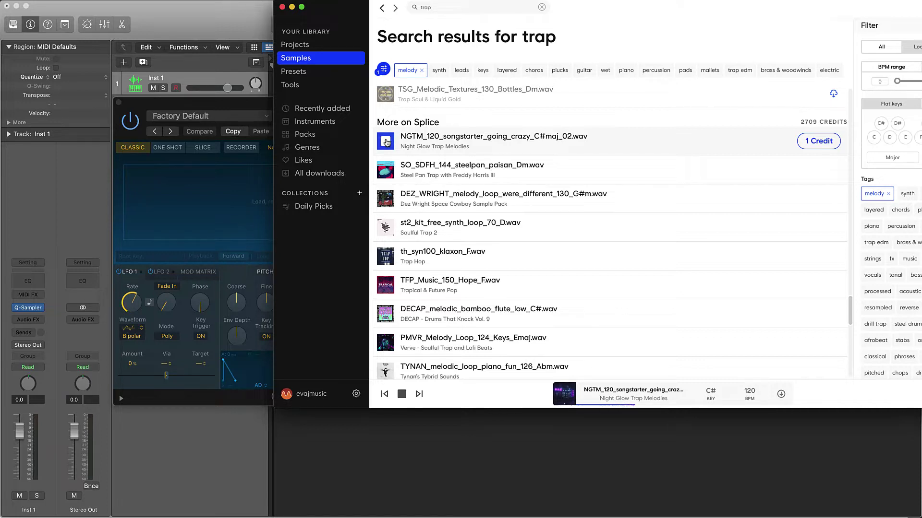
click(386, 142)
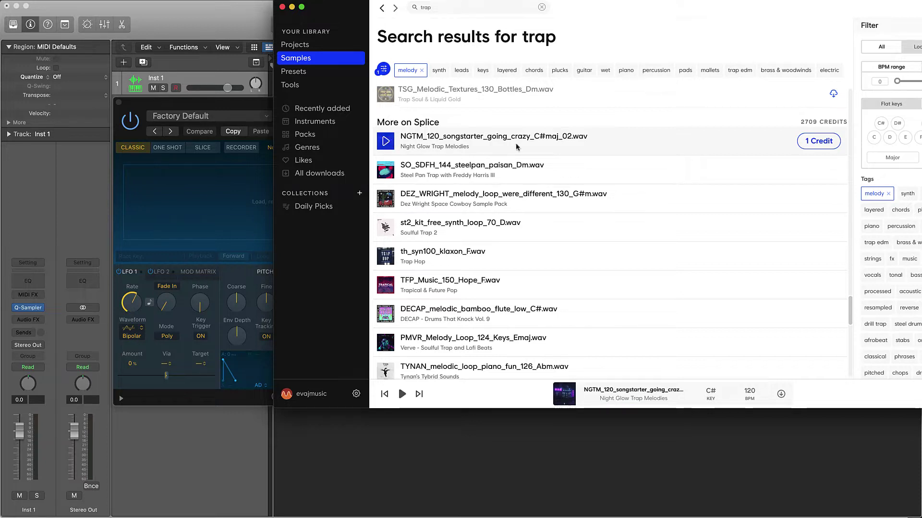
click(832, 148)
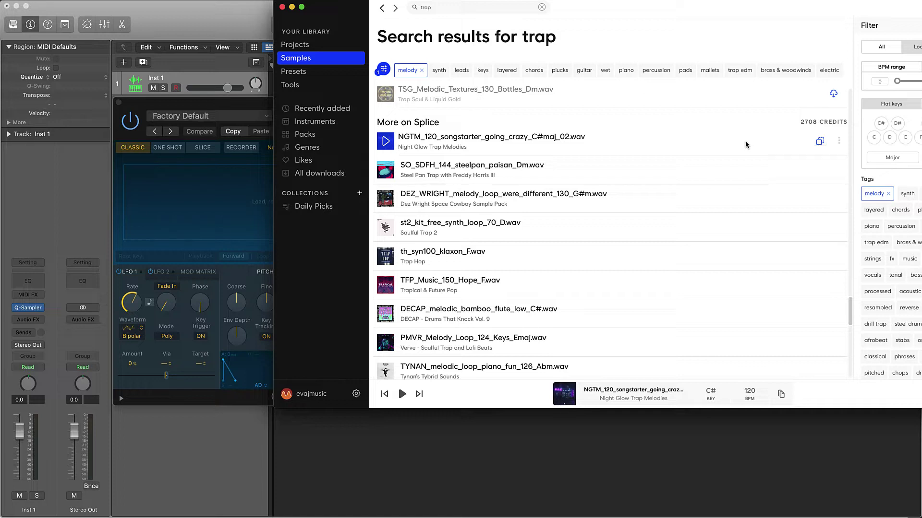
Load the NGTM_120 loop into Quick Sampler, turn on Follow Tempo, and close the window.
drag(747, 144, 180, 224)
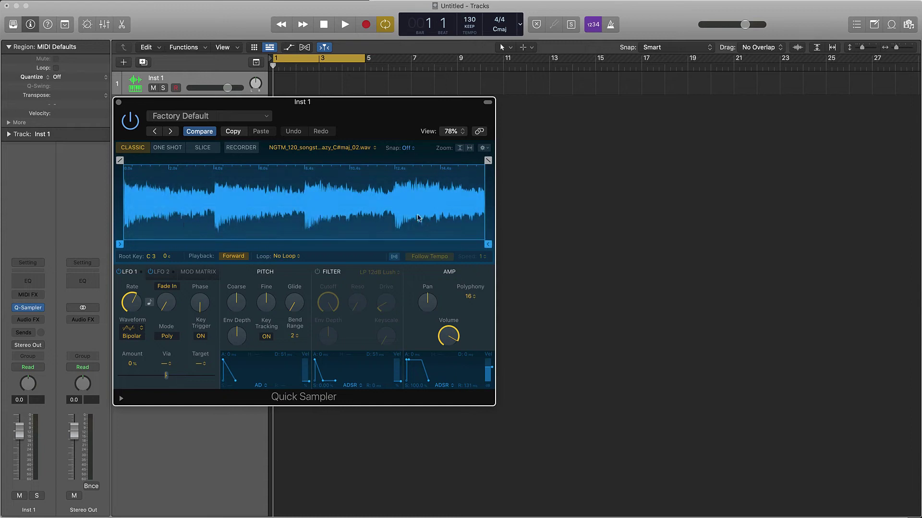
drag(396, 121, 652, 121)
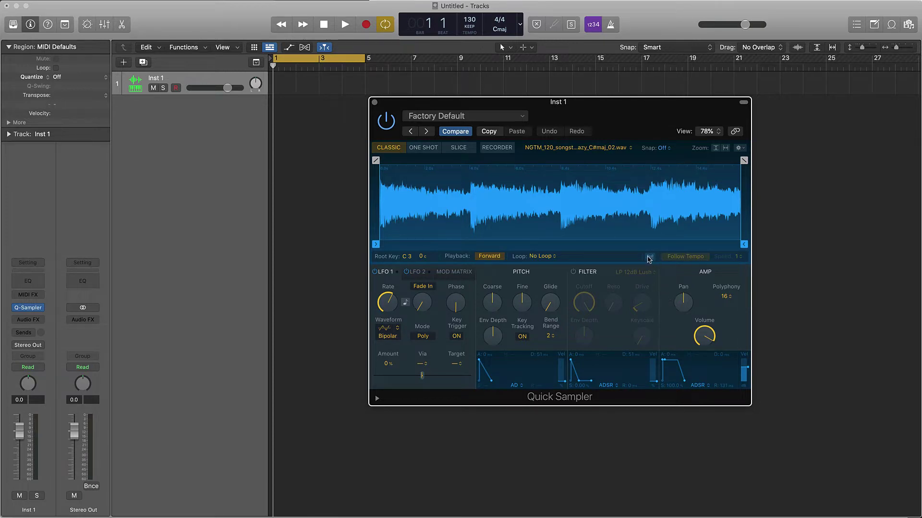
click(651, 257)
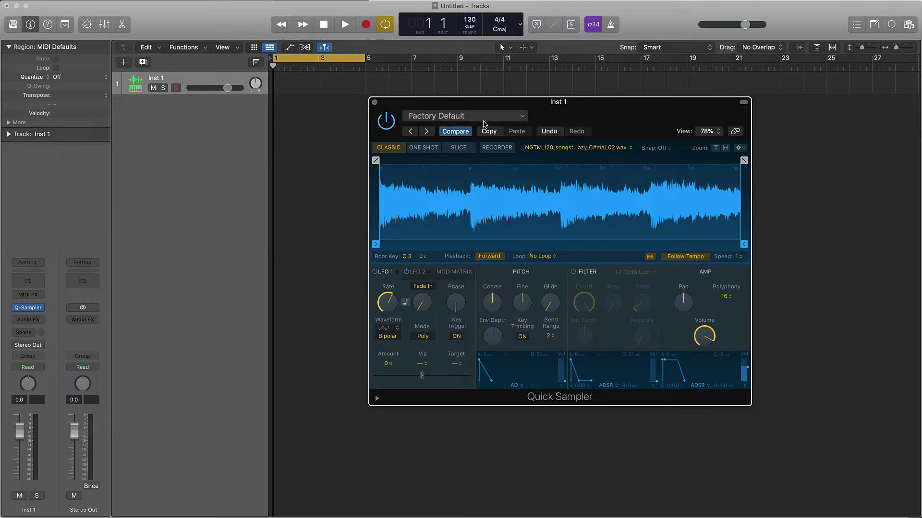
click(374, 102)
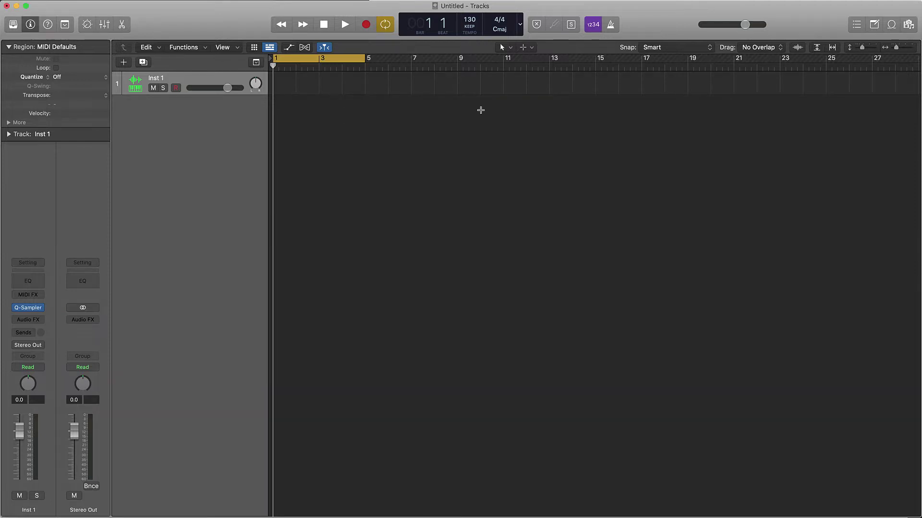
Audition the loaded loop from Musical Typing, shifting up an octave to C3.
key(super+k)
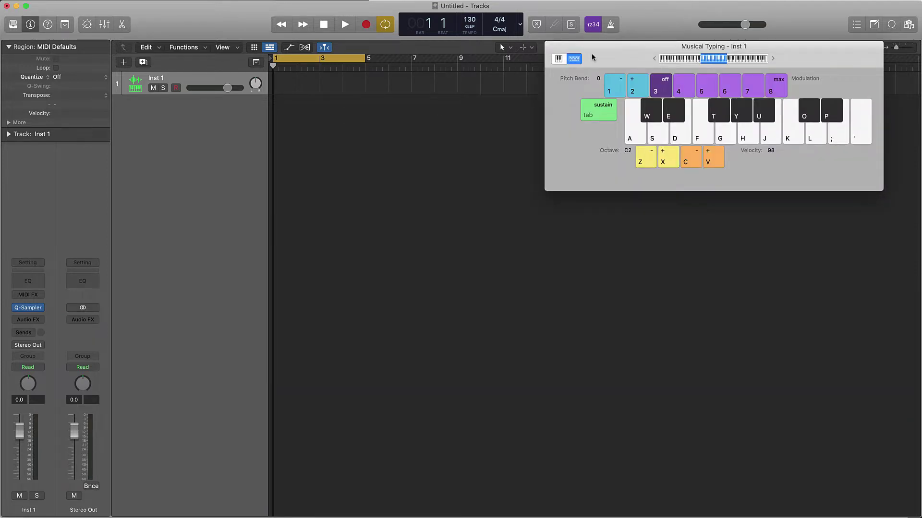
drag(603, 59, 466, 149)
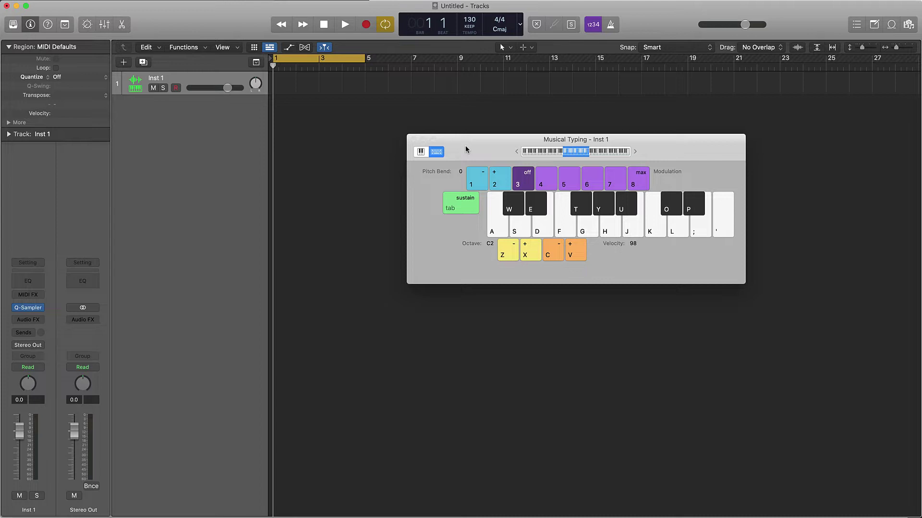
key(a)
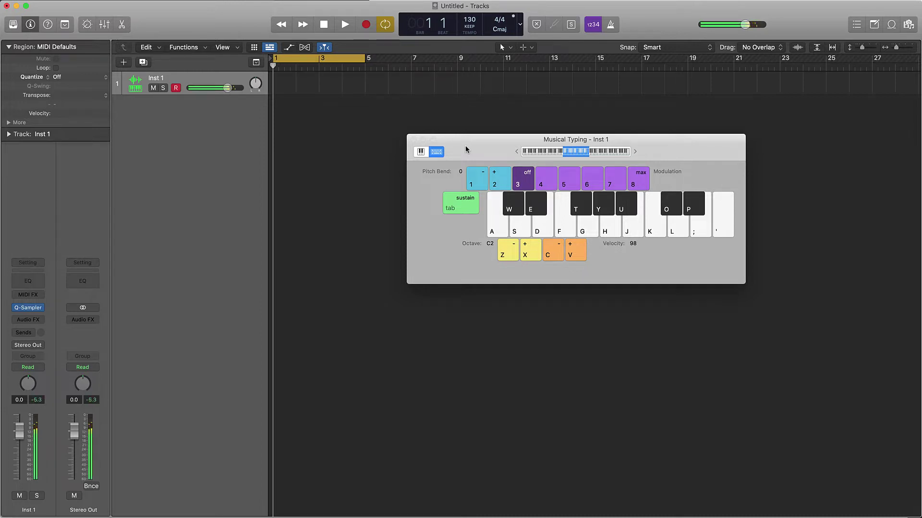
key(x)
key(a)
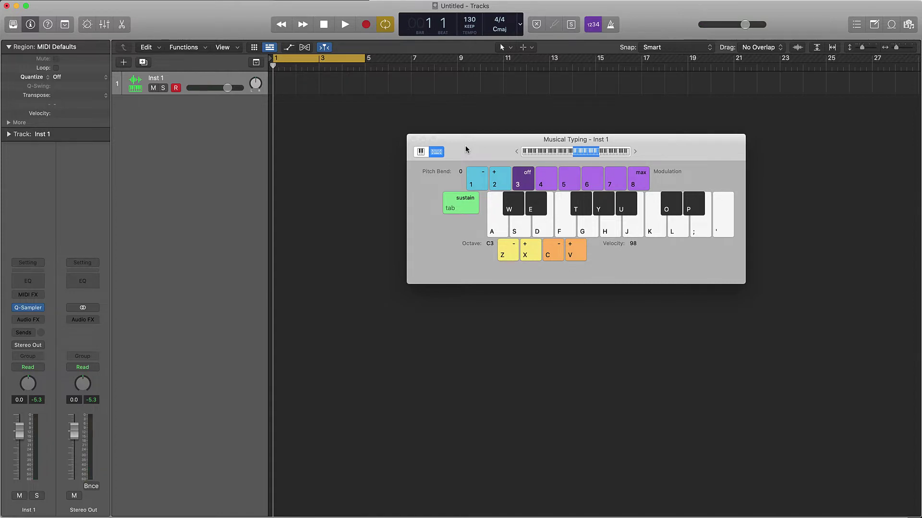
key(h)
key(h)
Record a long sustained note into Inst 1 with the metronome on.
key(e)
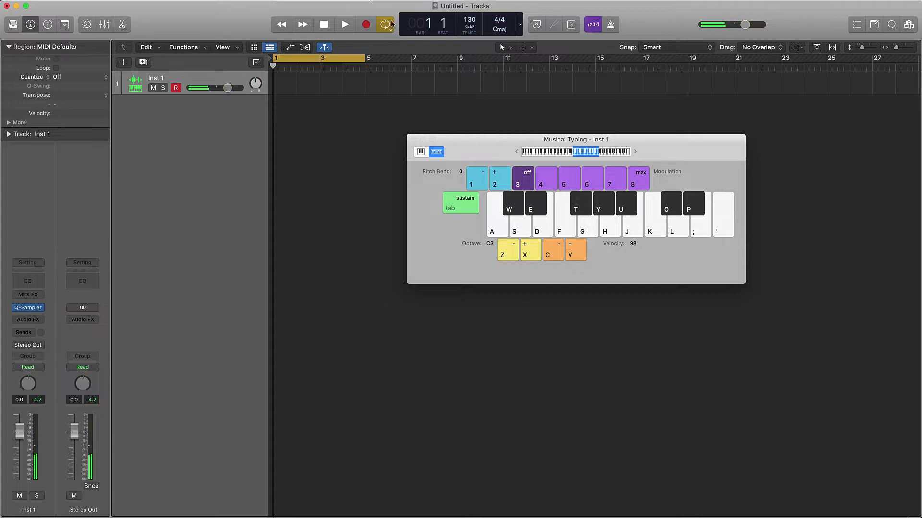
click(366, 24)
click(610, 24)
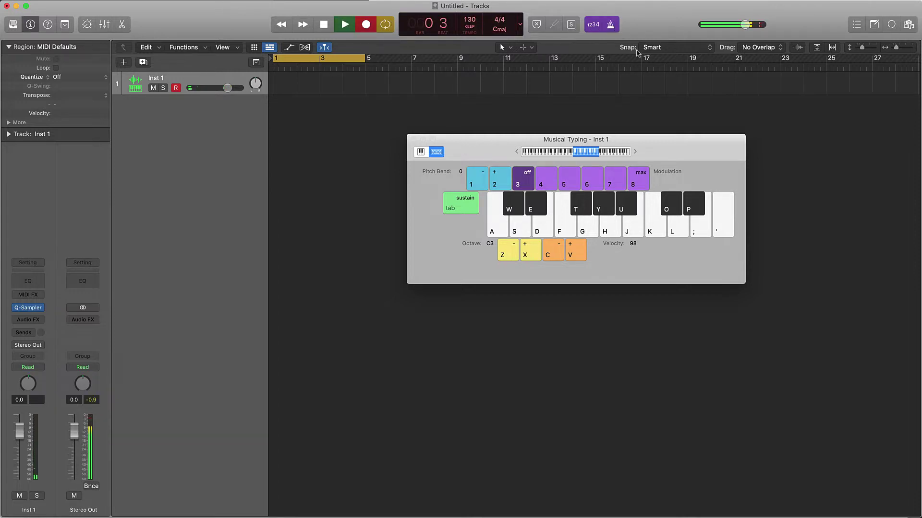
key(e)
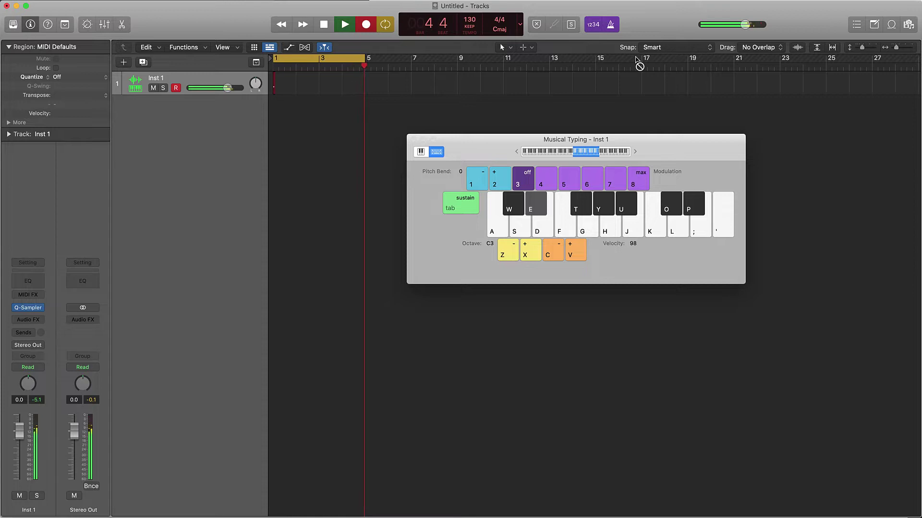
Stop recording, quantize the recorded note to 1/8 Note, and play it back.
key(space)
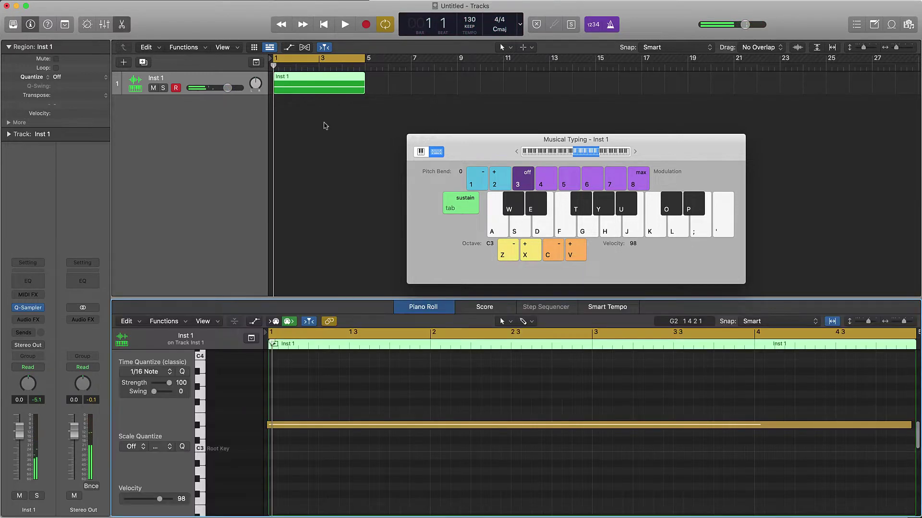
key(super+a)
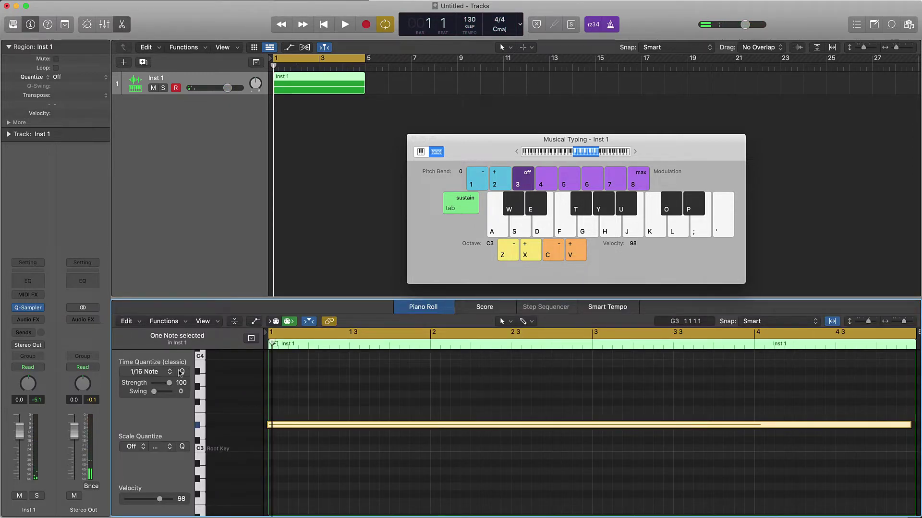
click(161, 373)
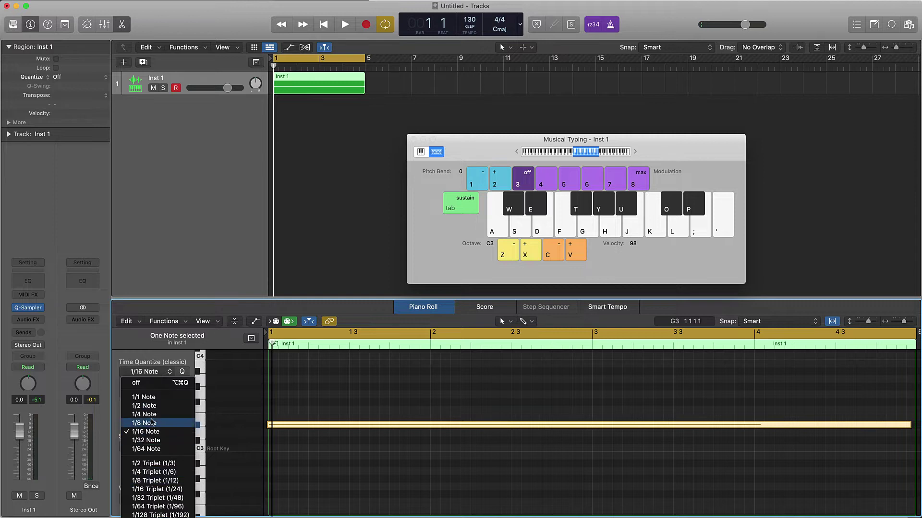
click(151, 423)
click(484, 393)
key(space)
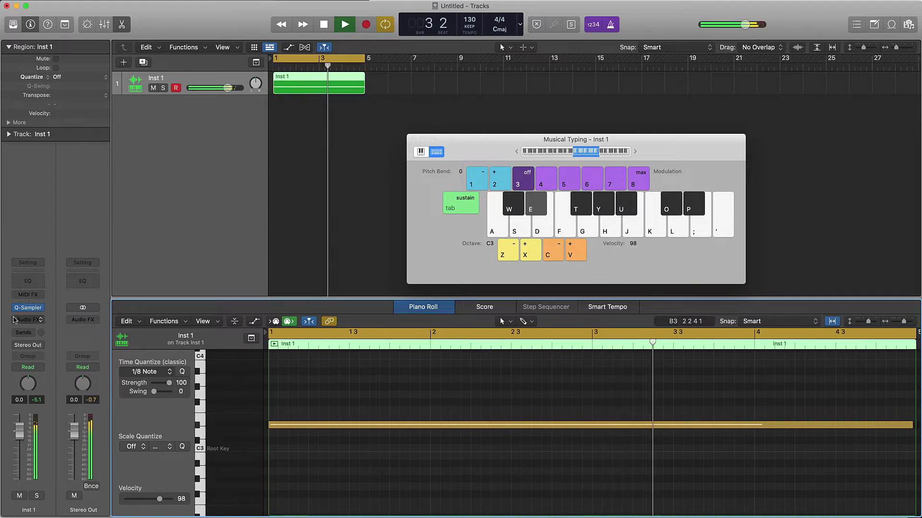
Reopen Quick Sampler for Inst 1 while listening, then stop playback.
click(30, 308)
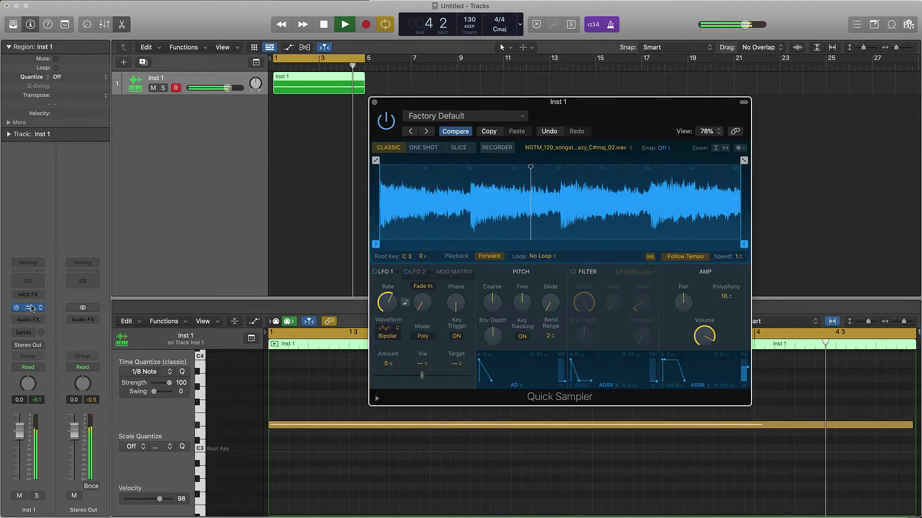
click(373, 103)
key(super+k)
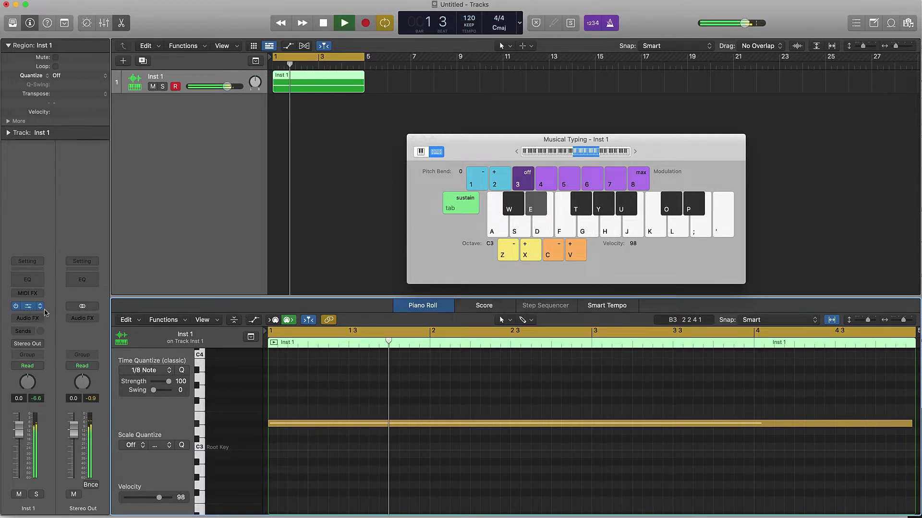
click(27, 306)
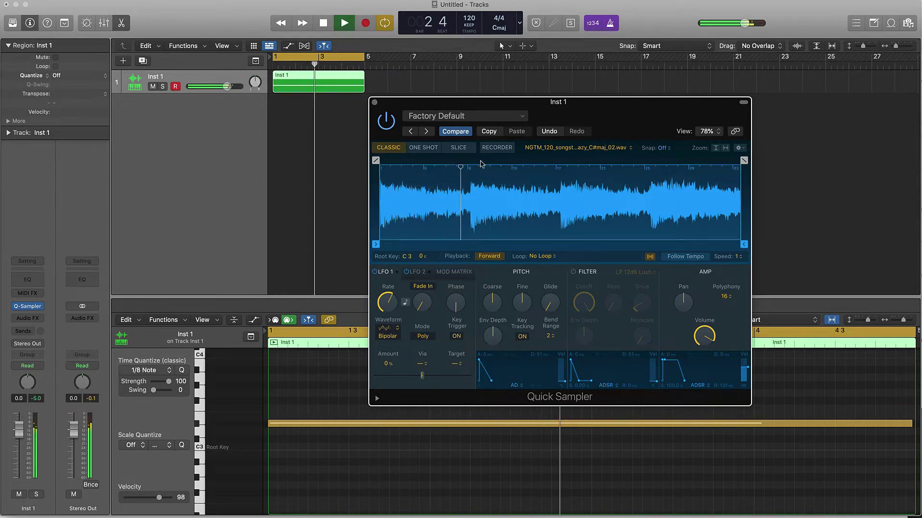
key(space)
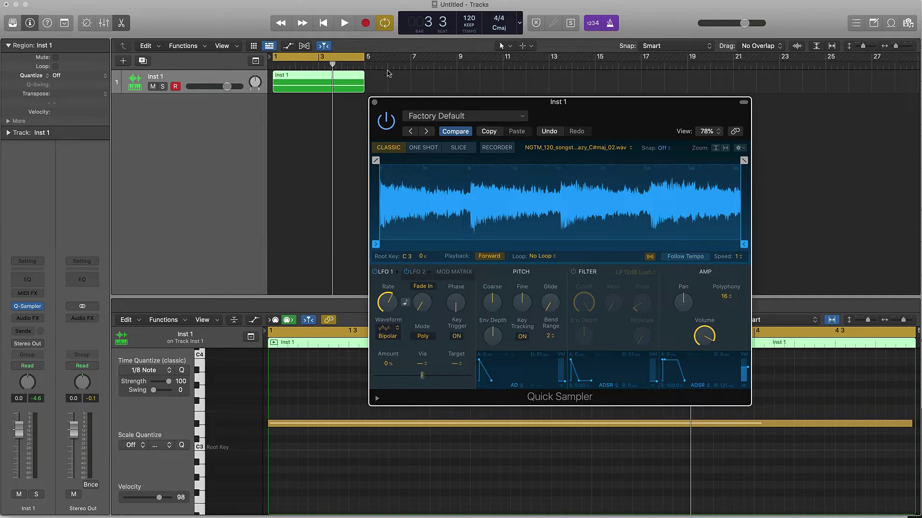
Switch Quick Sampler's Playback mode on Inst 1 from Forward to Reverse.
click(374, 104)
key(super+k)
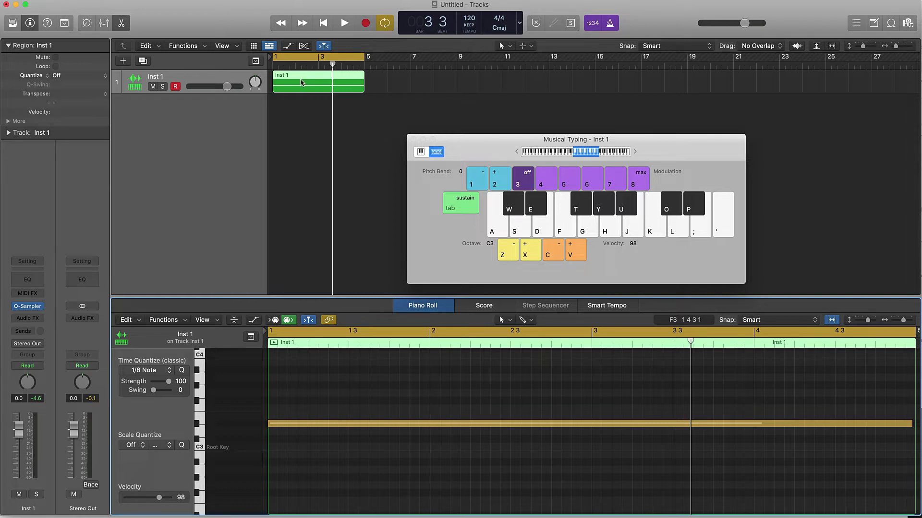
click(27, 306)
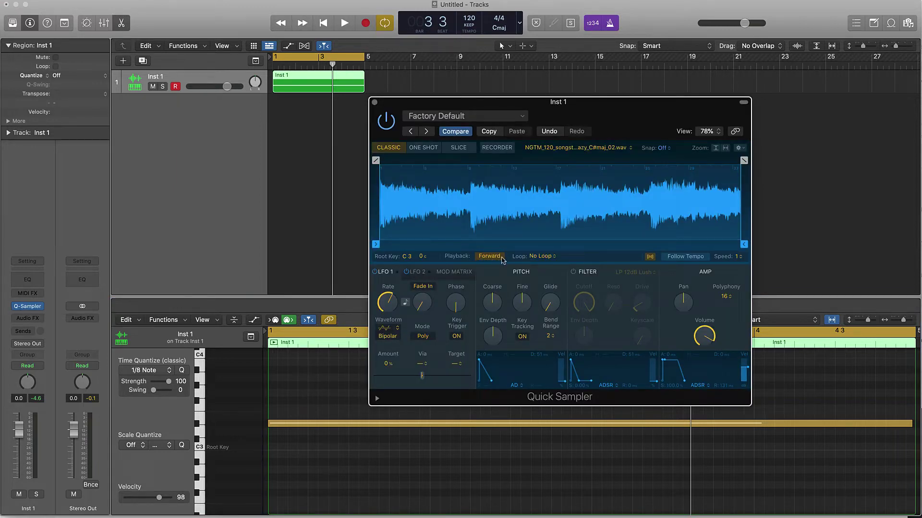
click(495, 261)
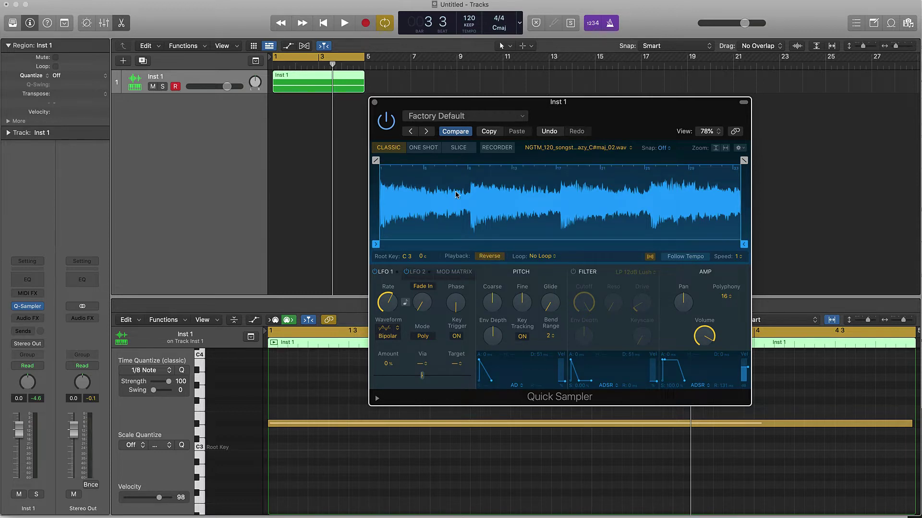
Close Quick Sampler, deselect the region, and play the reversed sample from bar 1.
click(375, 103)
key(super+k)
click(380, 172)
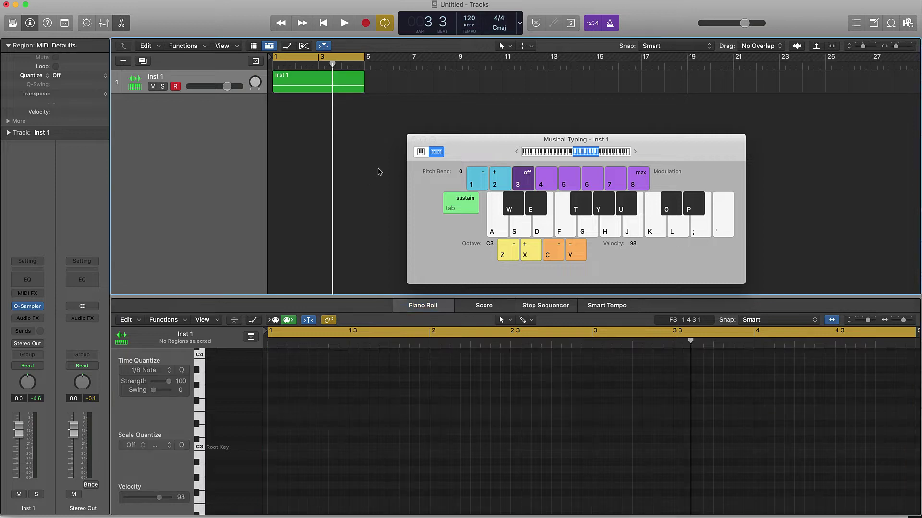
key(space)
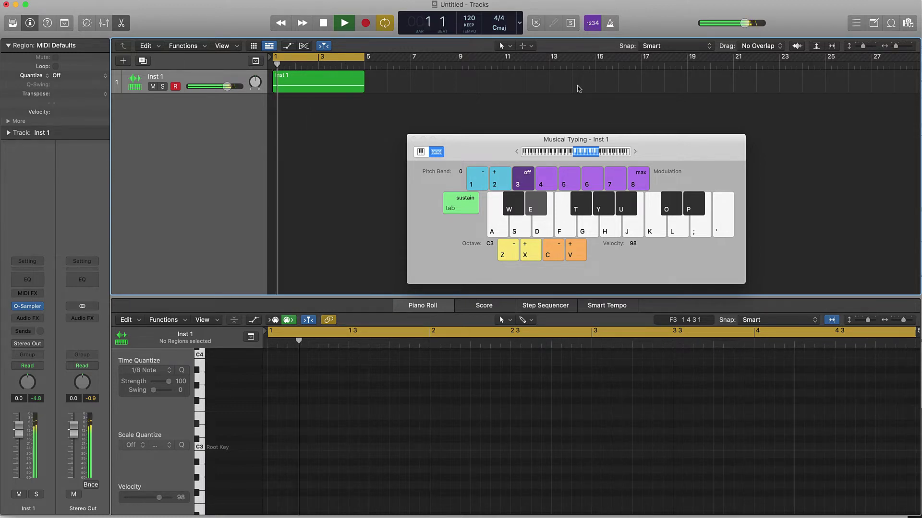
key(space)
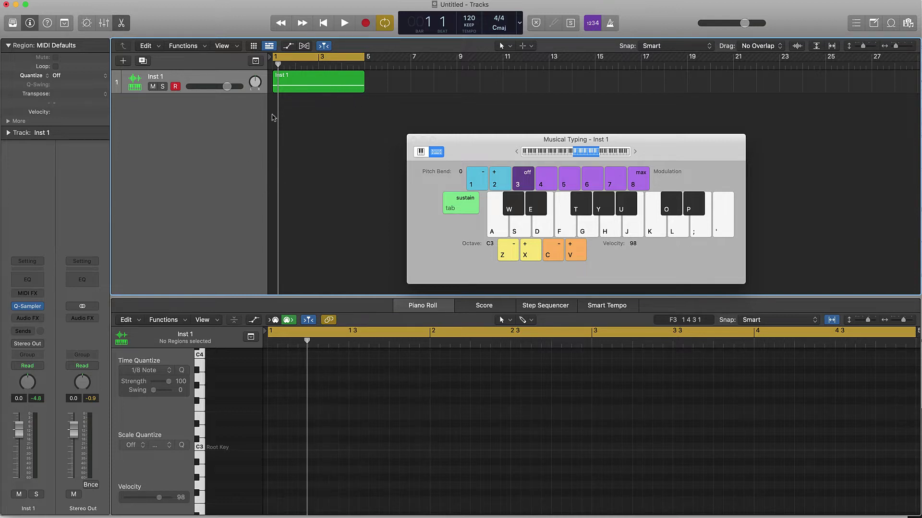
Insert a Channel EQ on Inst 1 with a 48 dB/Oct low cut near 595 Hz.
click(36, 285)
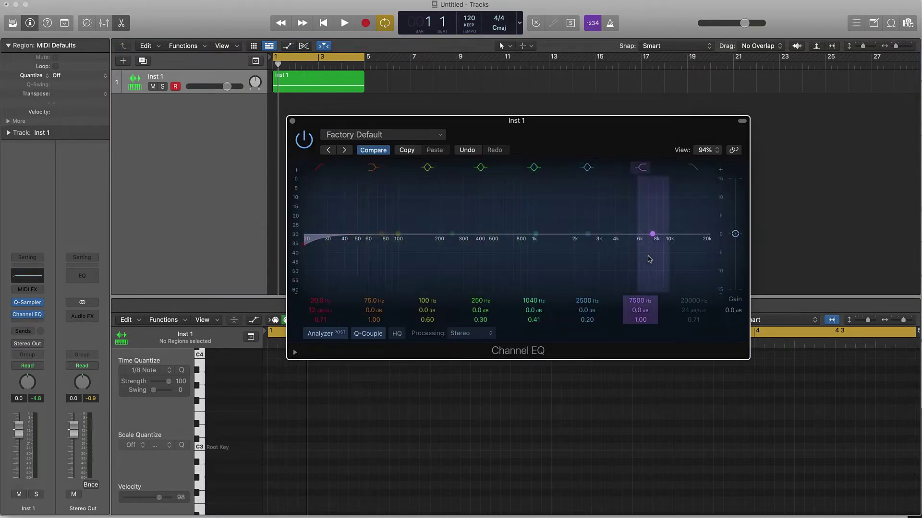
drag(321, 310, 313, 286)
key(space)
key(space)
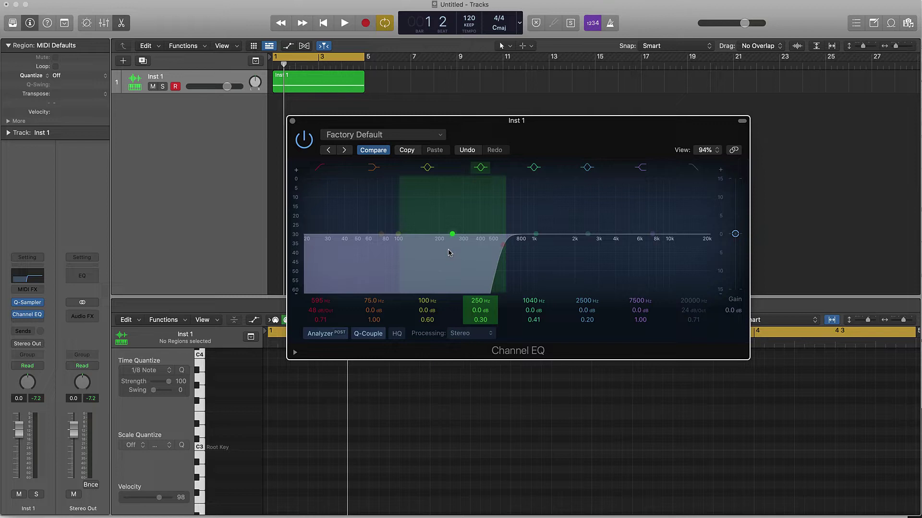
Replace the low cut with a 48 dB/Oct high cut set to 625 Hz.
click(319, 167)
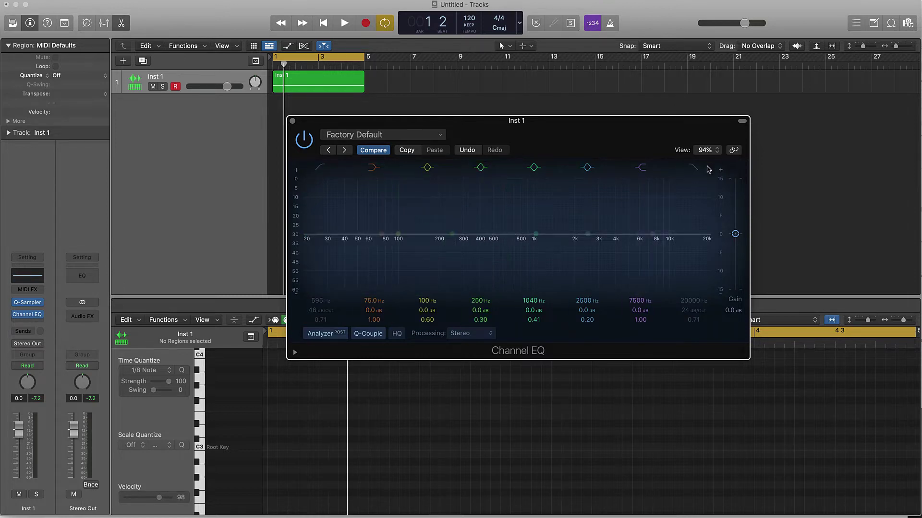
click(694, 167)
mouse_move(692, 299)
mouse_down()
mouse_move(692, 336)
mouse_move(689, 304)
mouse_up()
key(space)
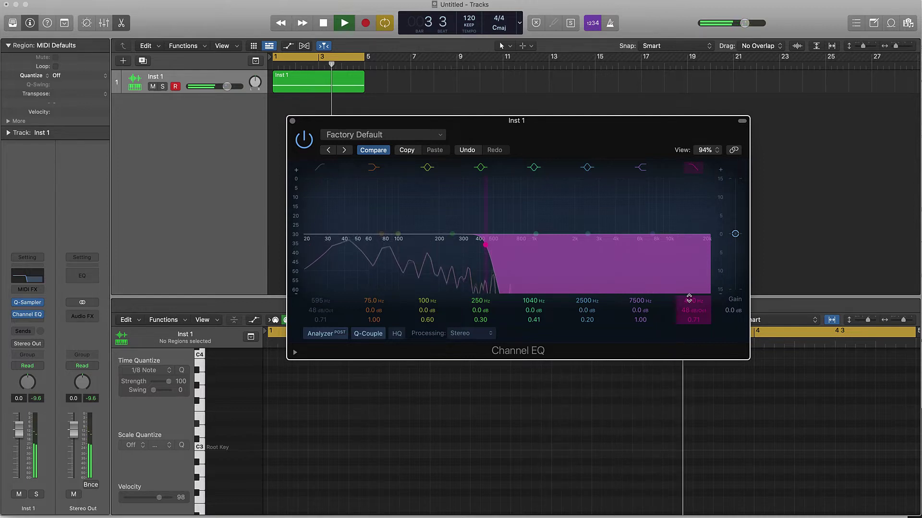
drag(688, 299, 689, 290)
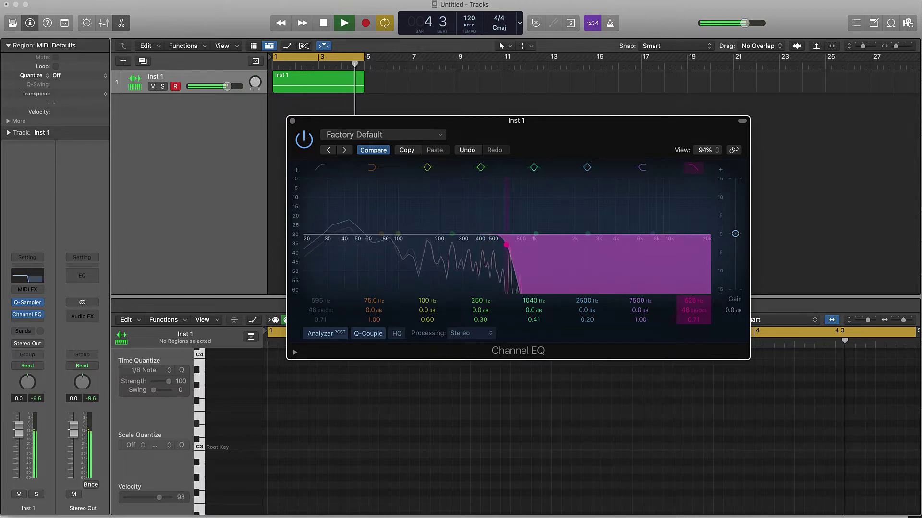
key(space)
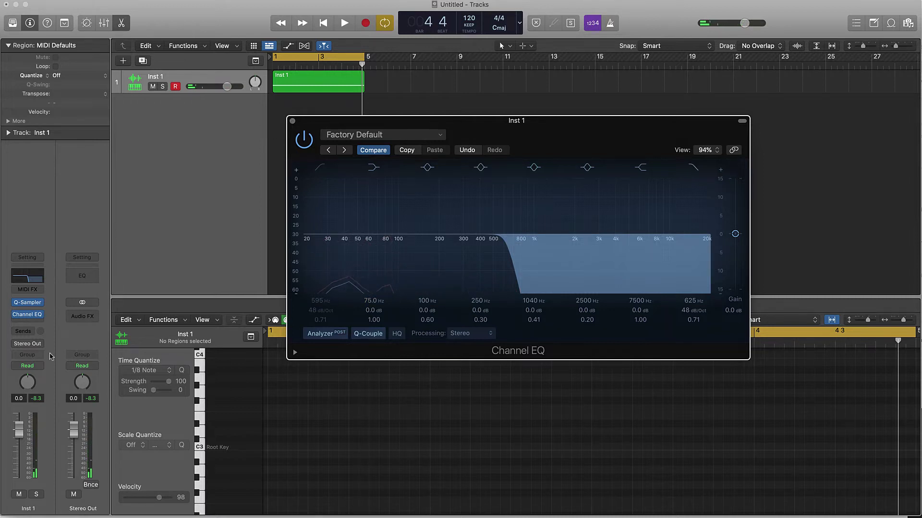
mouse_move(15, 316)
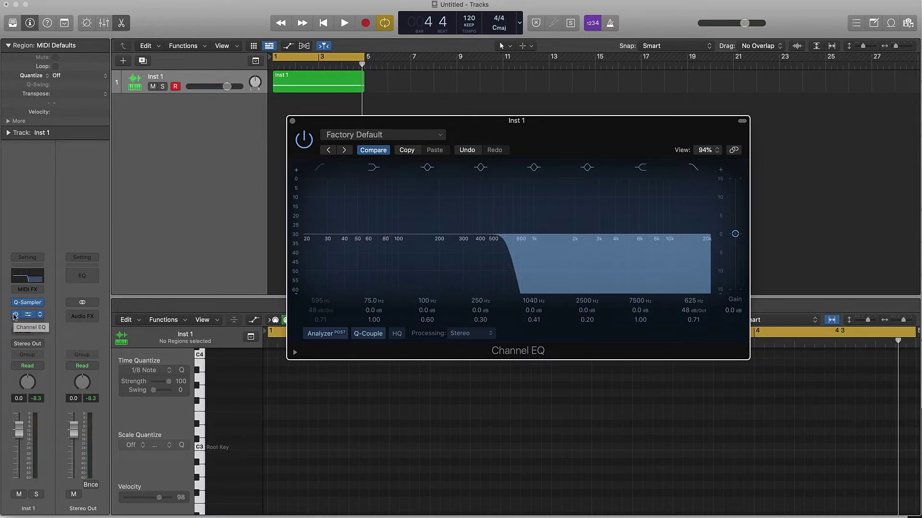
Bypass the Channel EQ, select the Inst 1 region, reopen Quick Sampler and close the EQ window.
click(15, 316)
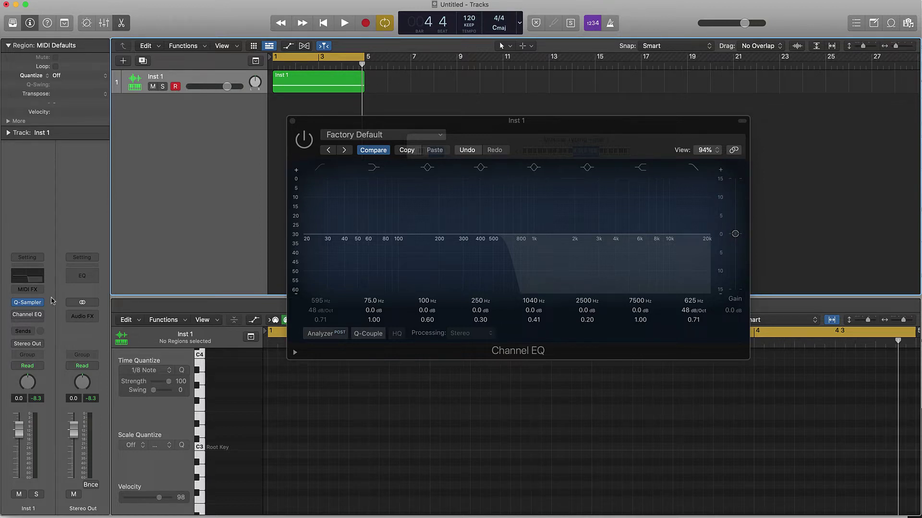
click(304, 80)
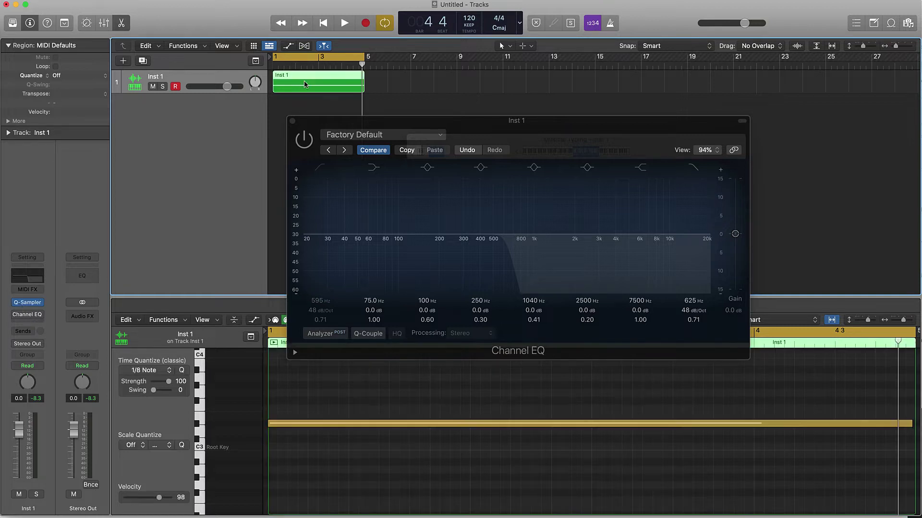
click(27, 304)
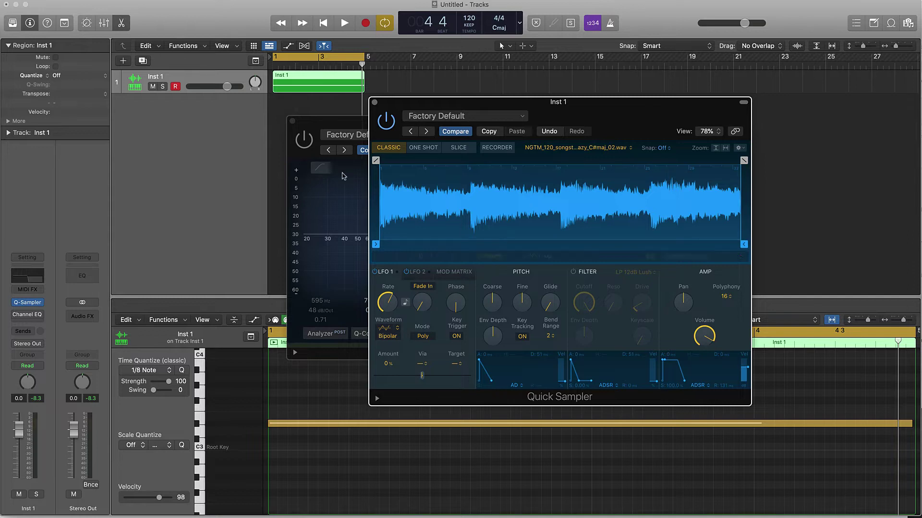
click(292, 121)
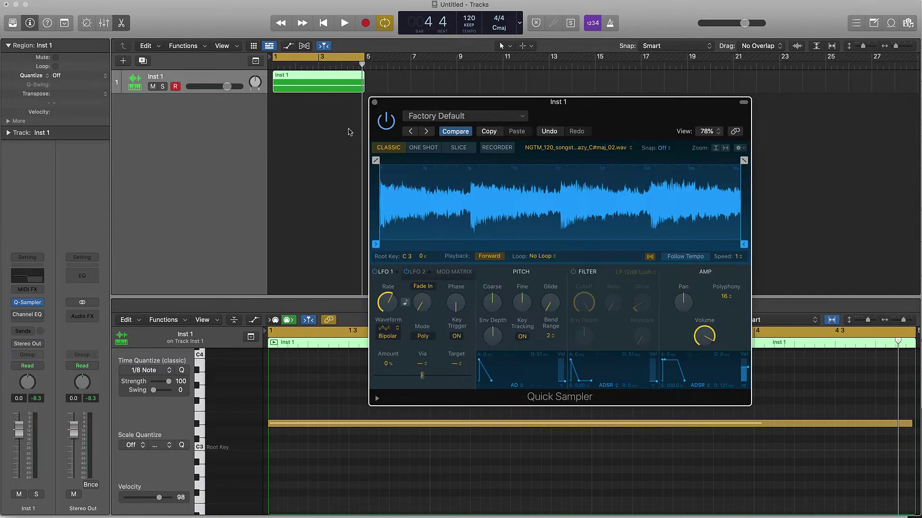
Close Quick Sampler and create a new instrument track running stereo Octave Deluxe.
click(374, 103)
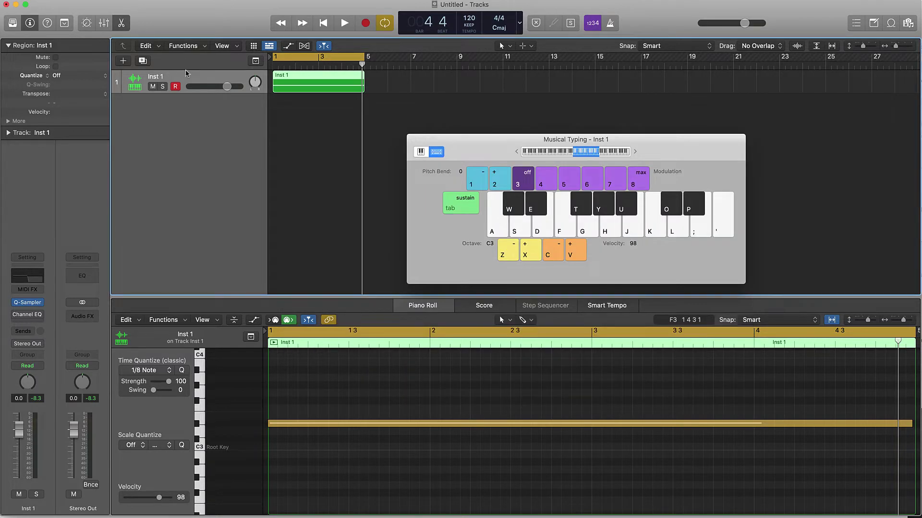
click(123, 63)
click(390, 104)
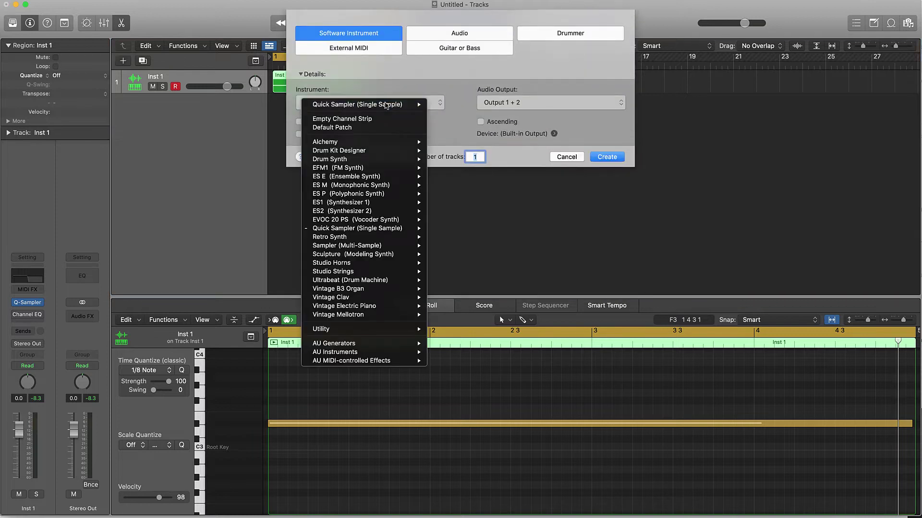
mouse_move(370, 362)
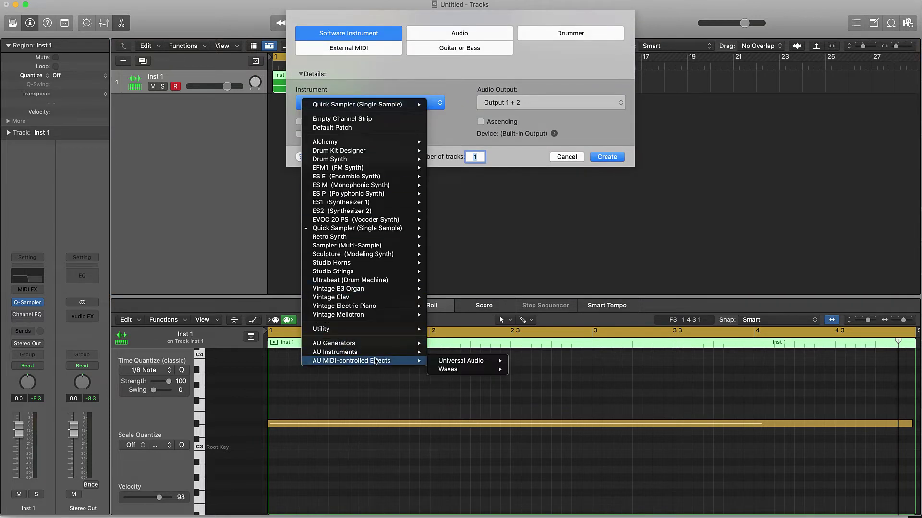
mouse_move(463, 379)
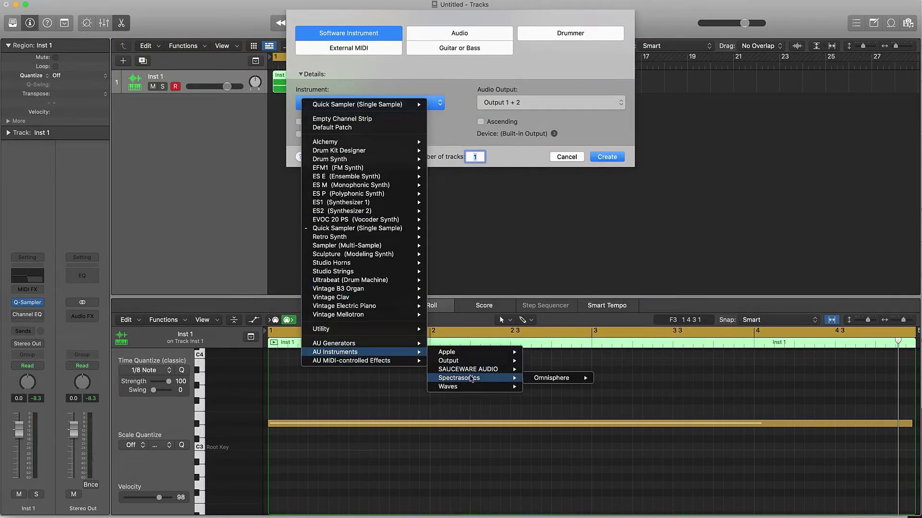
mouse_move(559, 369)
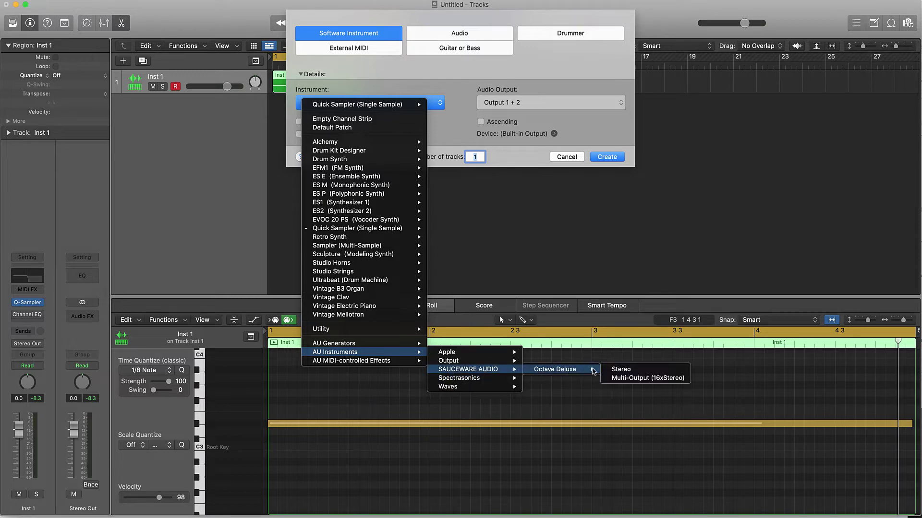
click(614, 370)
click(606, 159)
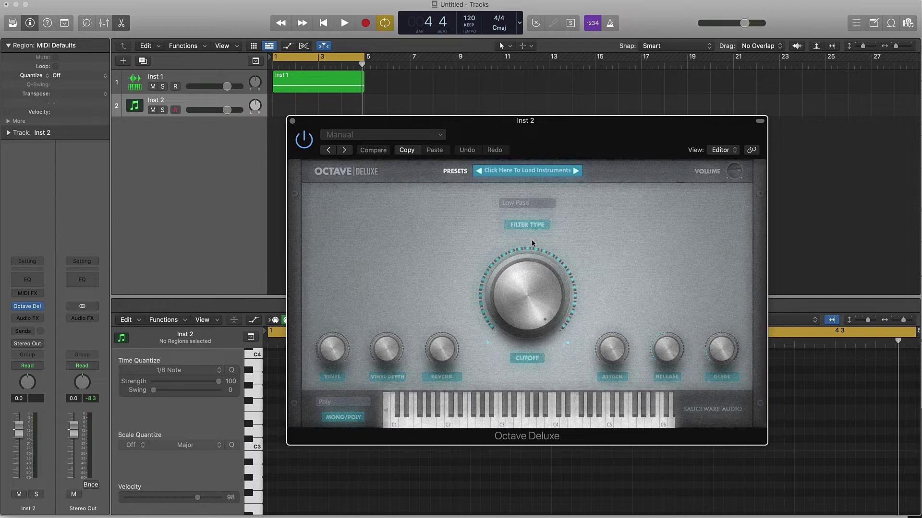
Load the XP5 - Key - Water instrument into Octave Deluxe.
click(531, 170)
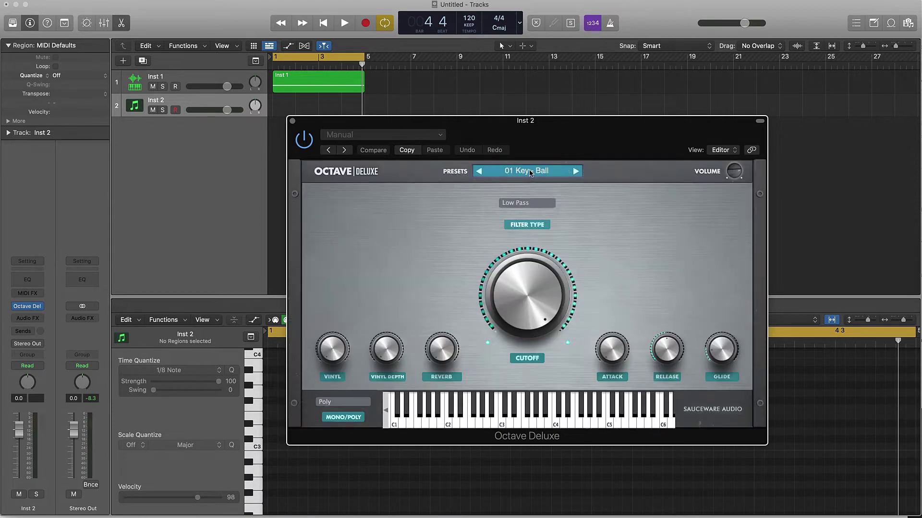
click(543, 175)
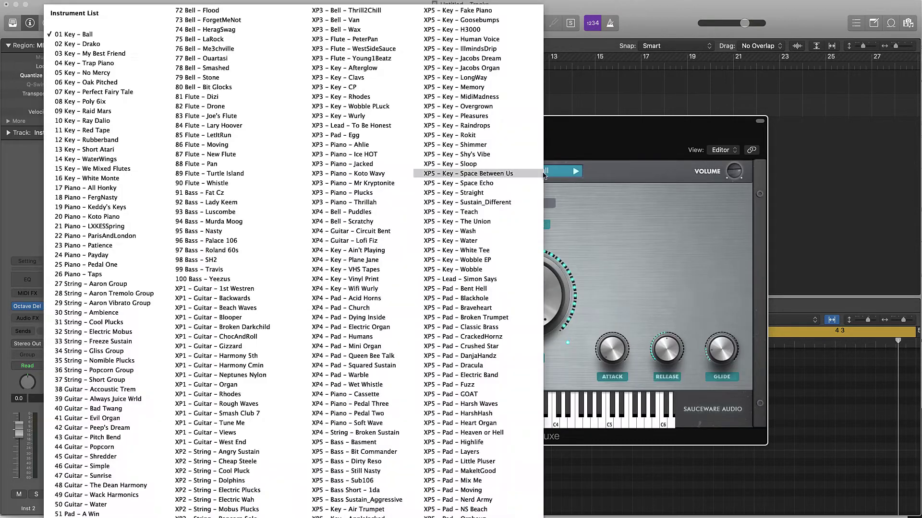
click(480, 242)
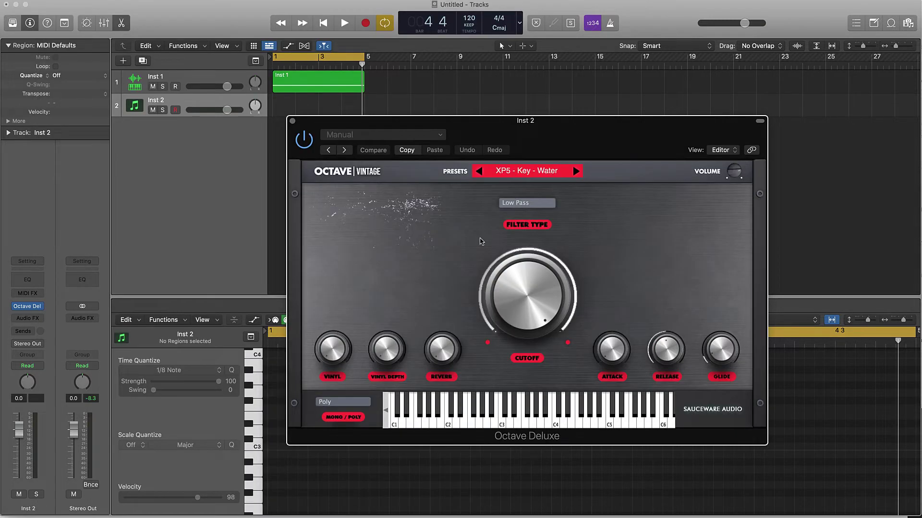
Turn on the metronome, open Musical Typing with Cmd-K, and audition a C4.
key(k)
key(super+k)
key(k)
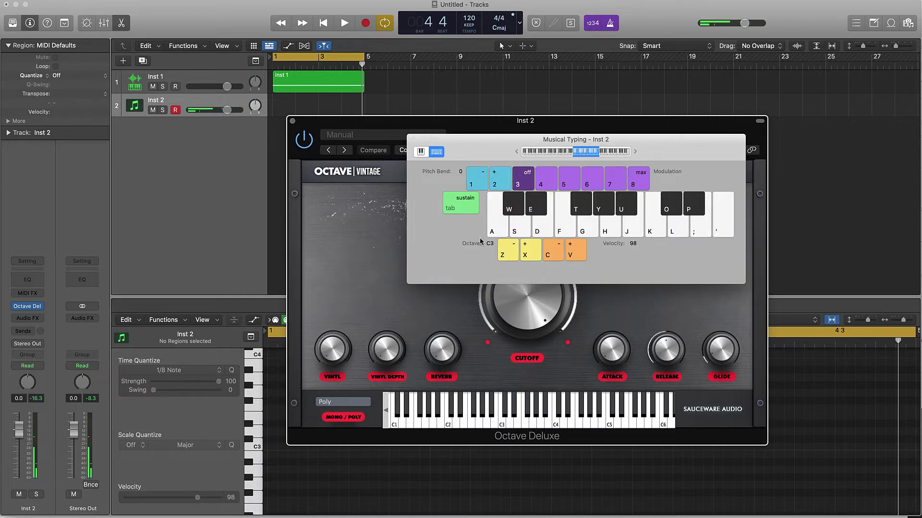
Rehearse the A3, A#3, B3 and C4 melody along with playback.
key(j)
key(space)
key(j)
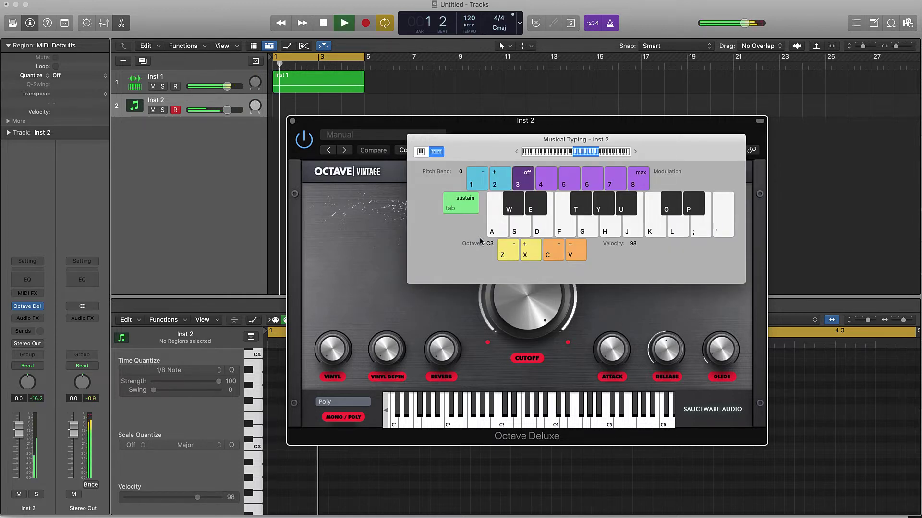
key(j)
key(j)
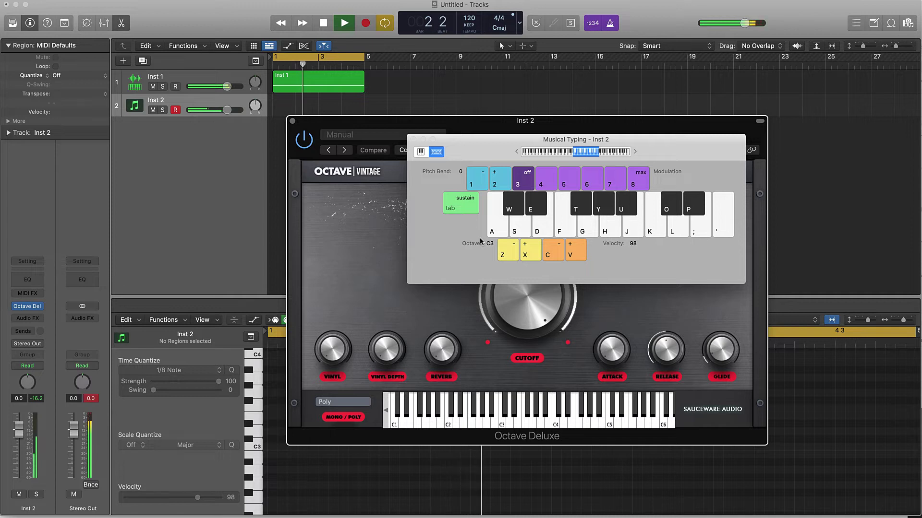
key(k)
key(j)
key(j)
key(j)
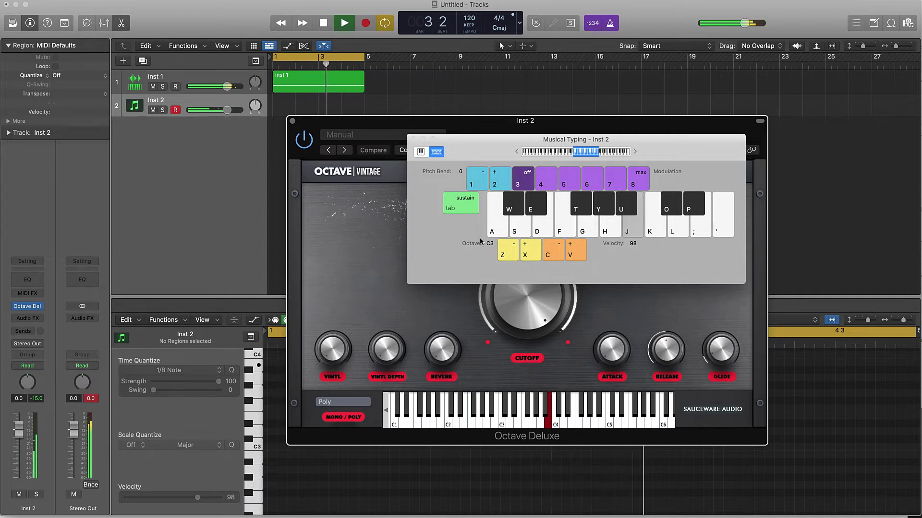
key(j)
key(j)
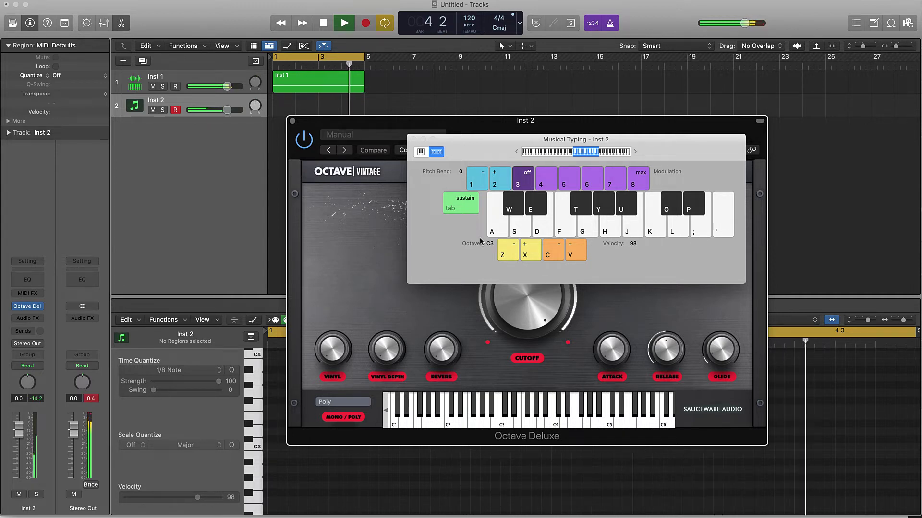
key(h)
key(j)
key(space)
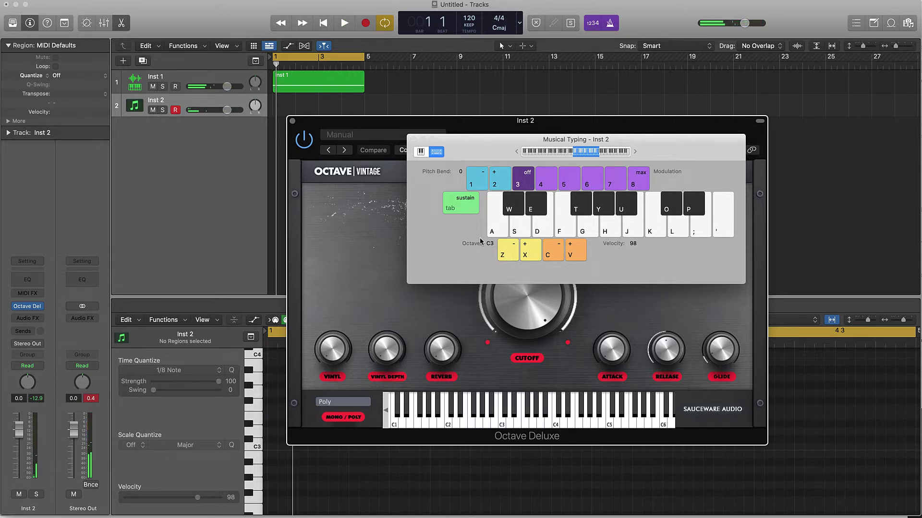
key(j)
key(j)
key(j)
key(k)
key(j)
key(j)
key(j)
key(j)
key(u)
Record the A#3, B3, C4 and A3 melody into a new Inst 2 region.
key(r)
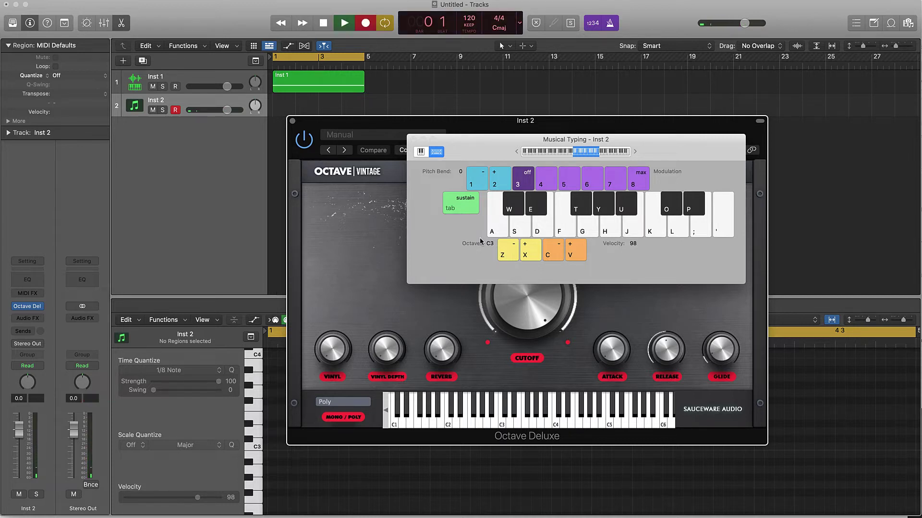
key(u)
key(u)
key(j)
key(k)
key(j)
key(j)
key(j)
key(j)
key(j)
key(h)
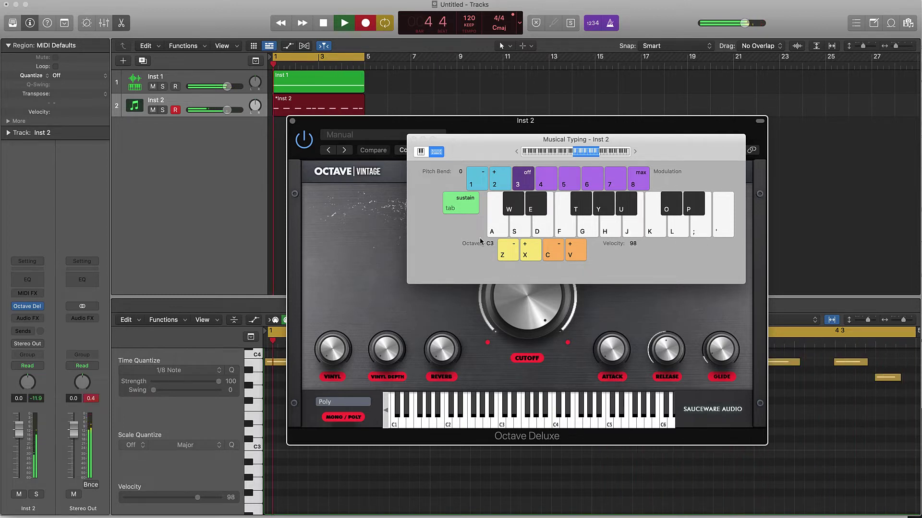
key(space)
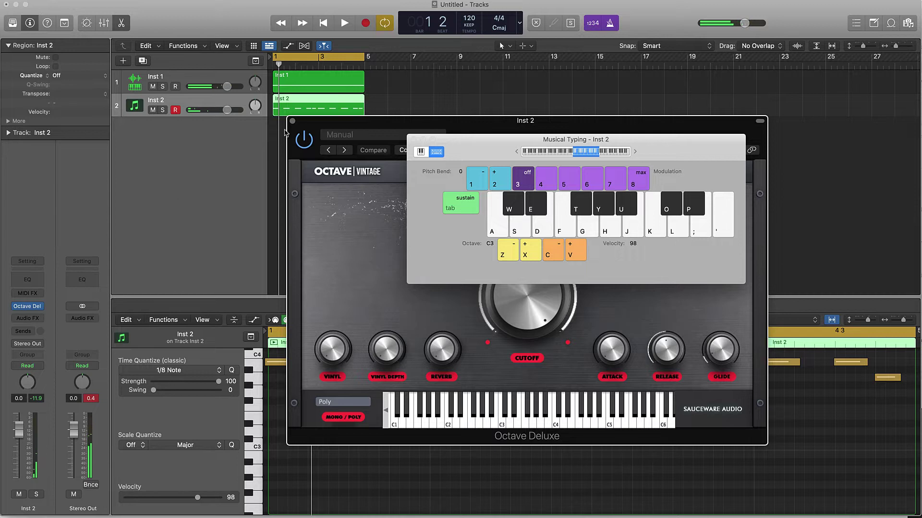
Close Octave Deluxe, quantize the recorded melody to 1/8 notes, and play it back.
click(292, 120)
click(292, 120)
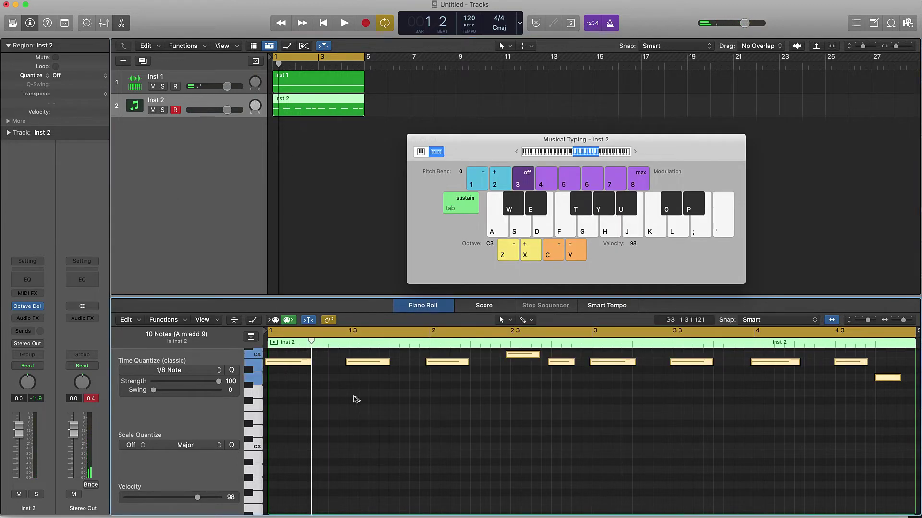
click(232, 370)
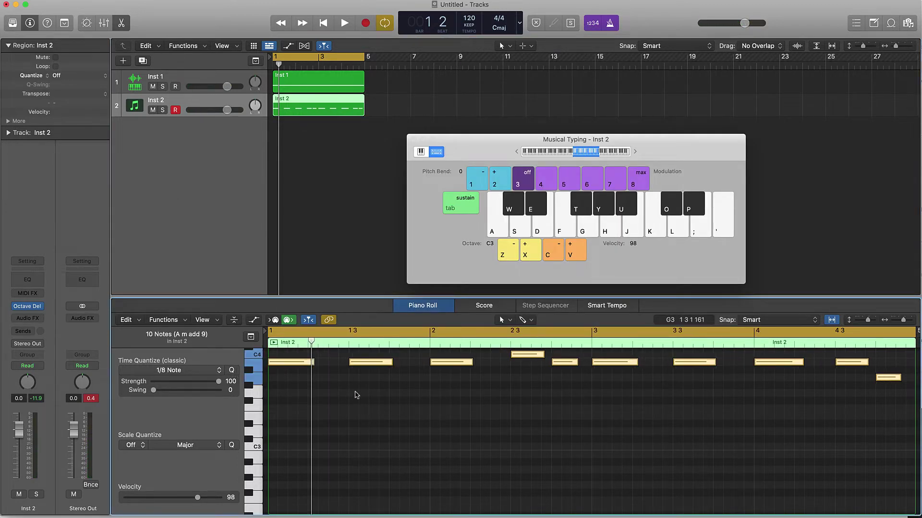
key(space)
key(space)
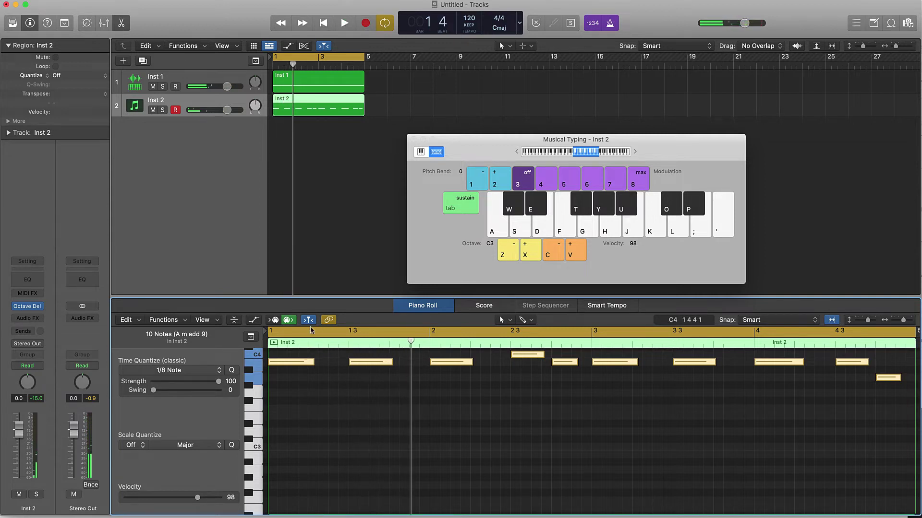
Lower Inst 2's volume to -1.5 dB, play the arrangement, and select both regions.
drag(227, 110, 231, 110)
key(space)
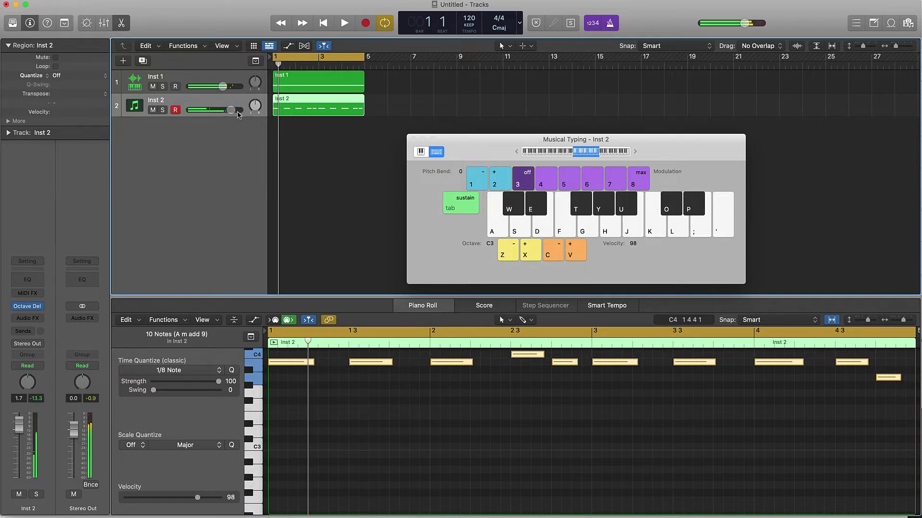
key(space)
key(super+a)
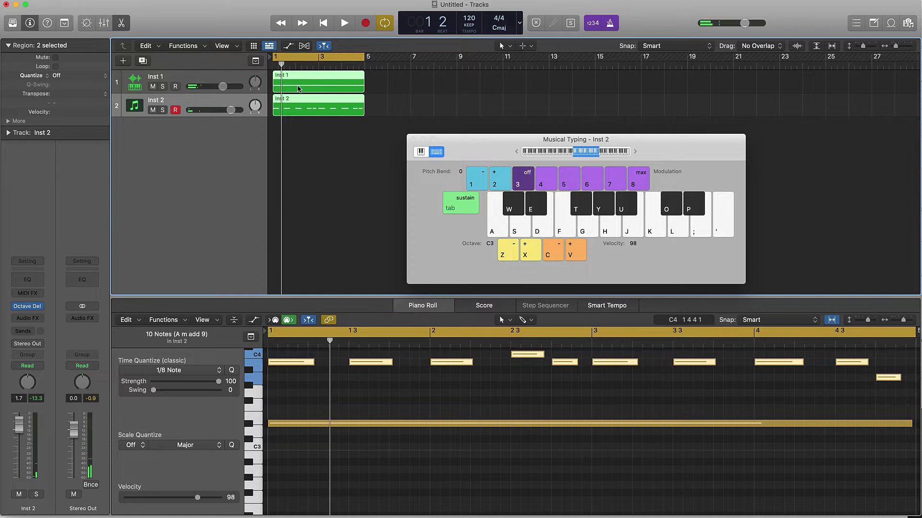
mouse_move(307, 95)
mouse_down()
mouse_move(261, 120)
mouse_move(220, 166)
mouse_move(243, 97)
mouse_move(295, 92)
mouse_move(317, 103)
mouse_up()
Bounce the selected regions in place to a new track, muting the originals, and play the result.
right_click(289, 108)
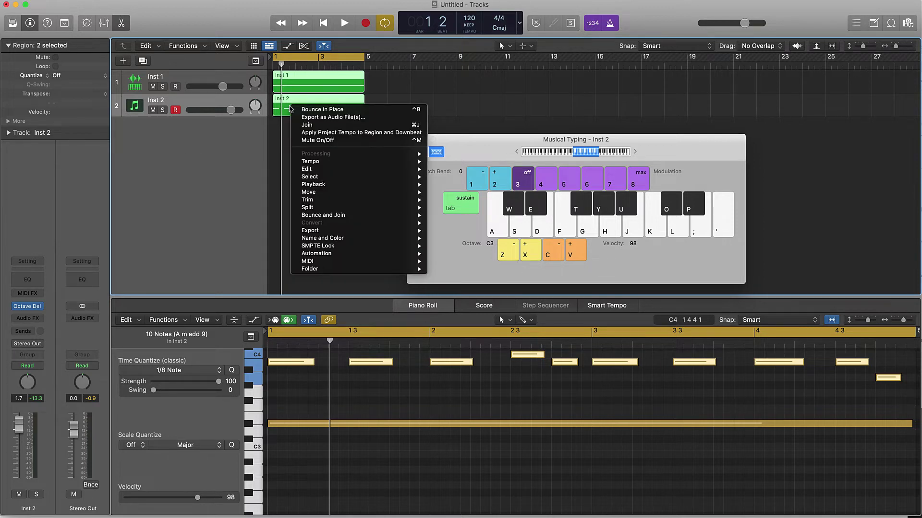
click(346, 110)
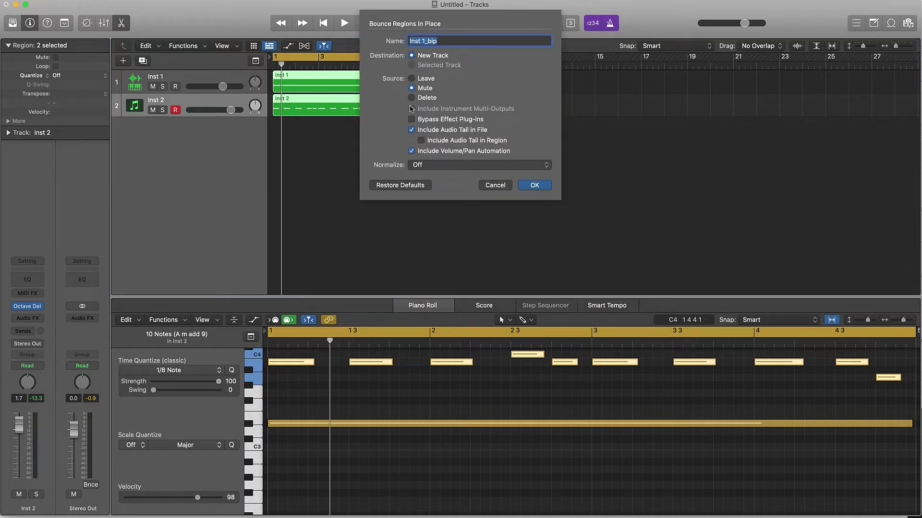
click(536, 186)
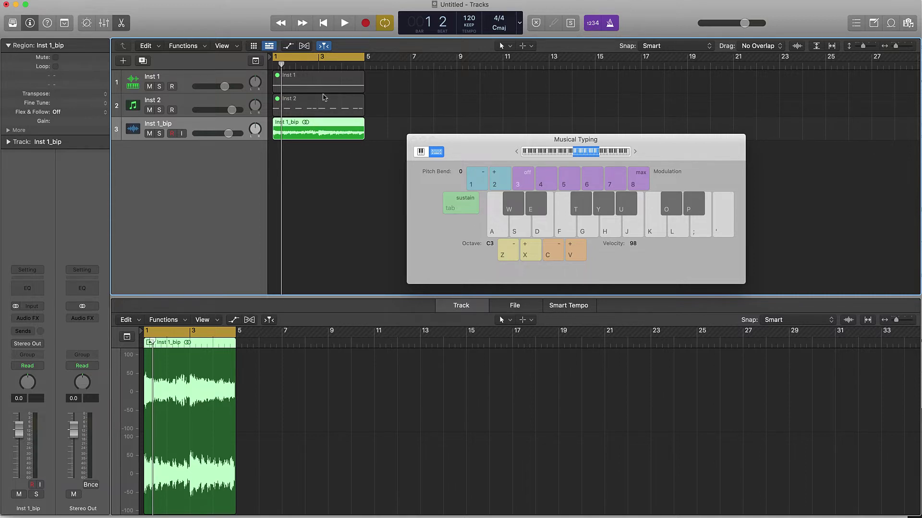
key(space)
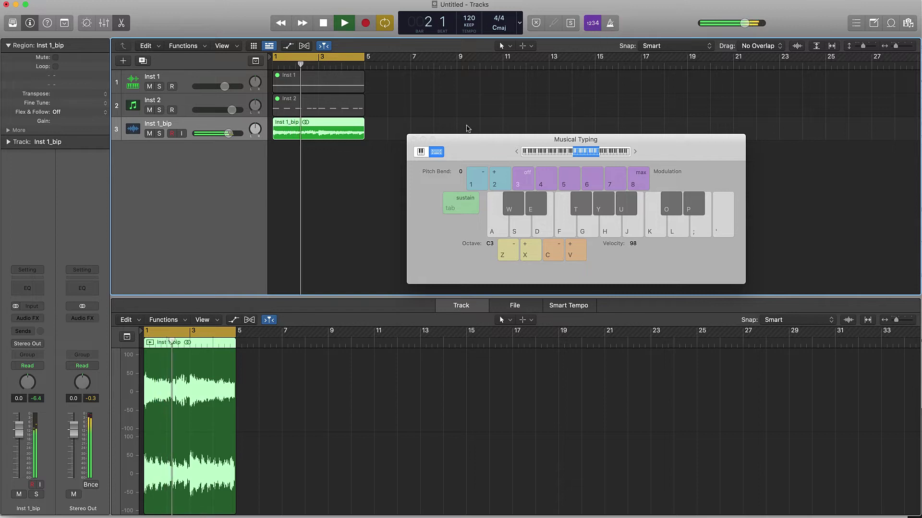
key(space)
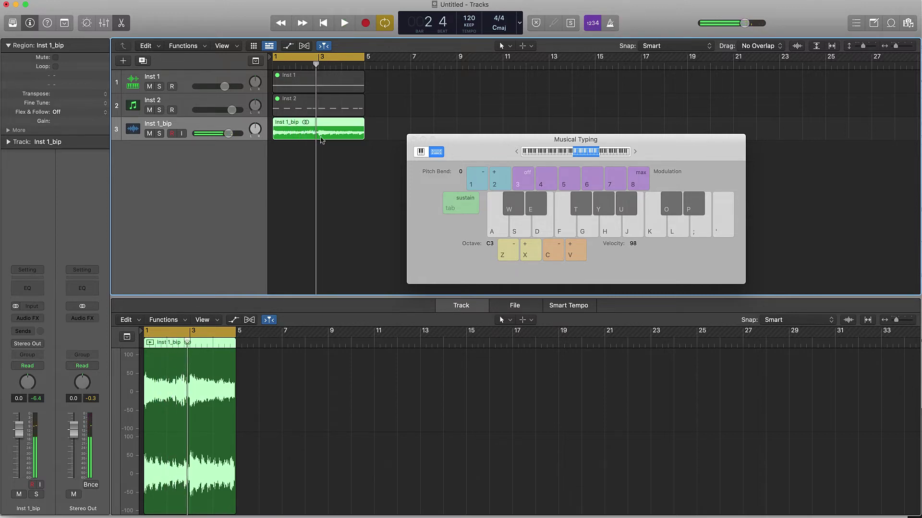
drag(298, 135, 158, 195)
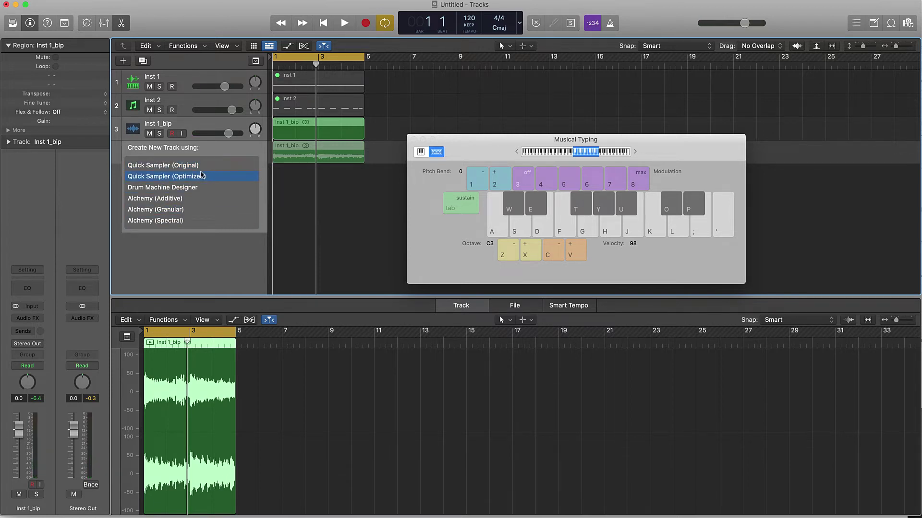
Create a Quick Sampler (Original) track from Inst 1_bip, mute the audio track, and move Musical Typing aside.
click(201, 167)
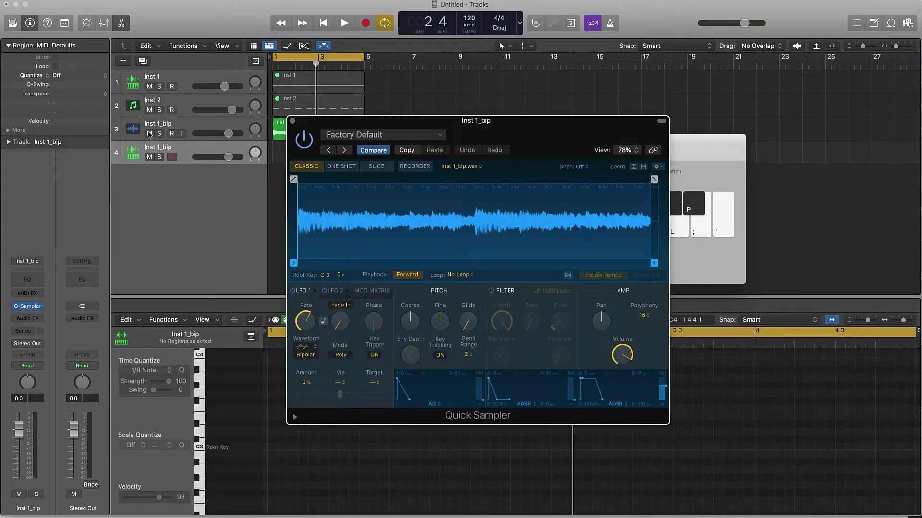
click(149, 134)
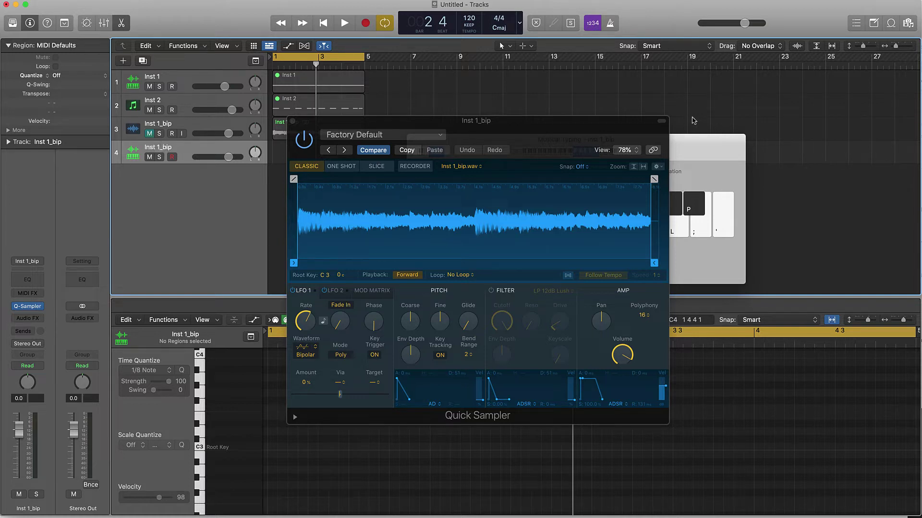
click(691, 157)
drag(735, 138, 847, 68)
key(a)
key(a)
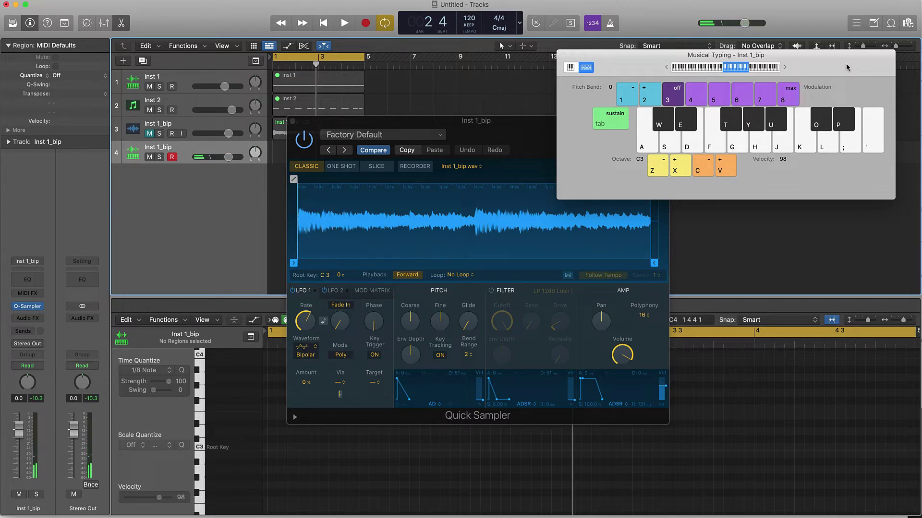
Sync the sample to the project tempo and set playback back to Forward, auditioning on G.
key(g)
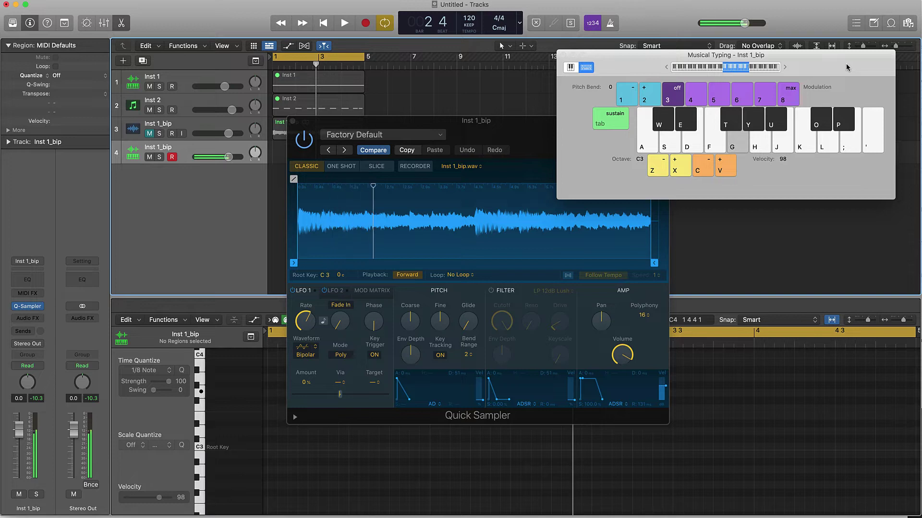
click(567, 276)
key(g)
key(g)
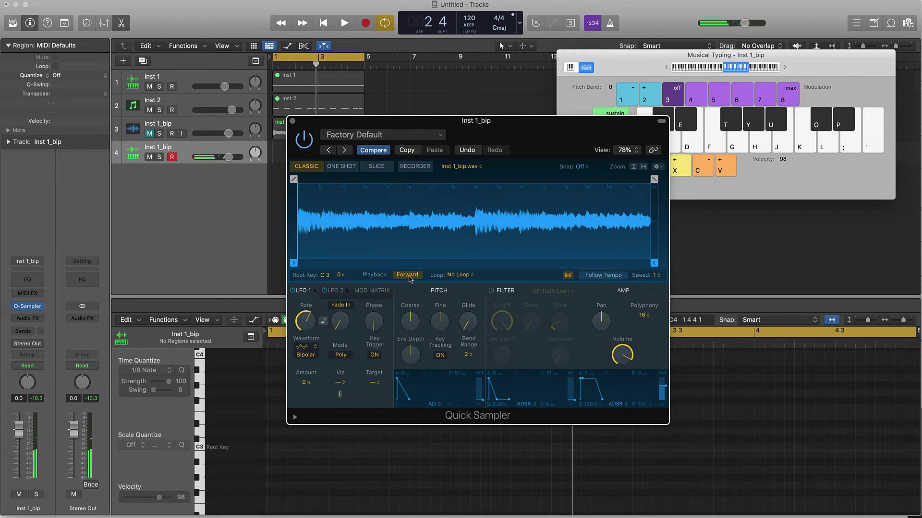
key(g)
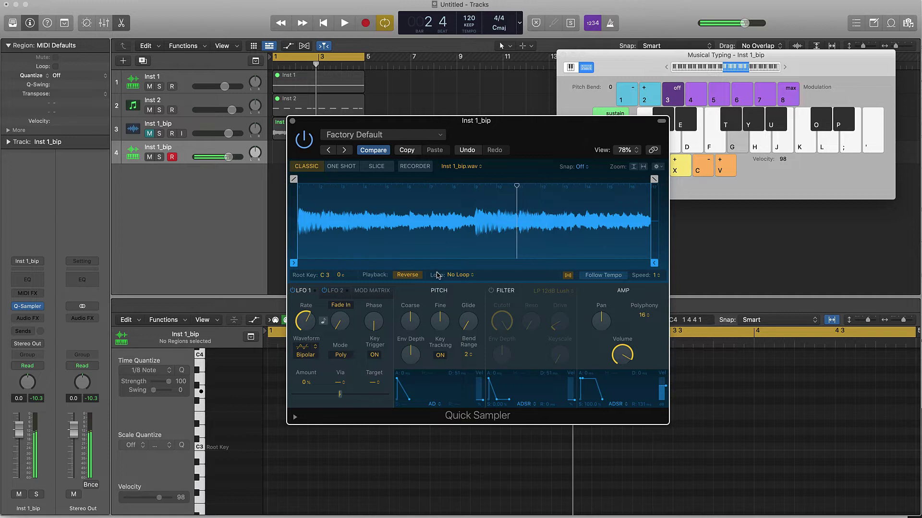
click(407, 274)
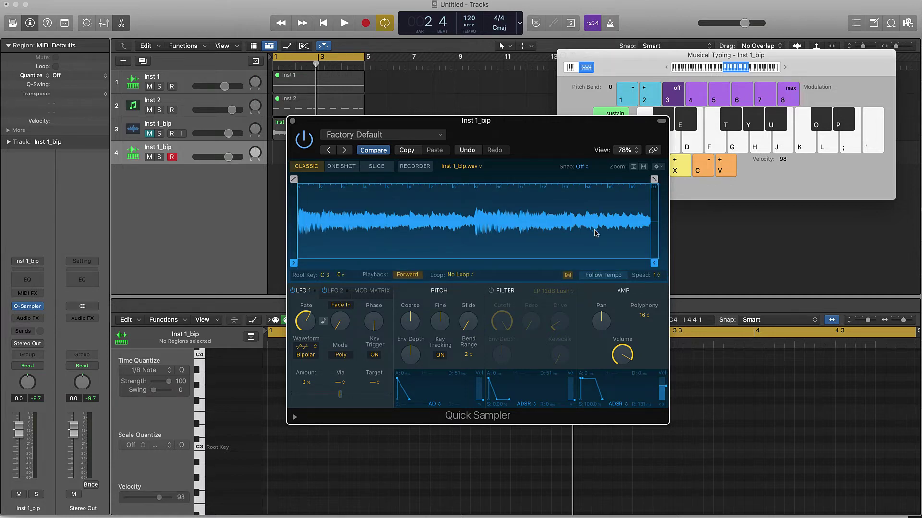
mouse_move(652, 260)
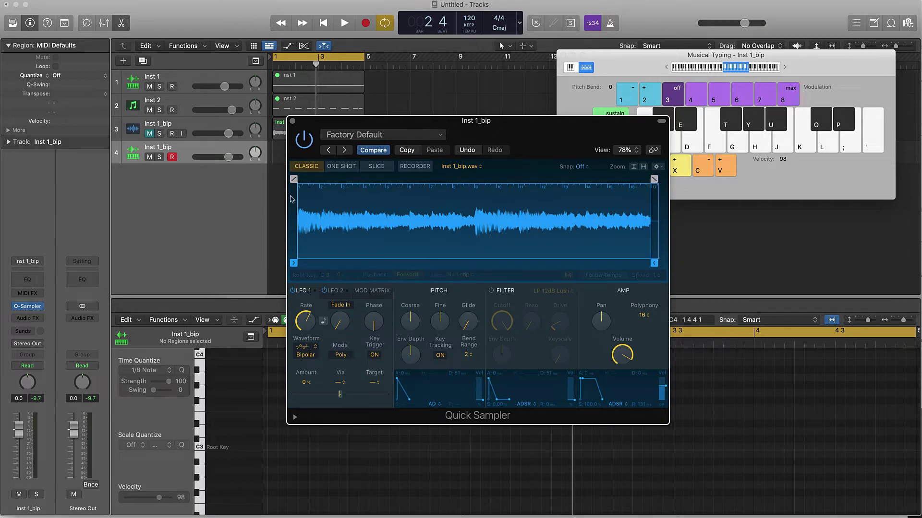
Trim the sample end to its midpoint, keeping the start at the very beginning.
mouse_move(653, 264)
mouse_down()
mouse_move(486, 263)
mouse_move(477, 272)
mouse_up()
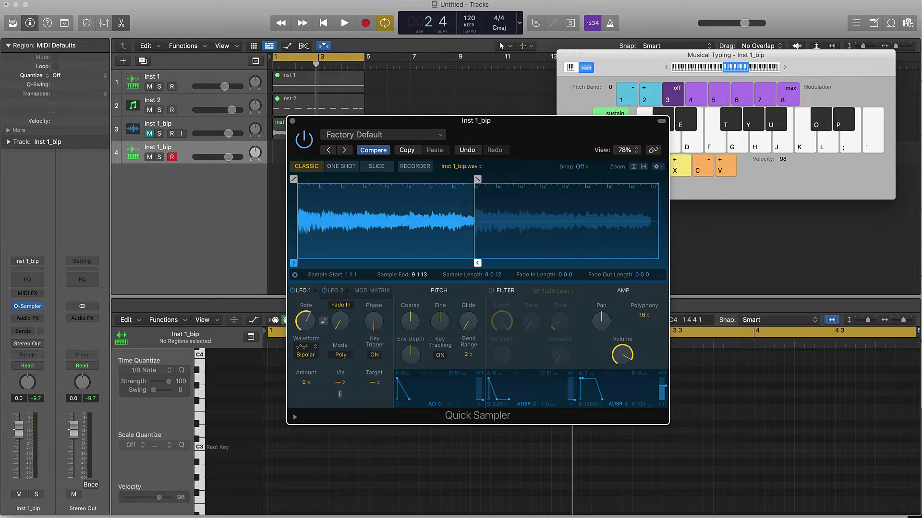
drag(294, 263, 385, 253)
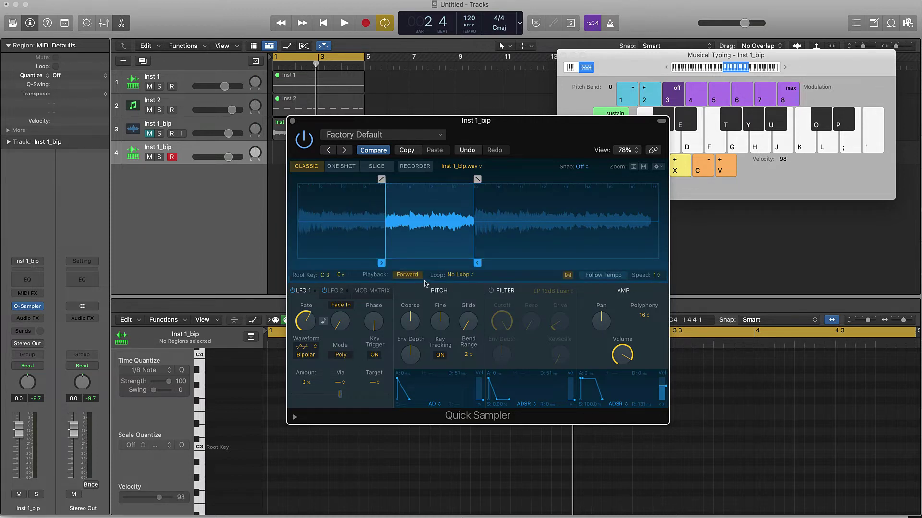
key(g)
key(g)
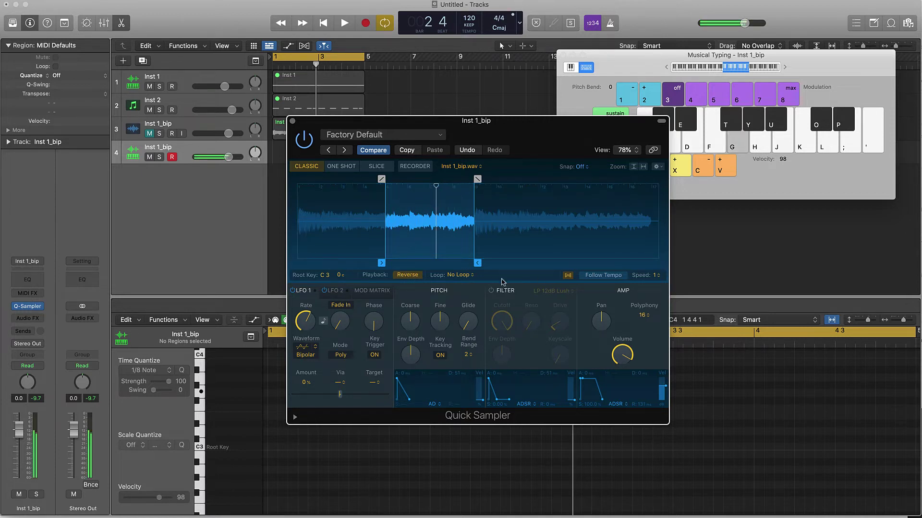
drag(382, 263, 293, 263)
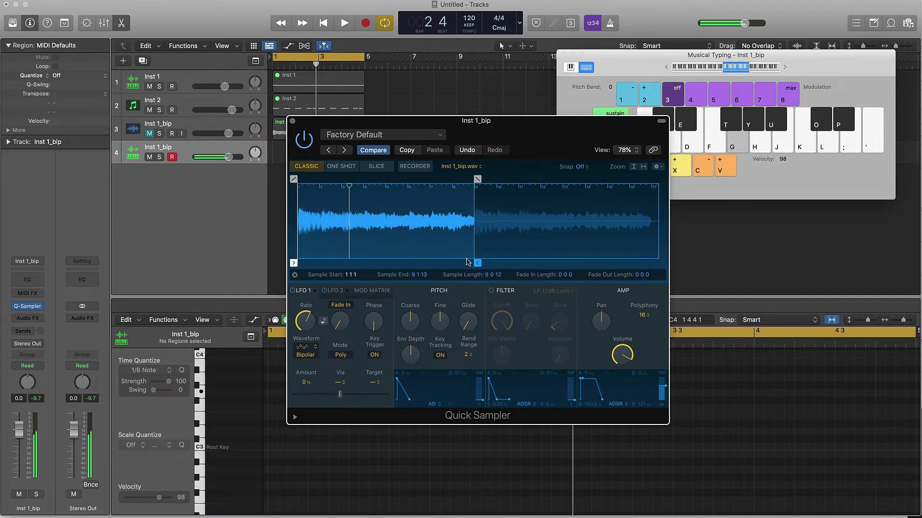
key(g)
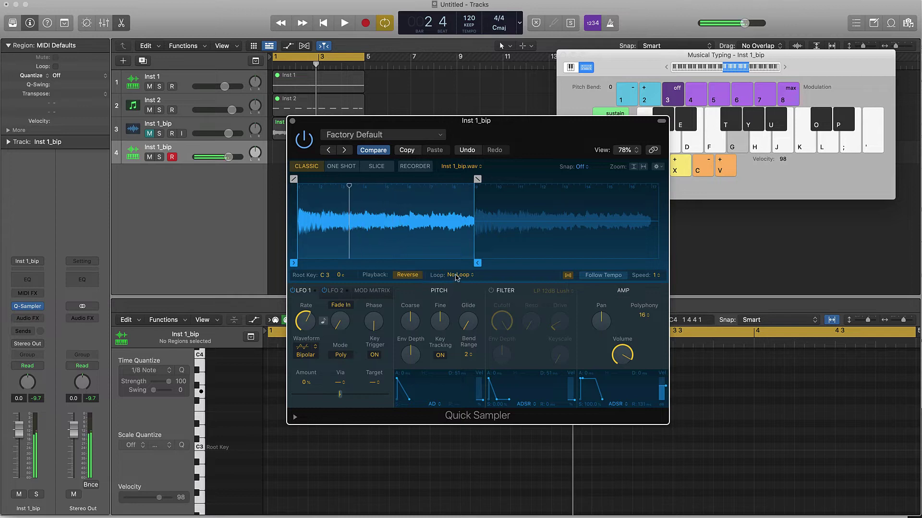
Set the loop mode and extend the loop back to the sample start, then audition it.
click(456, 275)
click(460, 296)
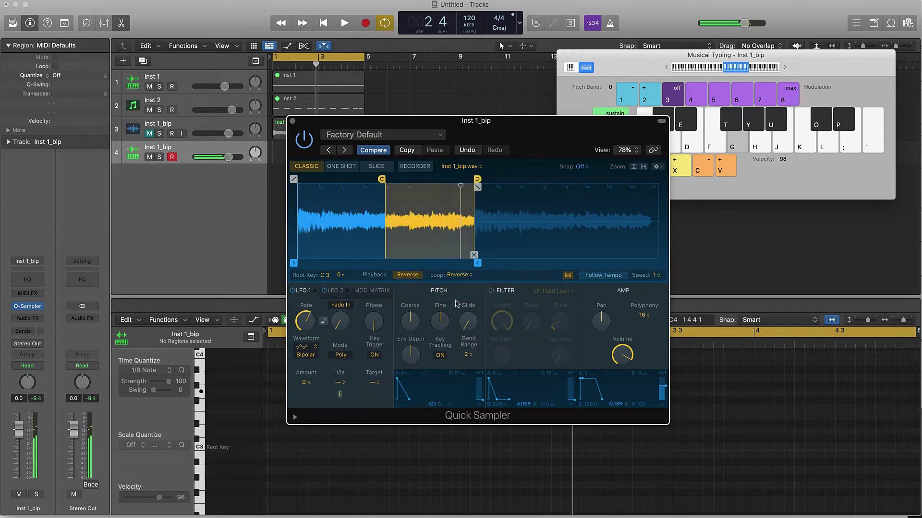
drag(386, 248, 294, 249)
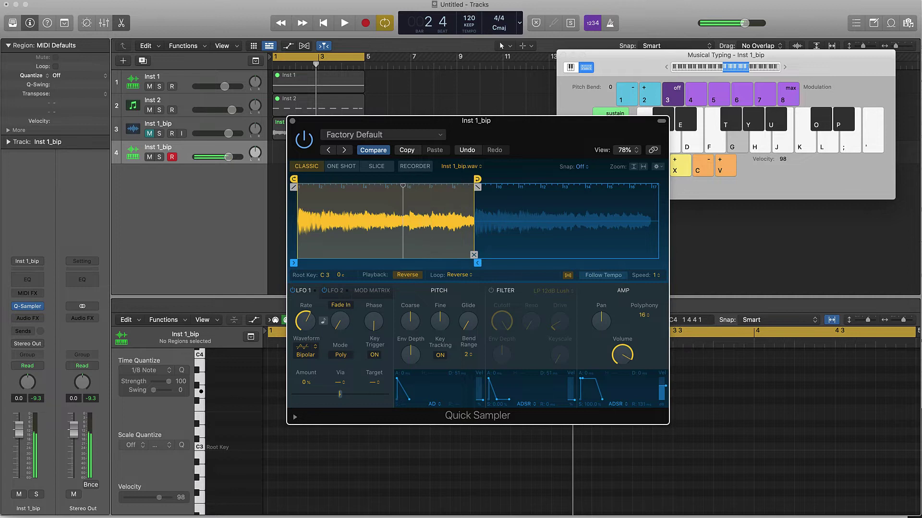
mouse_move(411, 278)
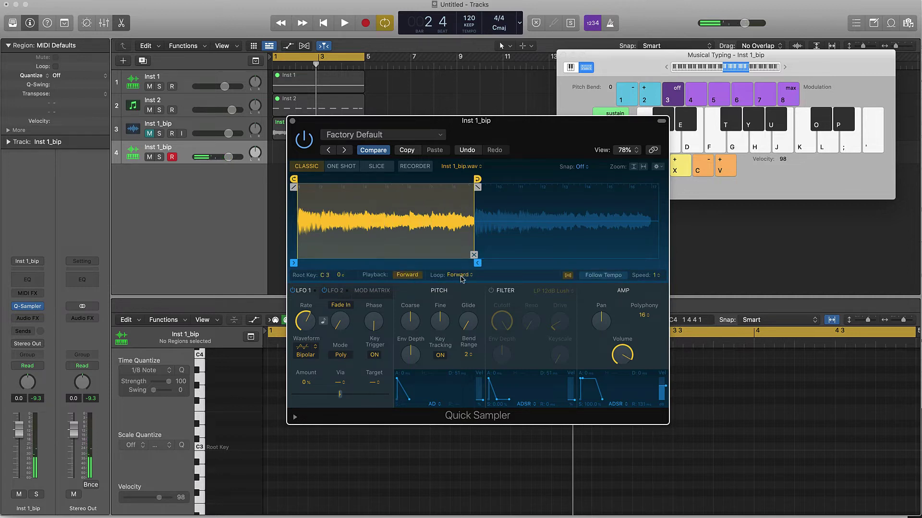
key(g)
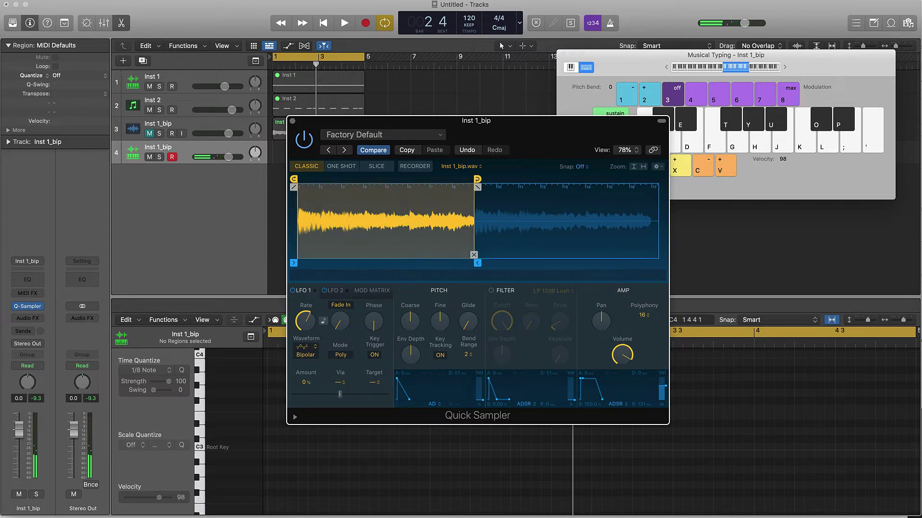
drag(546, 144, 567, 230)
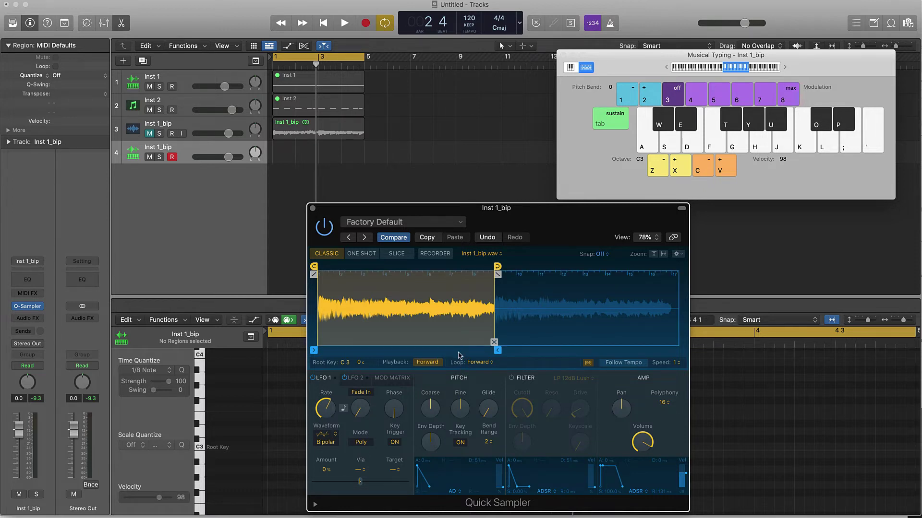
Record one held D-key note on Inst 1_bip, stopping after four bars.
key(d)
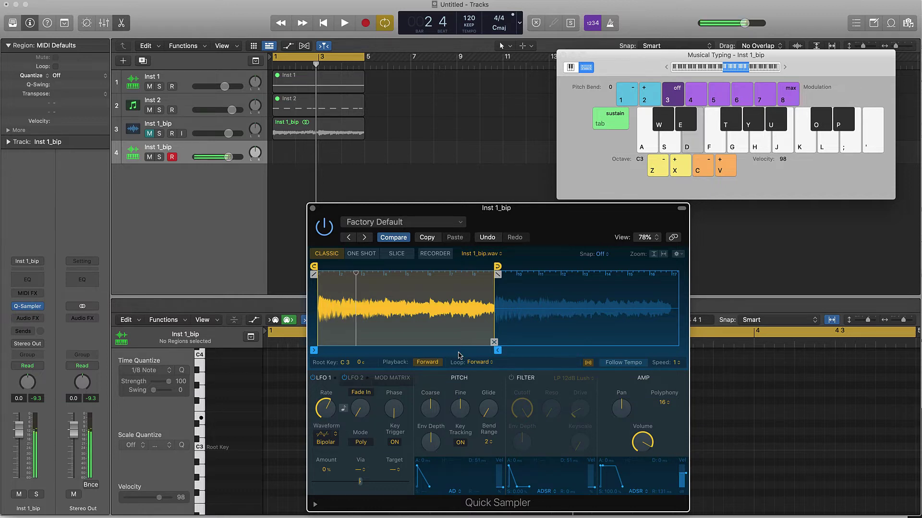
key(d)
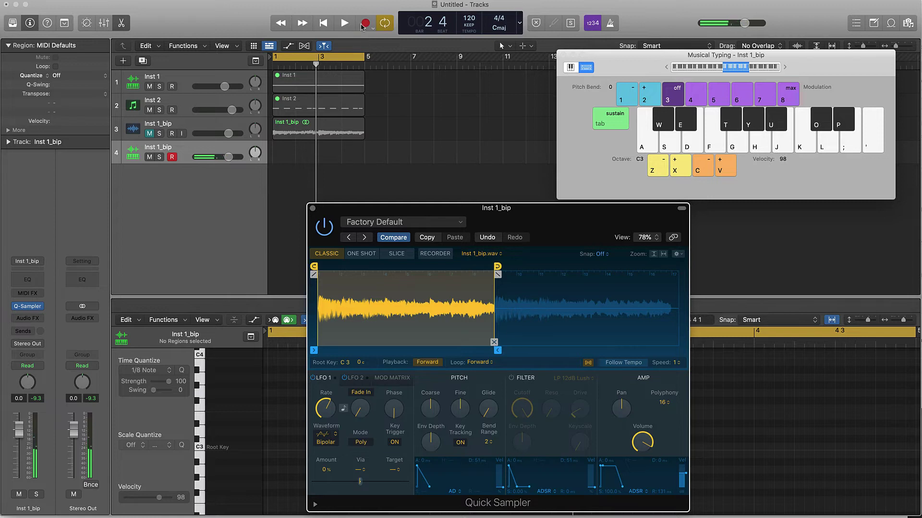
click(364, 24)
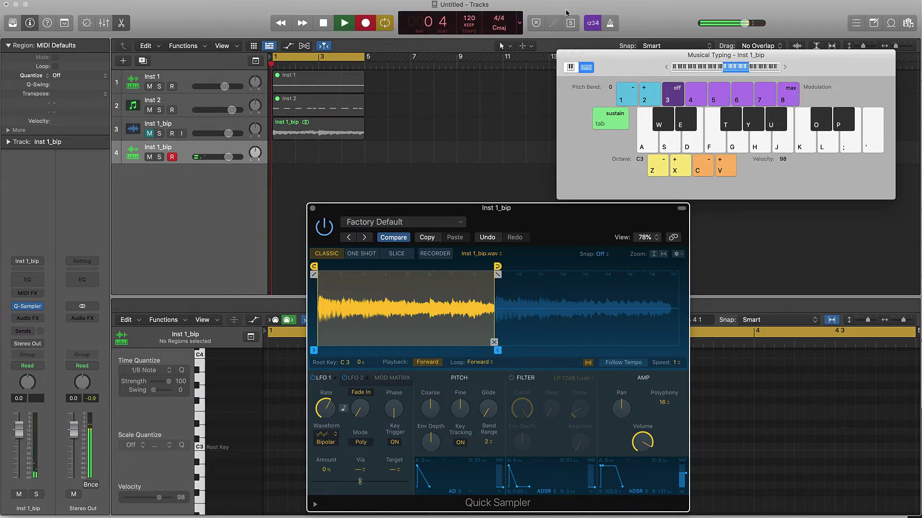
key(d)
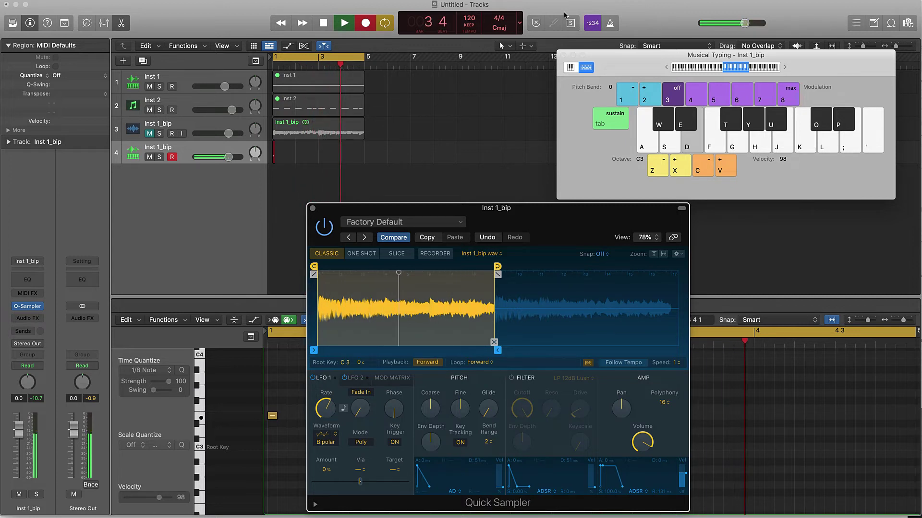
key(space)
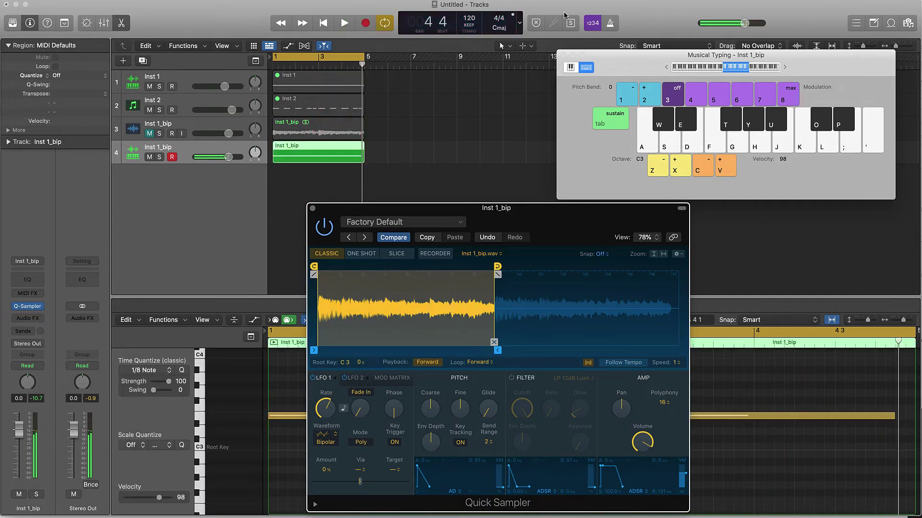
Stretch the recorded note to the region end with Trim Note End (Force Legato).
click(312, 209)
click(393, 414)
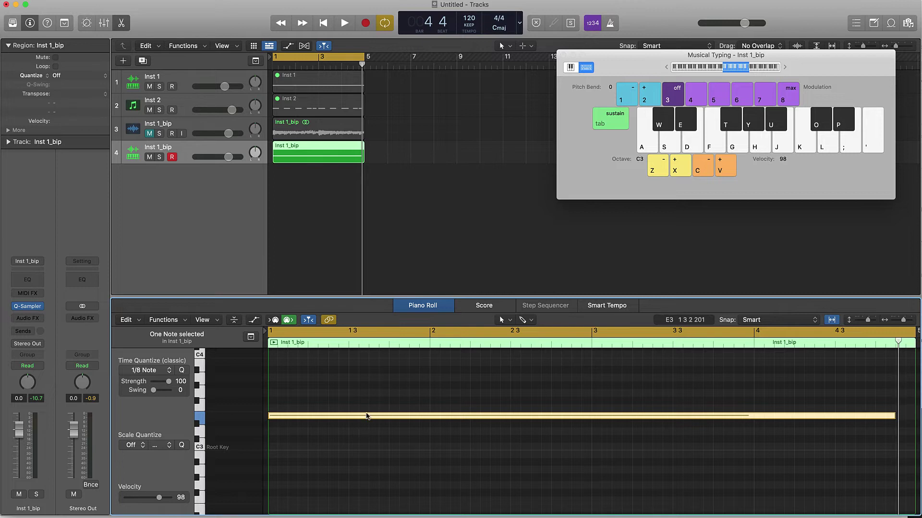
right_click(367, 416)
click(434, 453)
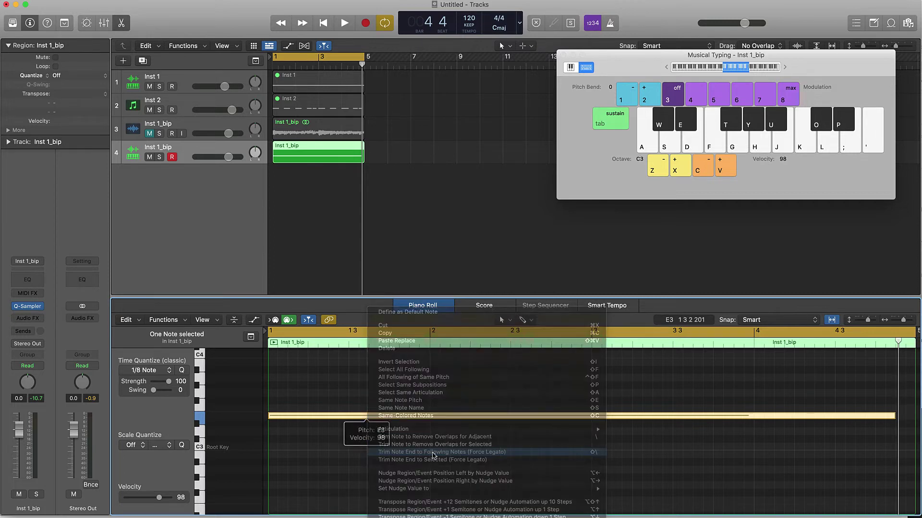
click(451, 365)
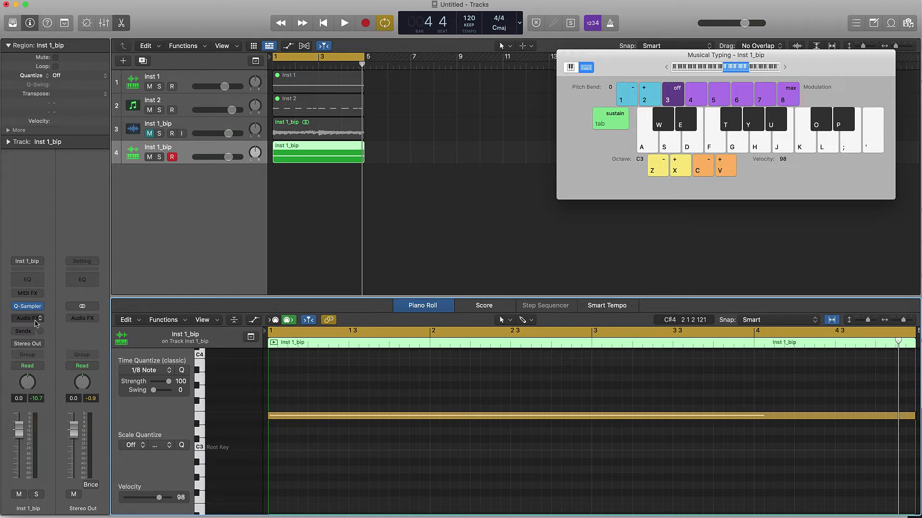
Insert Modulation > Tremolo in Inst 1_bip's Audio FX and play the project to hear it.
click(308, 217)
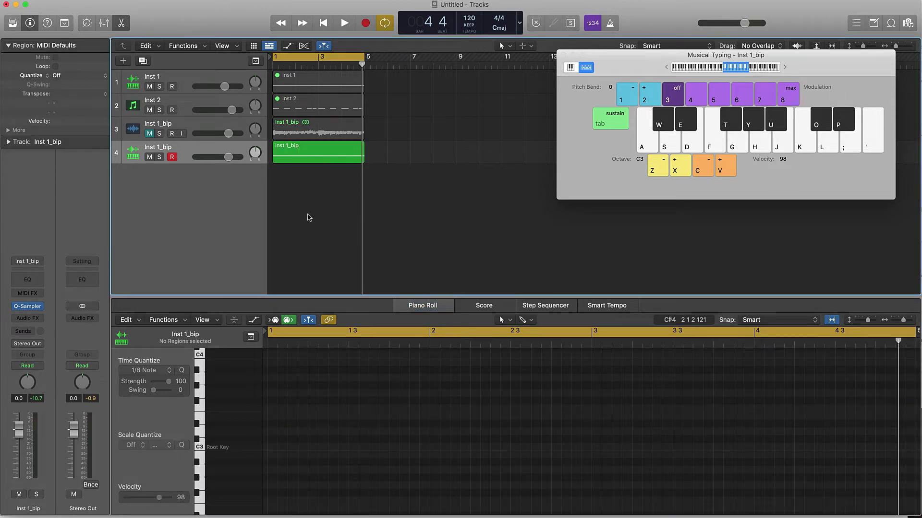
click(35, 319)
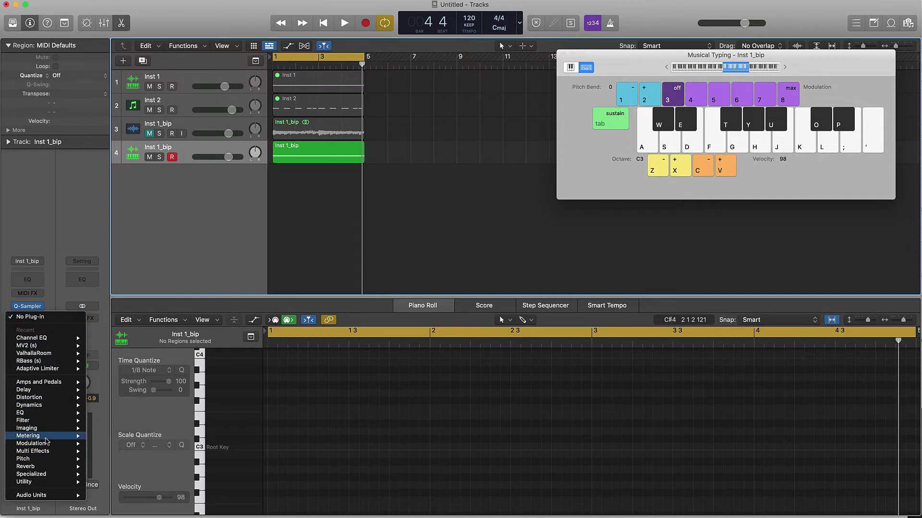
mouse_move(47, 445)
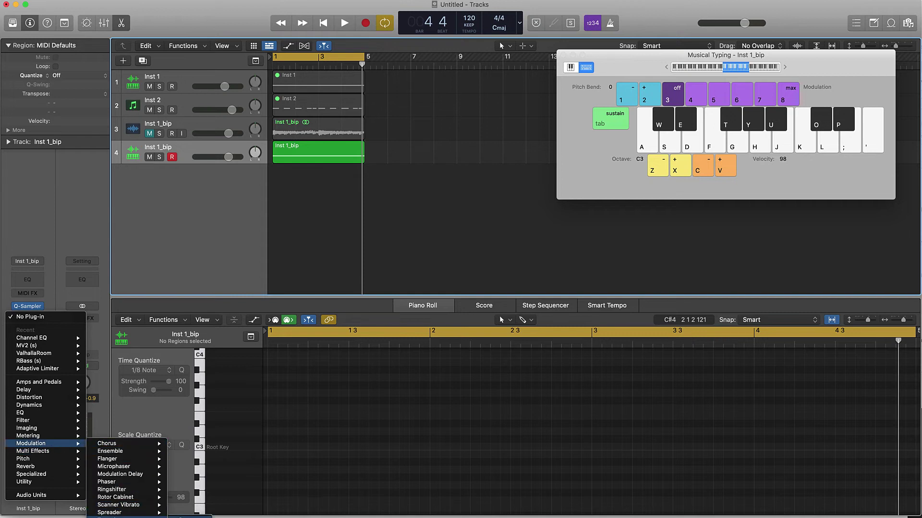
click(120, 517)
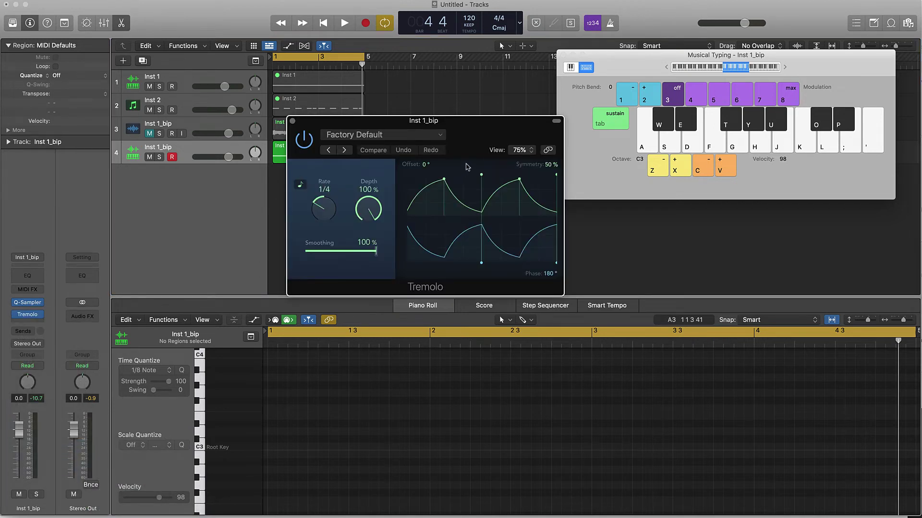
key(space)
key(d)
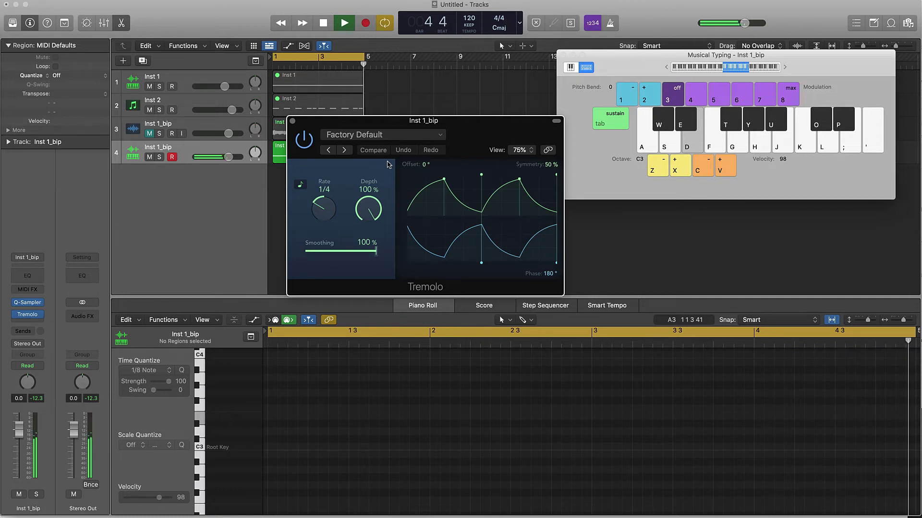
key(space)
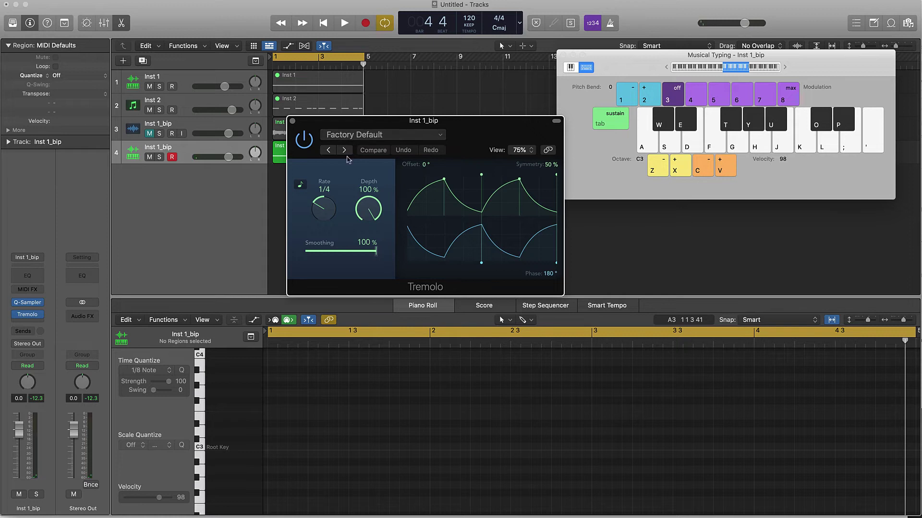
Try the Deep Tremolo preset, adjusting depth and raising smoothing to 64%, while playing.
click(363, 139)
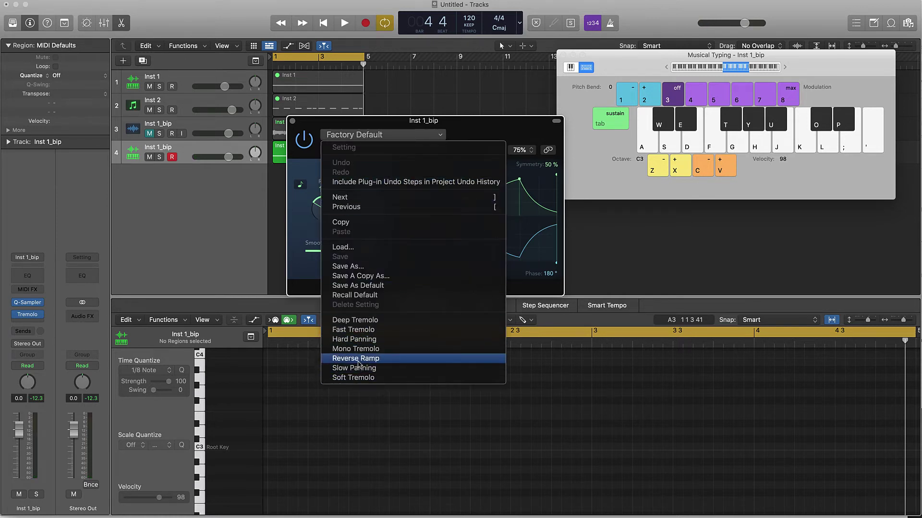
click(313, 173)
click(345, 149)
key(space)
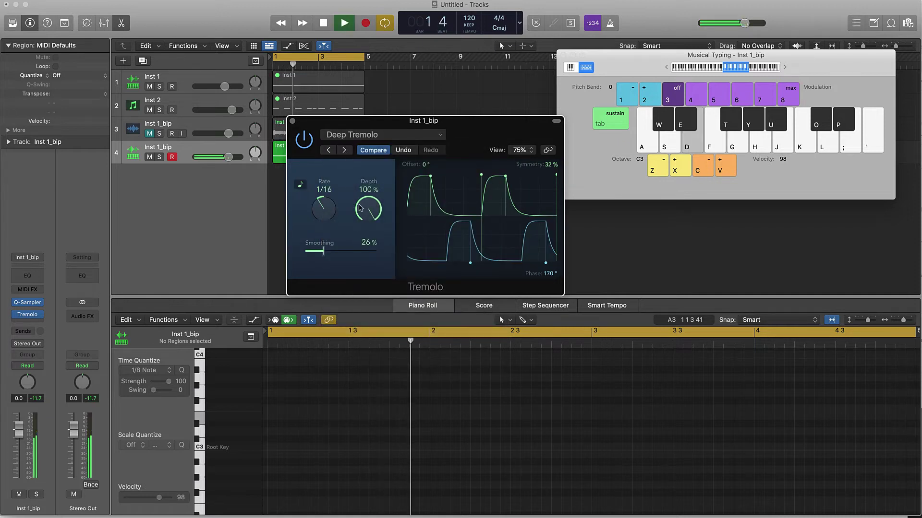
drag(368, 209, 347, 270)
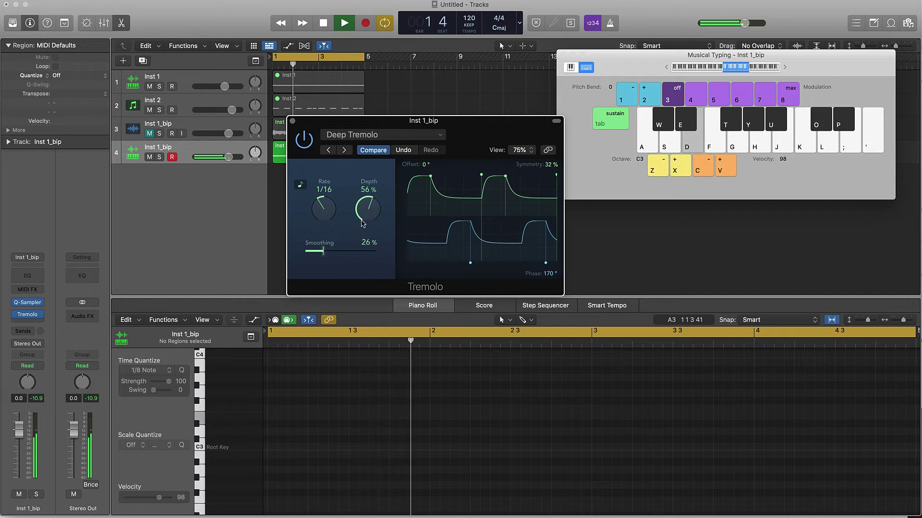
drag(363, 224, 363, 223)
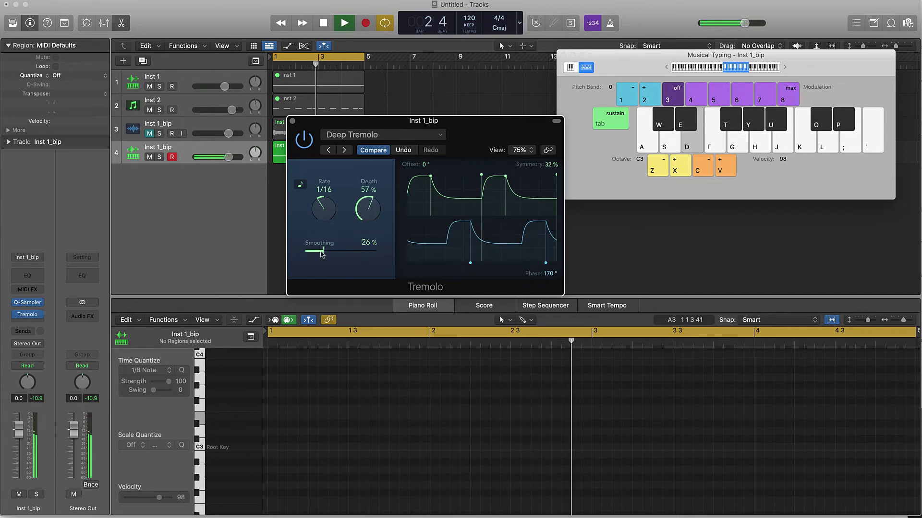
drag(322, 251, 349, 250)
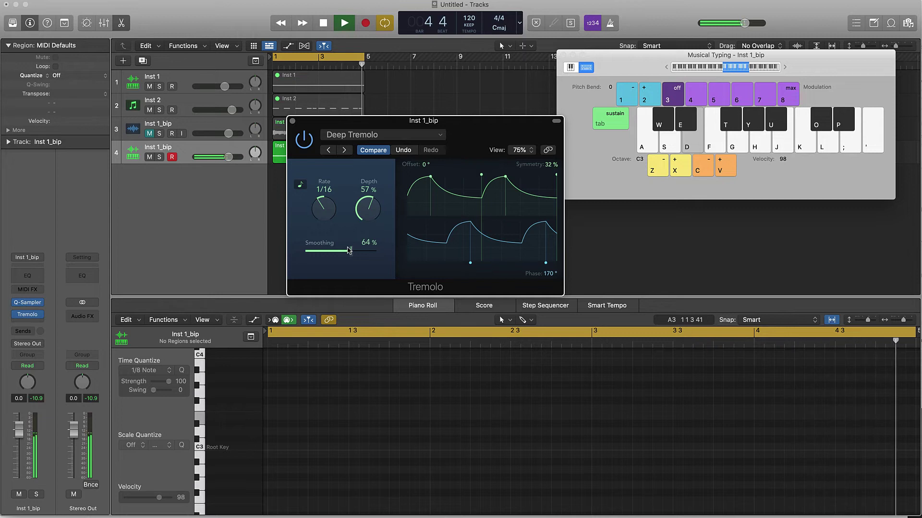
key(space)
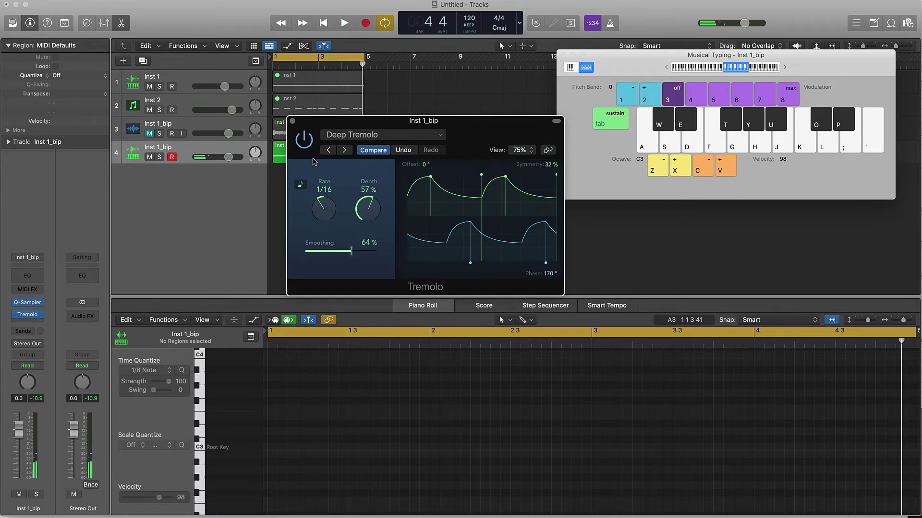
key(Return)
key(d)
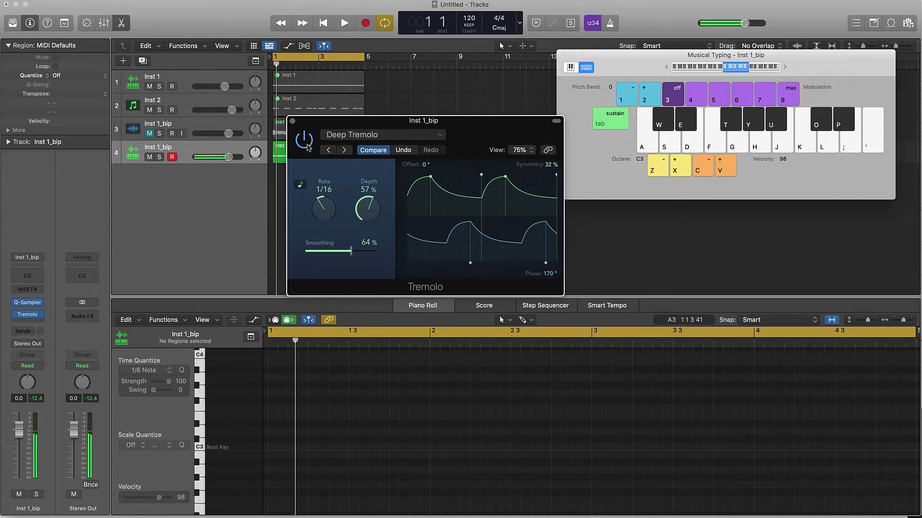
key(space)
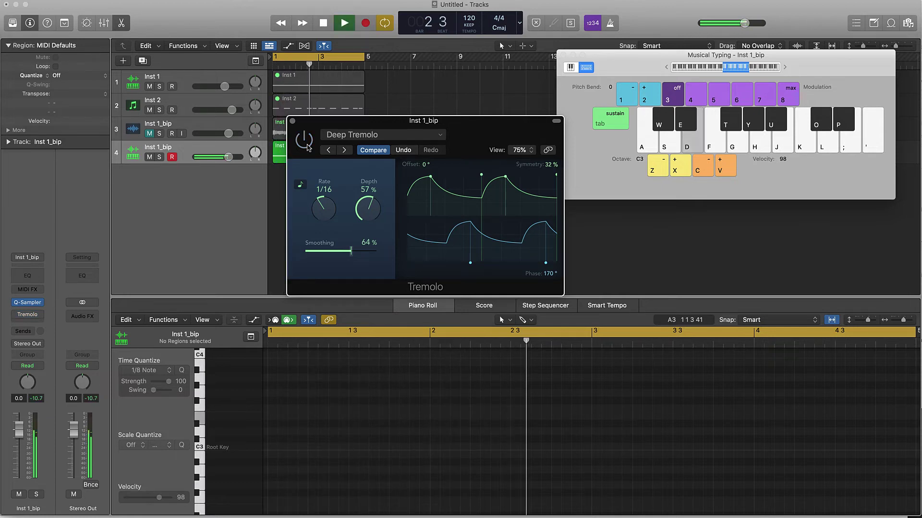
key(space)
key(space)
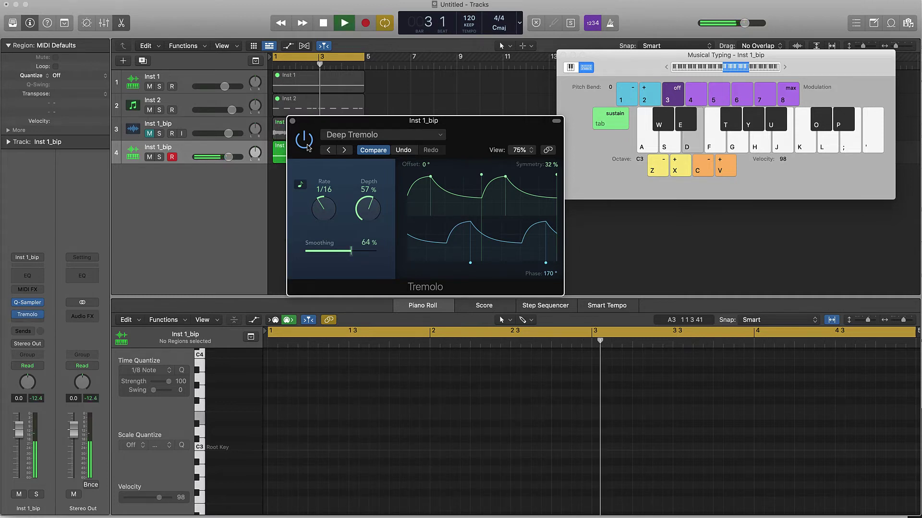
key(space)
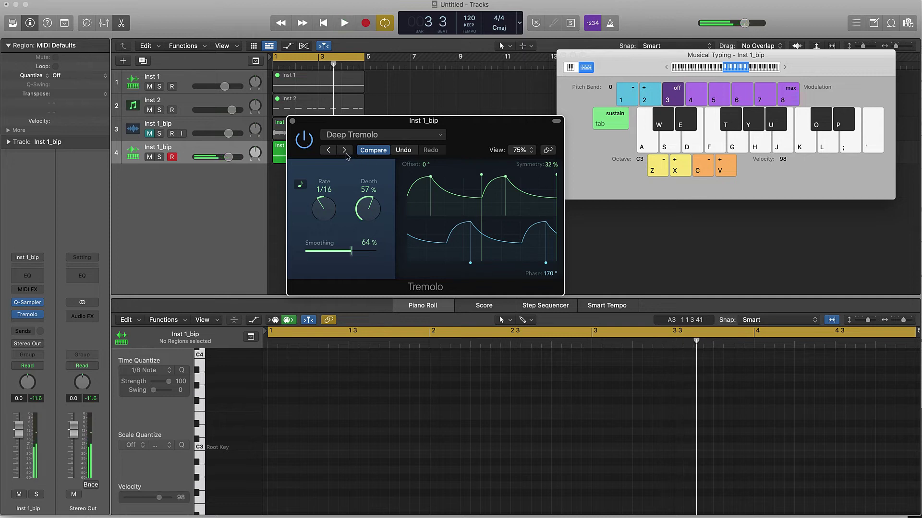
Step through Fast Tremolo to the Mono Tremolo preset, turning Depth down toward 70%.
click(345, 151)
key(space)
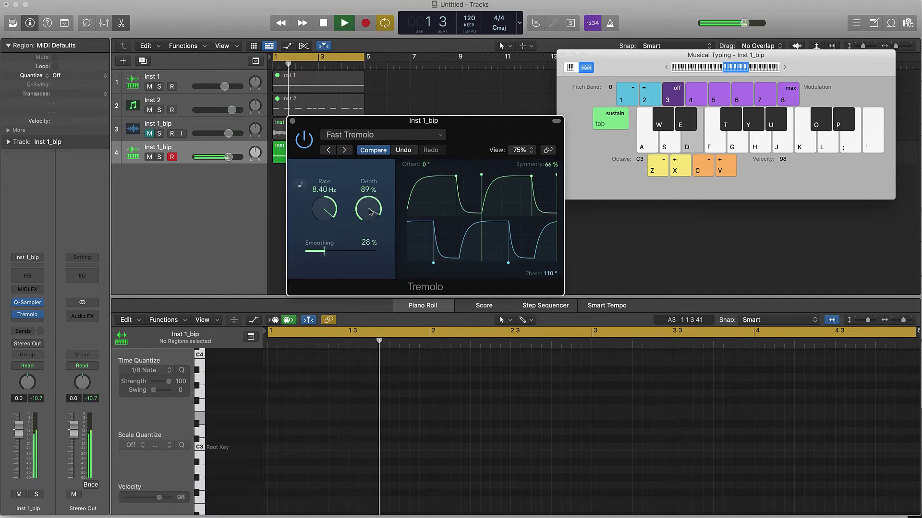
drag(370, 217, 368, 256)
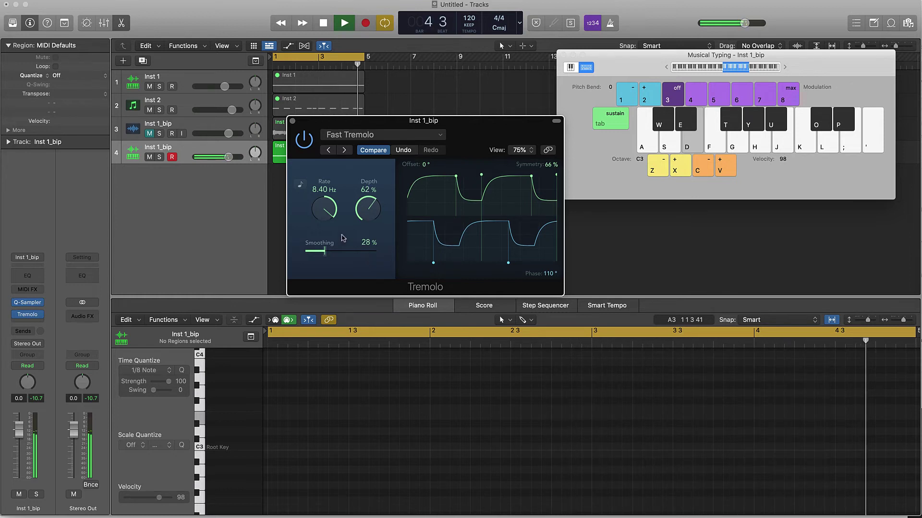
key(space)
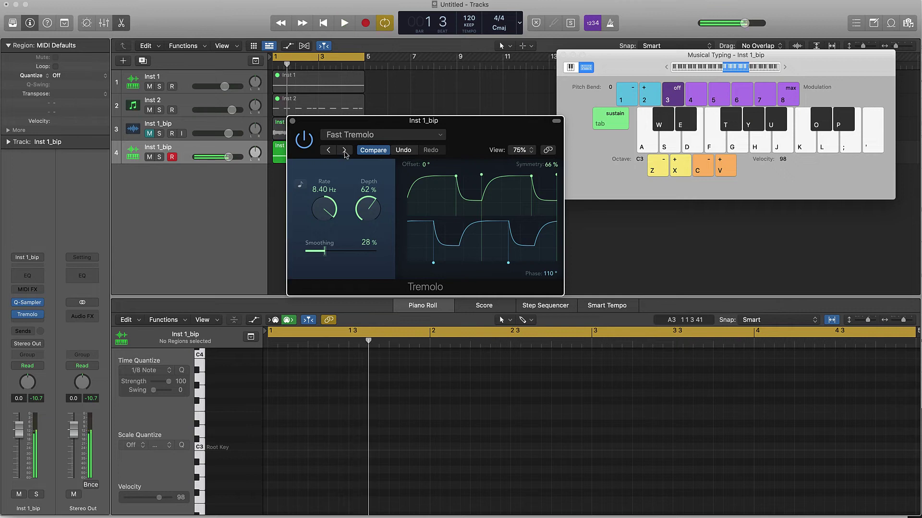
click(344, 151)
key(space)
click(344, 151)
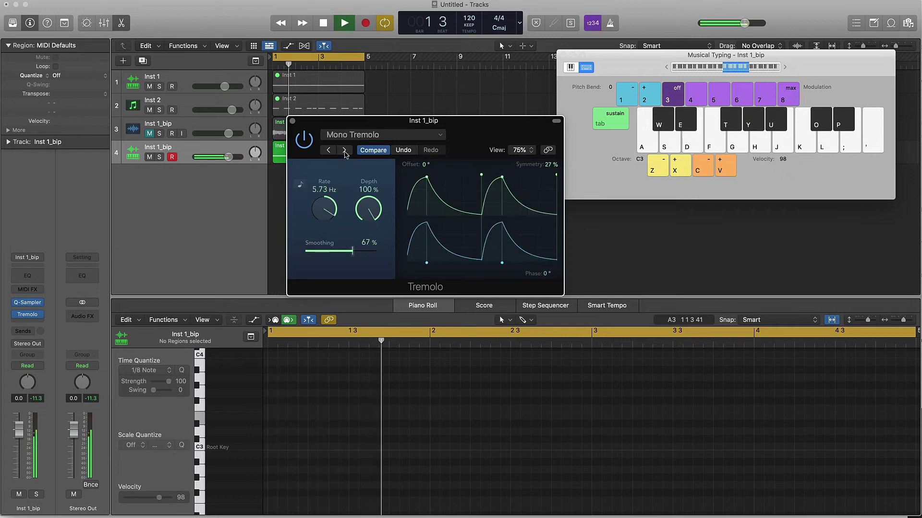
key(space)
mouse_move(368, 210)
mouse_down()
mouse_move(364, 242)
mouse_move(379, 216)
mouse_move(371, 215)
mouse_up()
key(space)
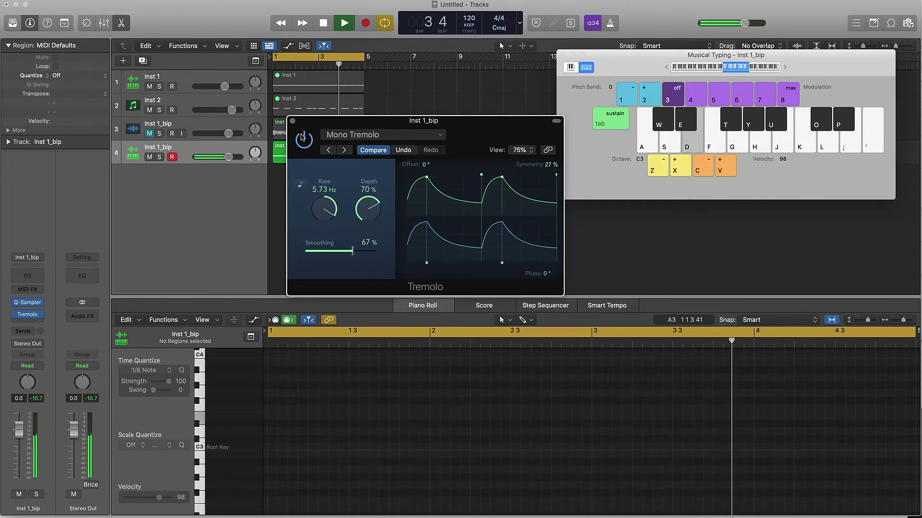
key(space)
Insert a stereo Modulation Ensemble in the slot after the Tremolo.
click(293, 122)
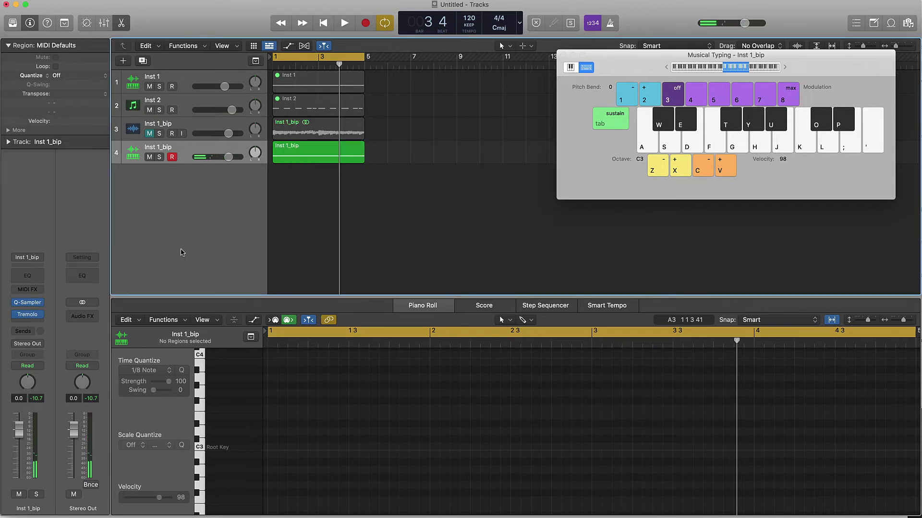
click(38, 323)
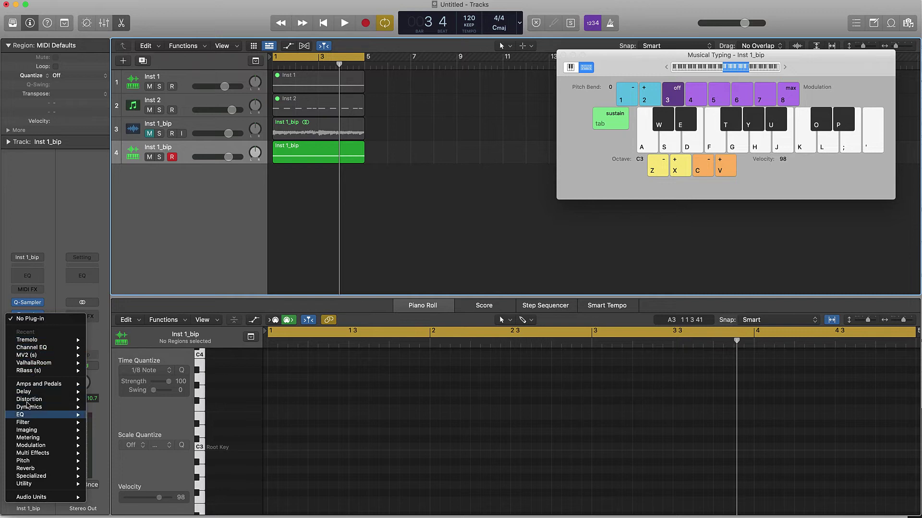
mouse_move(30, 438)
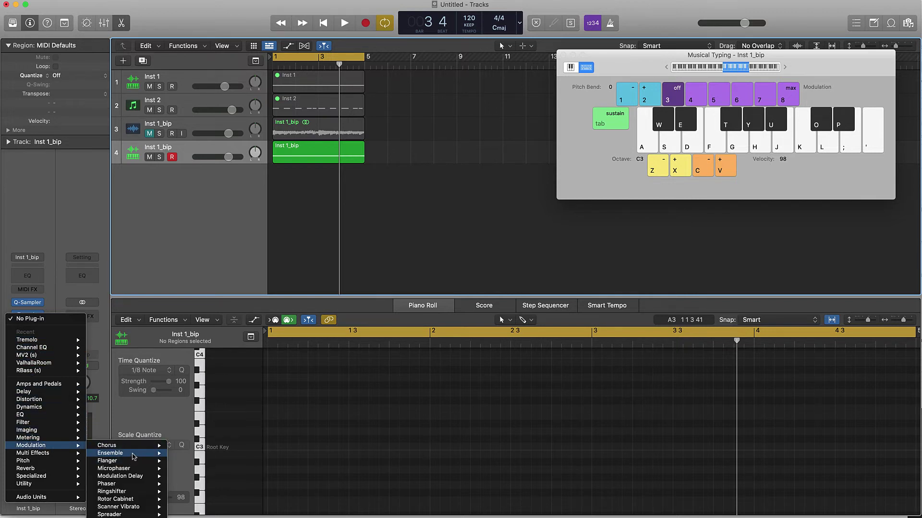
mouse_move(134, 455)
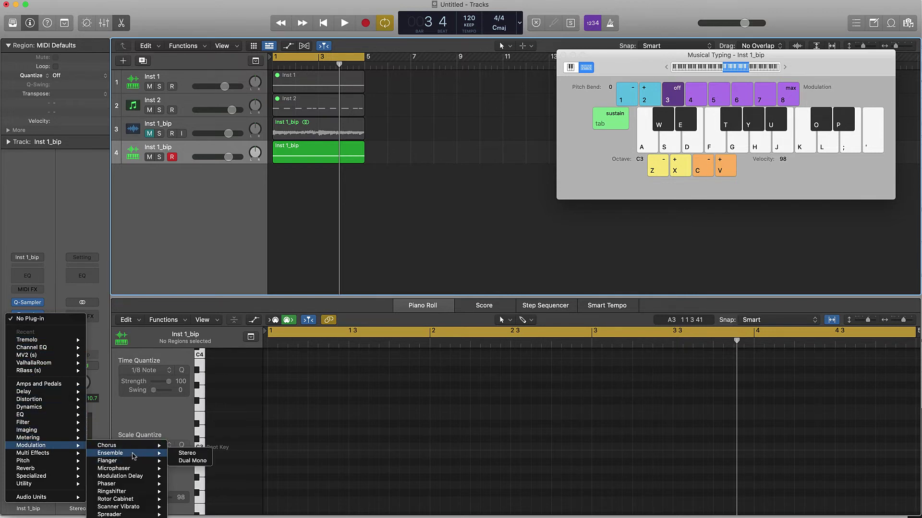
click(183, 454)
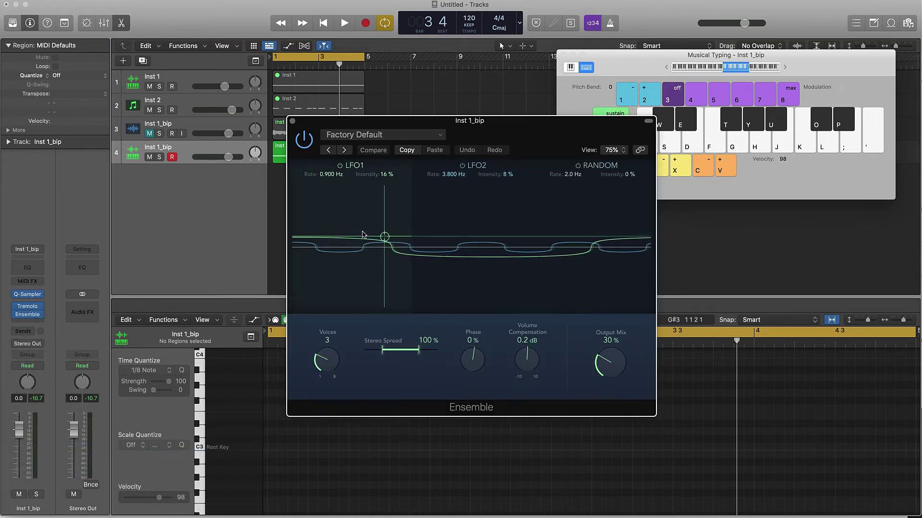
Audition the Ensemble during playback, trying the Backing Group and Doubler presets with more mix.
key(space)
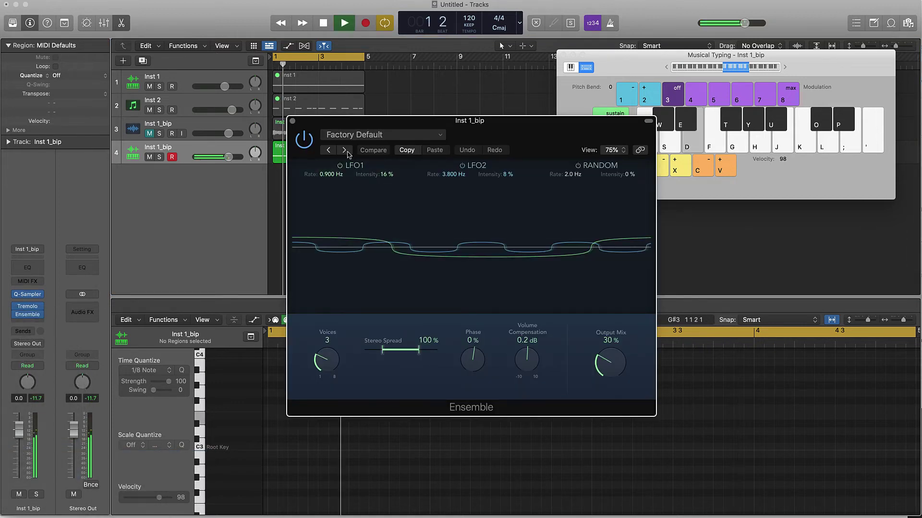
click(344, 150)
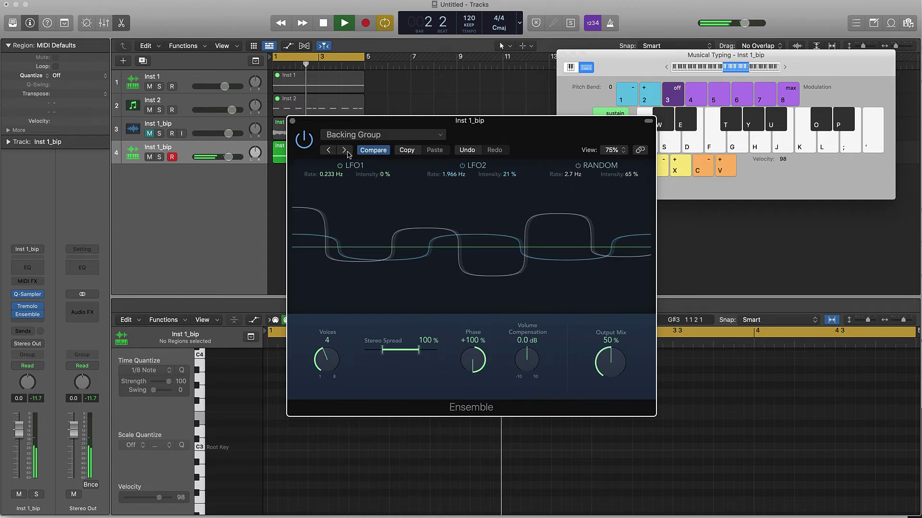
click(344, 149)
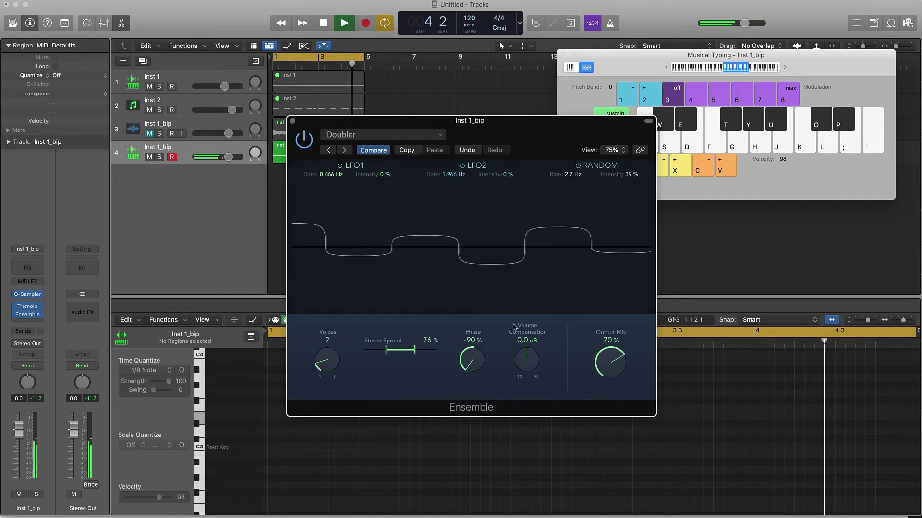
drag(610, 358, 603, 343)
Lower the Tremolo depth to 50%.
click(30, 308)
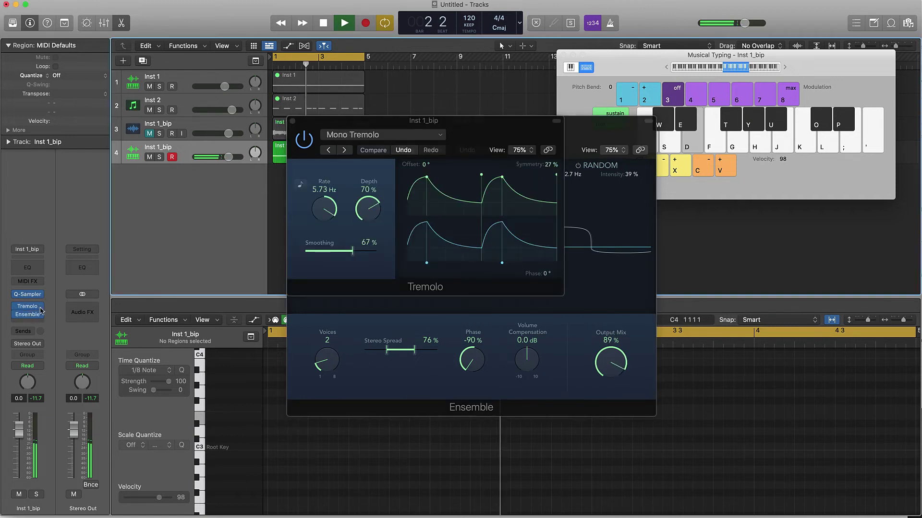
drag(368, 212, 365, 241)
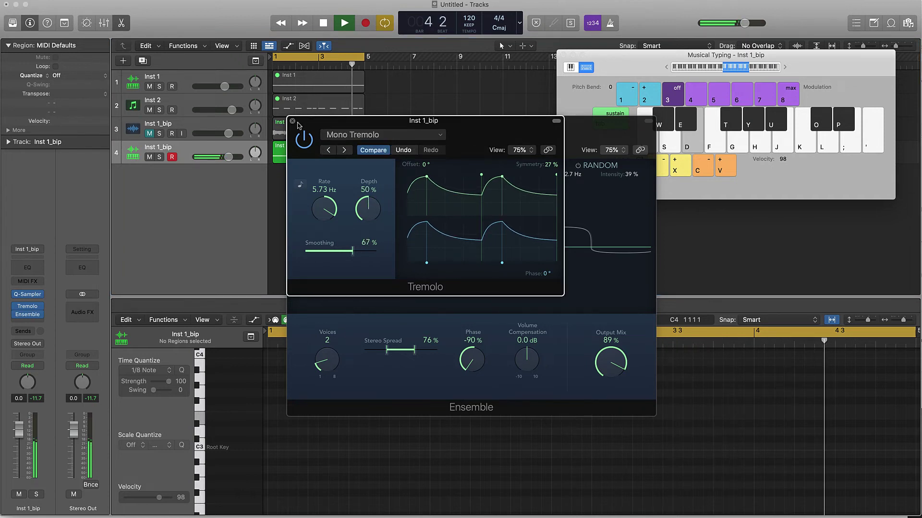
key(super+w)
Give the Ensemble the Rich Modulation preset, 45% mix, 3 voices and 152% spread.
click(344, 150)
click(344, 150)
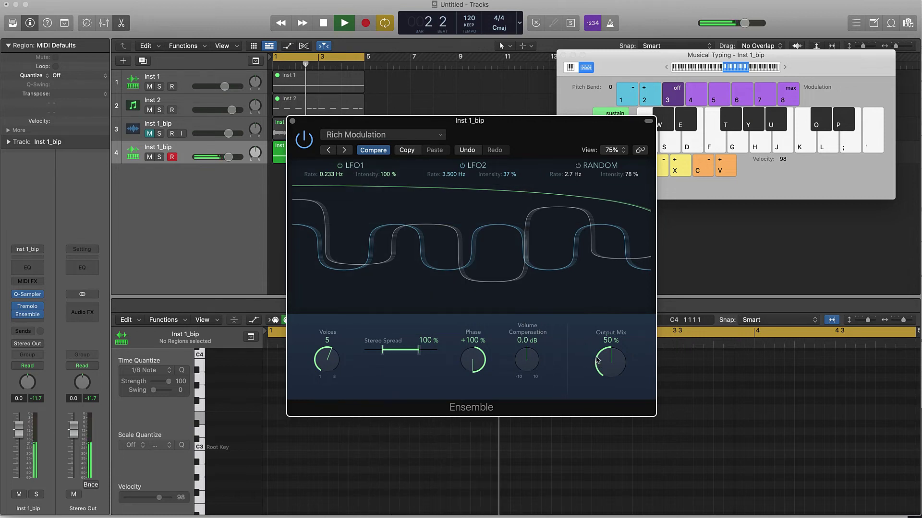
drag(597, 378, 597, 373)
drag(419, 350, 428, 350)
drag(326, 365, 326, 378)
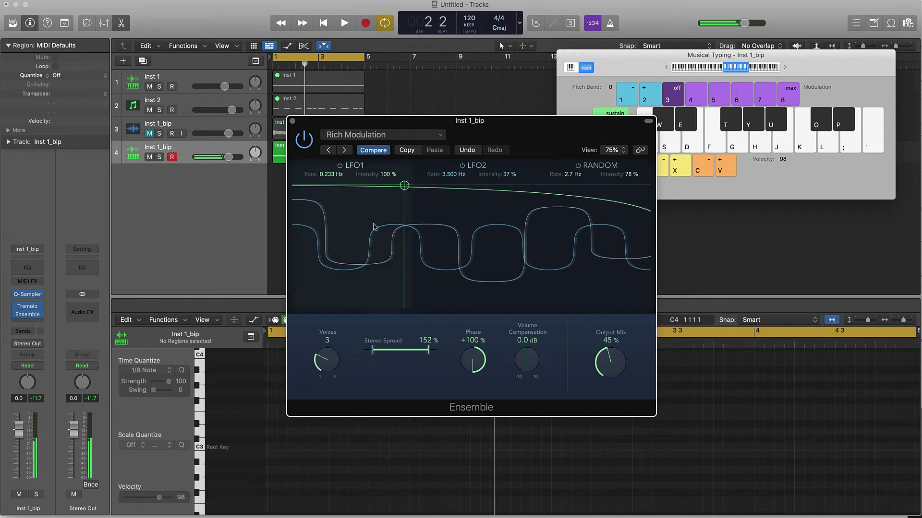
key(space)
Insert a stereo Phaser in the slot after the Ensemble.
click(291, 121)
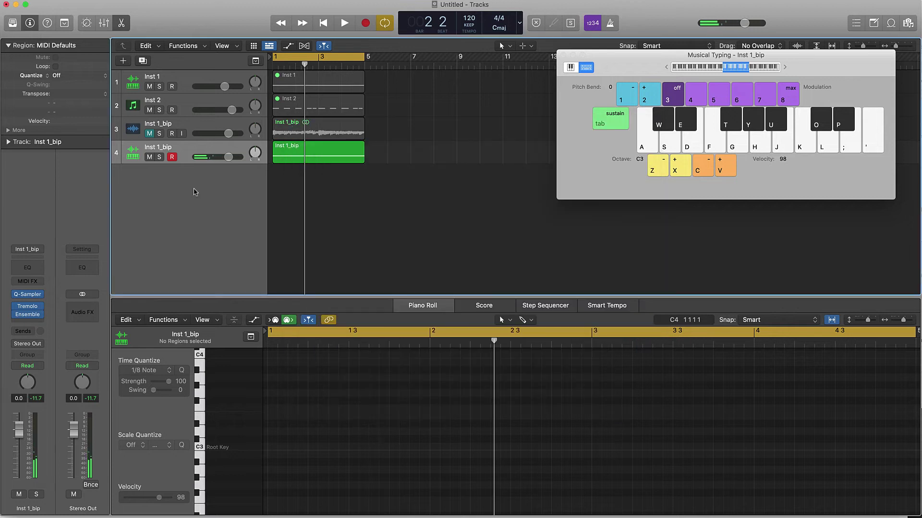
click(32, 322)
mouse_move(37, 455)
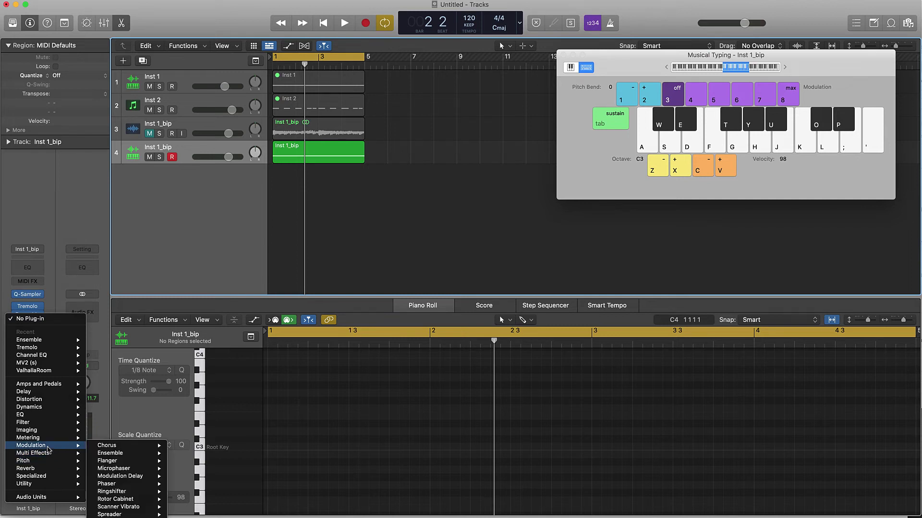
mouse_move(124, 499)
mouse_move(128, 516)
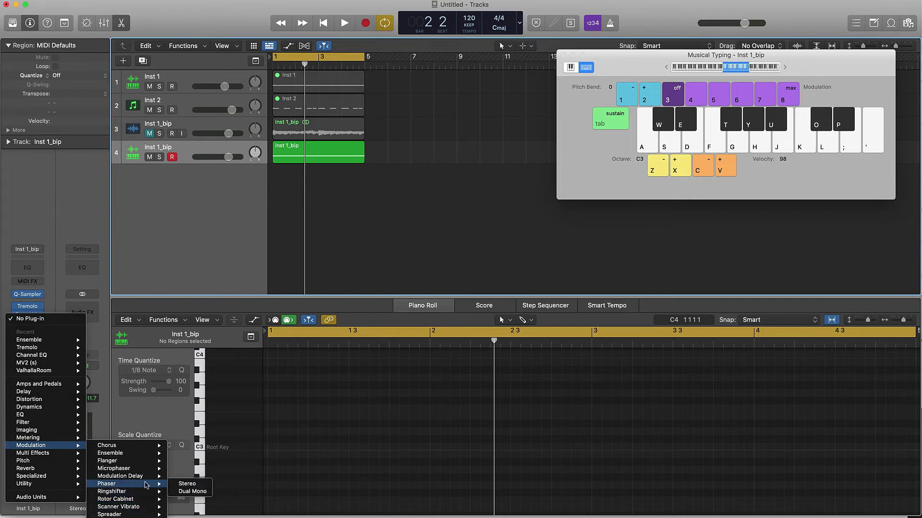
click(188, 484)
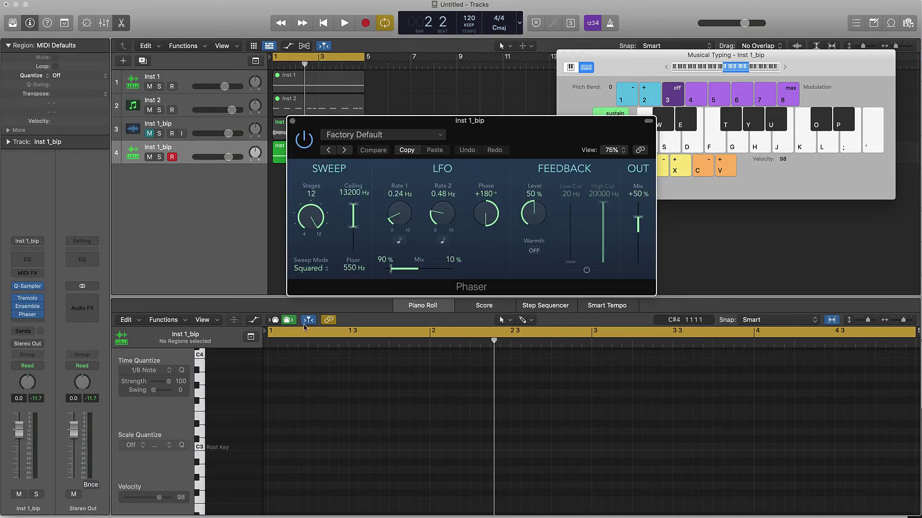
Load the 6 Stage Phaser preset and lower its output mix to +18%.
key(space)
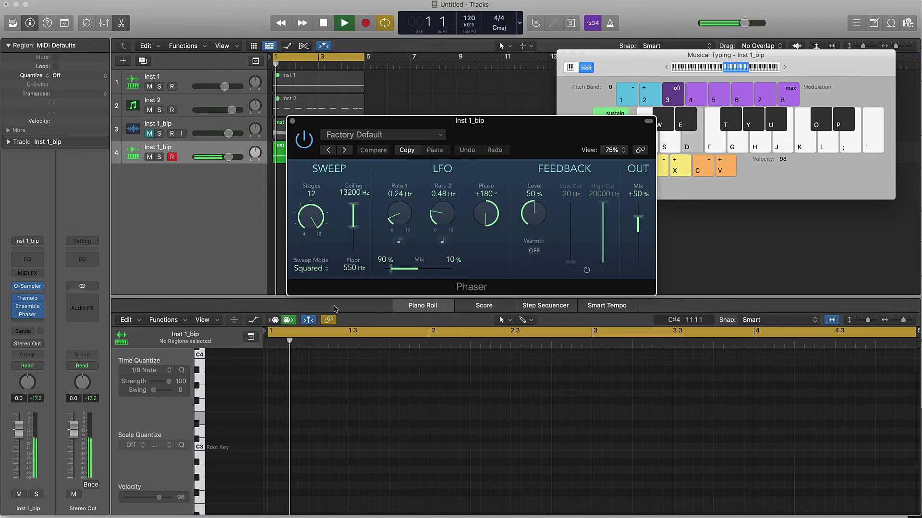
click(344, 150)
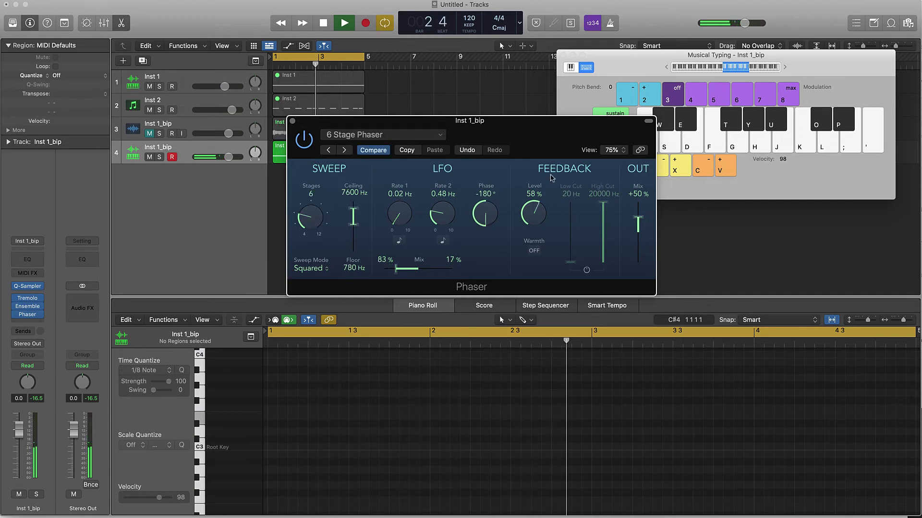
drag(638, 219, 638, 229)
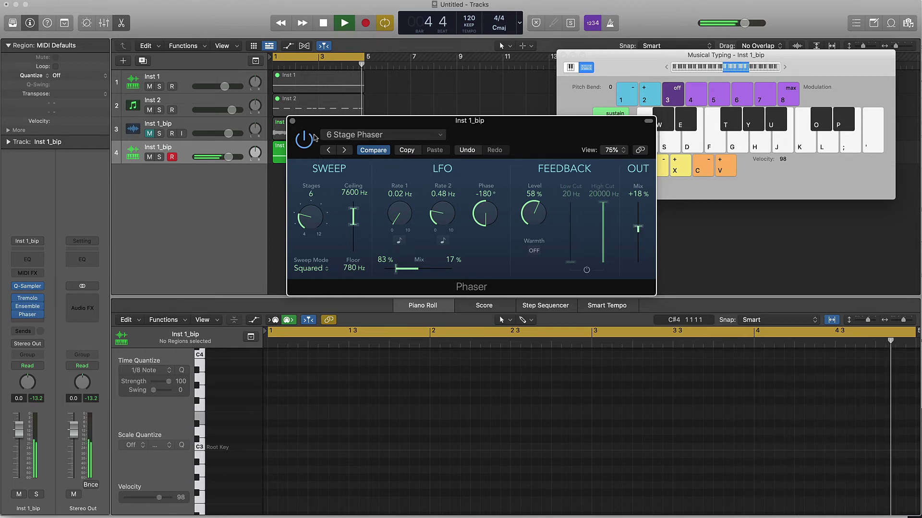
click(292, 121)
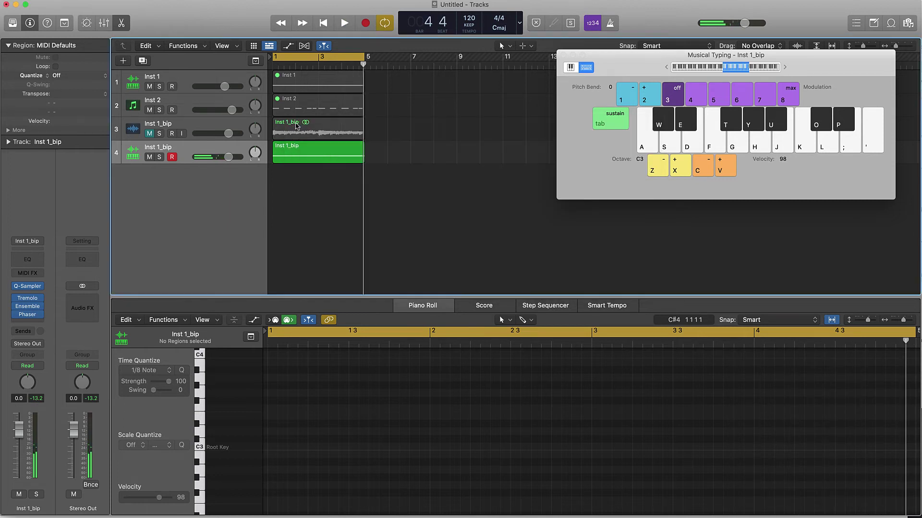
Drag the bounced Inst 1_bip region into a new Quick Sampler track and mute track 4.
click(276, 156)
drag(275, 156, 182, 169)
key(Escape)
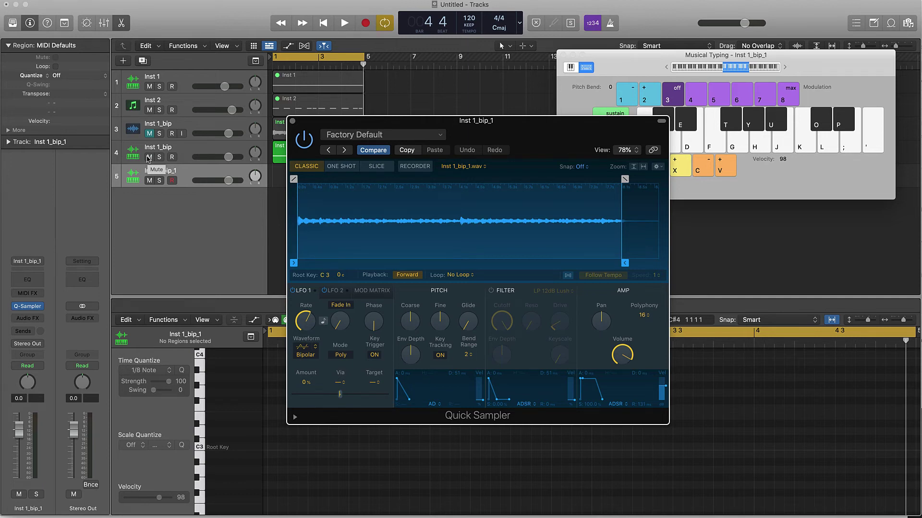
click(149, 157)
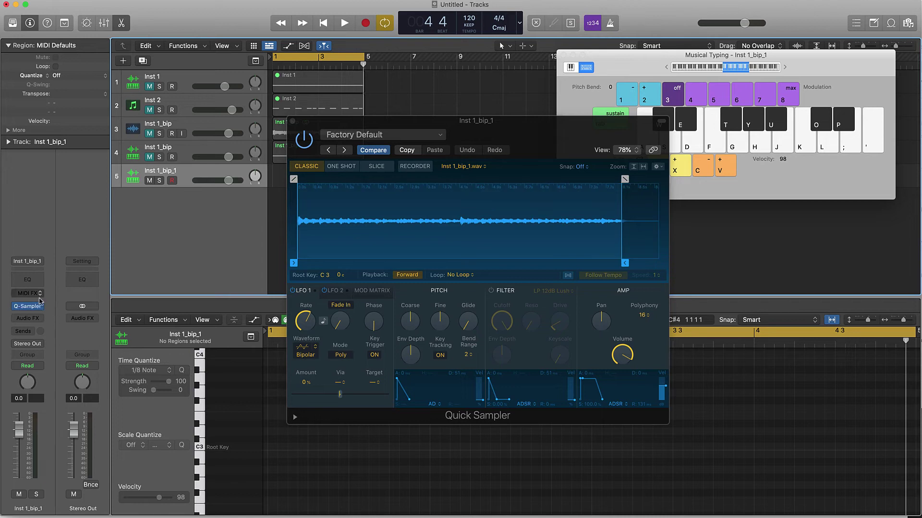
Insert a Channel EQ on Inst 1_bip_1 and audition the sample during playback.
click(27, 279)
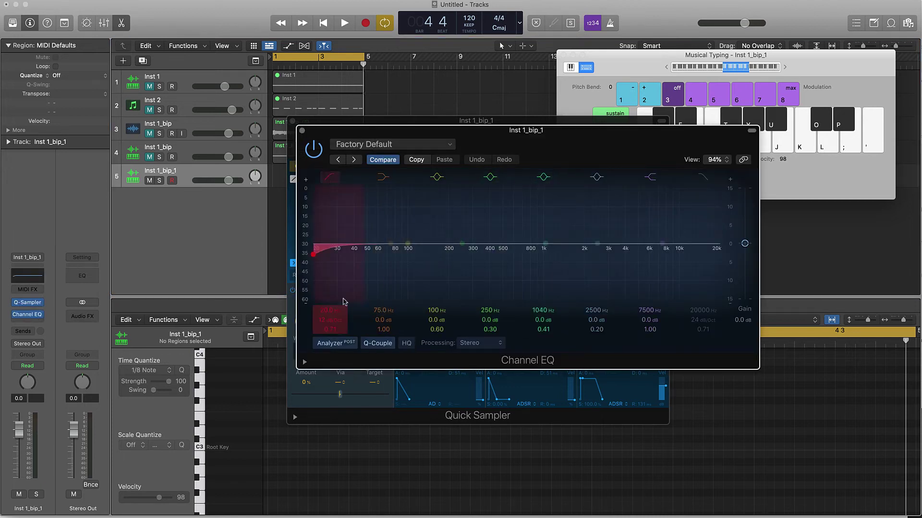
drag(319, 253, 295, 197)
key(space)
key(space)
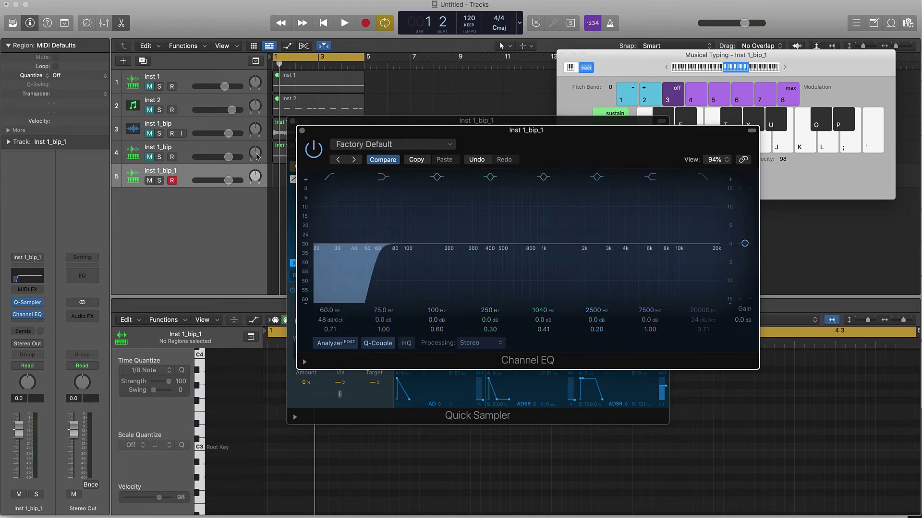
key(f)
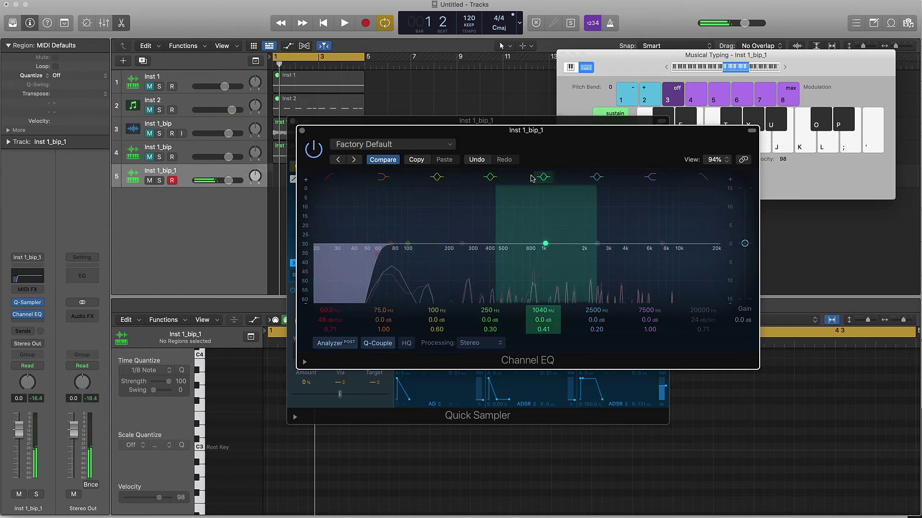
drag(533, 130, 237, 194)
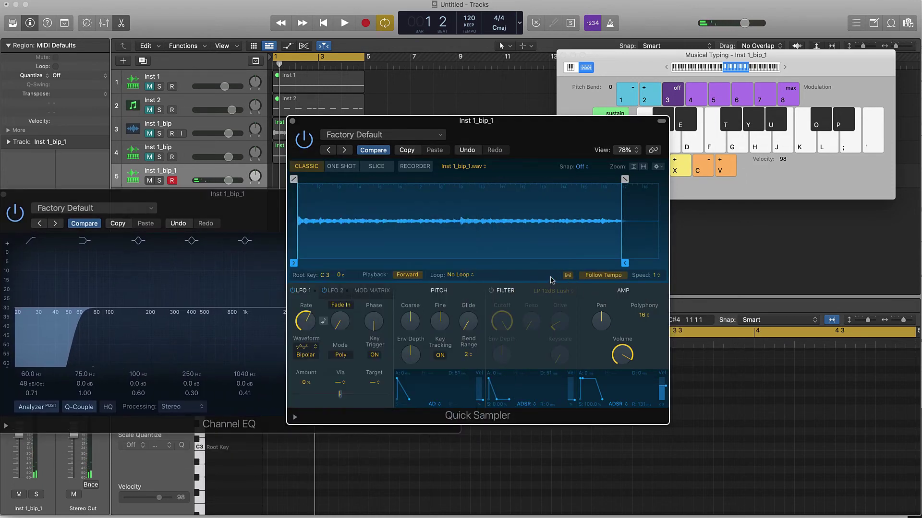
drag(222, 209, 599, 166)
Set the EQ low cut to about 48 Hz and high cut to 7100 Hz, then test a note.
click(429, 309)
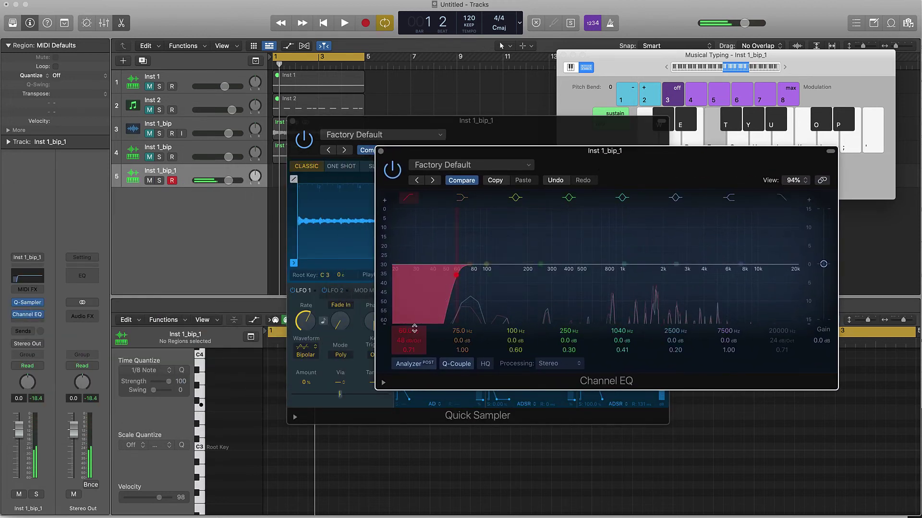
drag(414, 329, 414, 362)
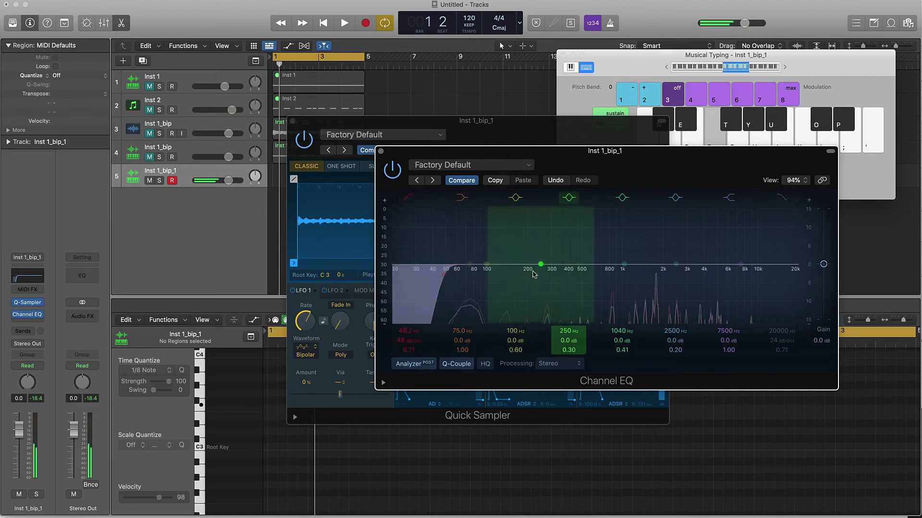
click(781, 197)
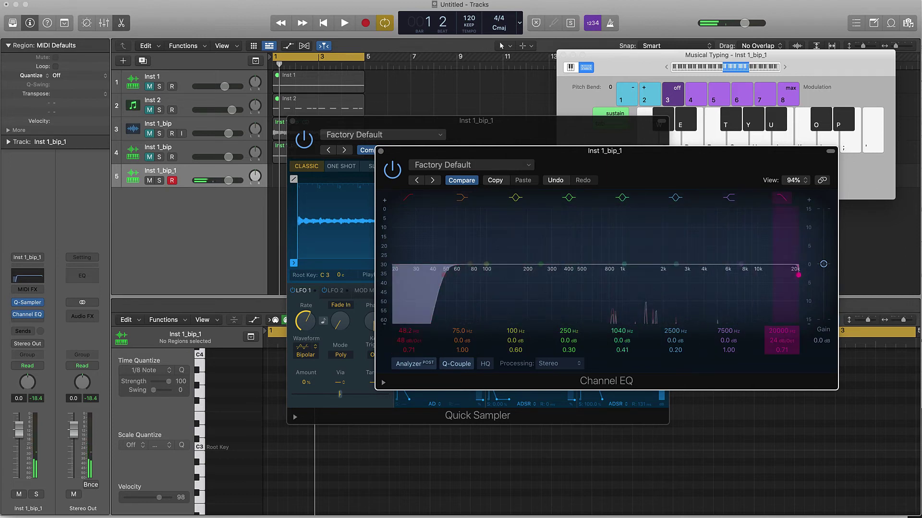
drag(774, 327, 777, 319)
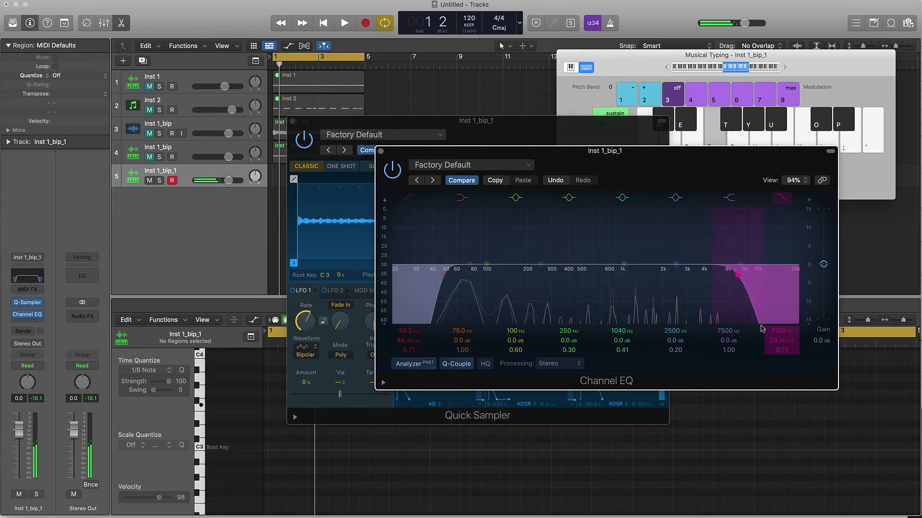
click(380, 151)
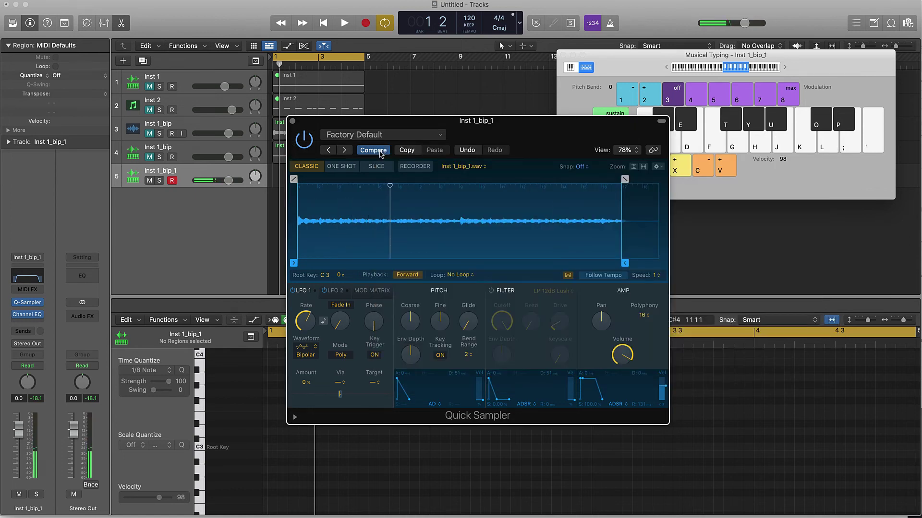
key(e)
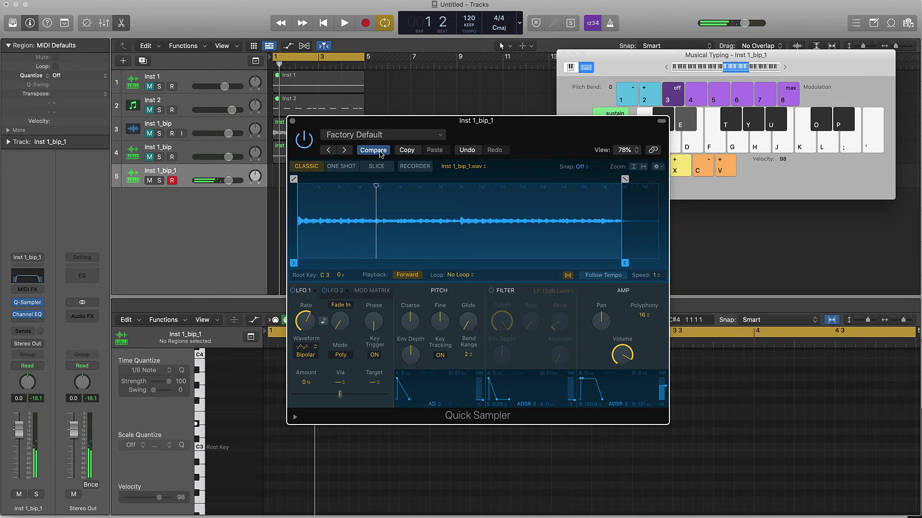
key(e)
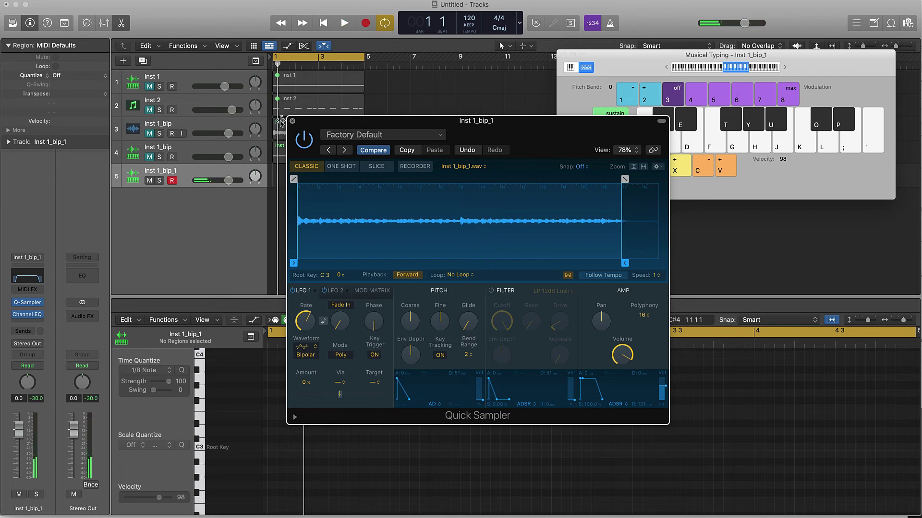
Record one long held note on track 5 with a count-in.
click(292, 121)
key(r)
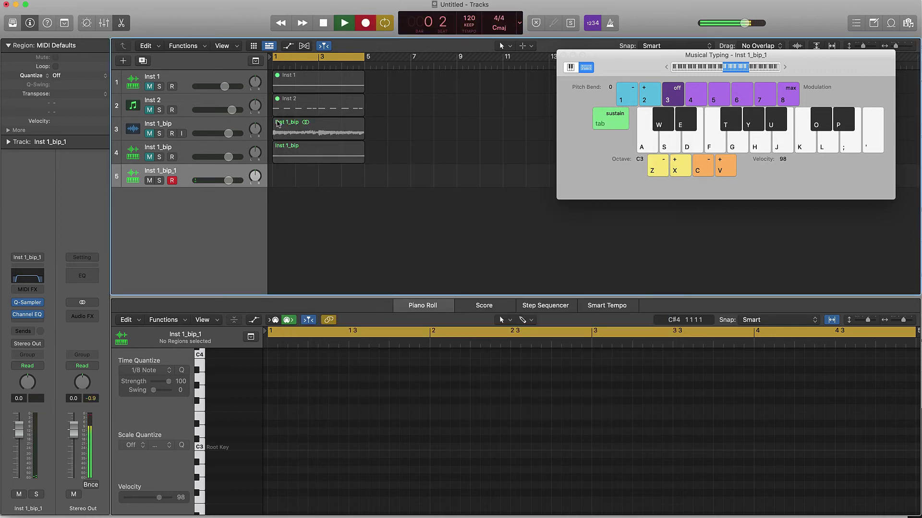
key(w)
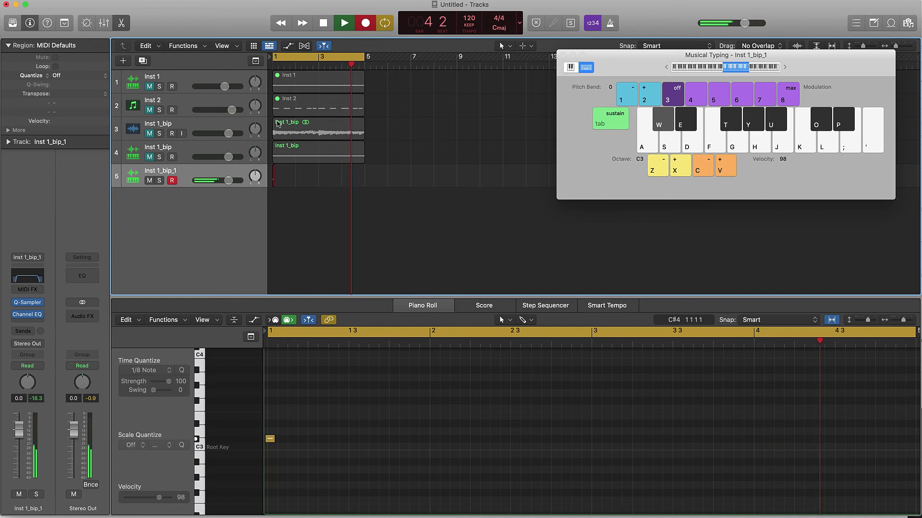
key(space)
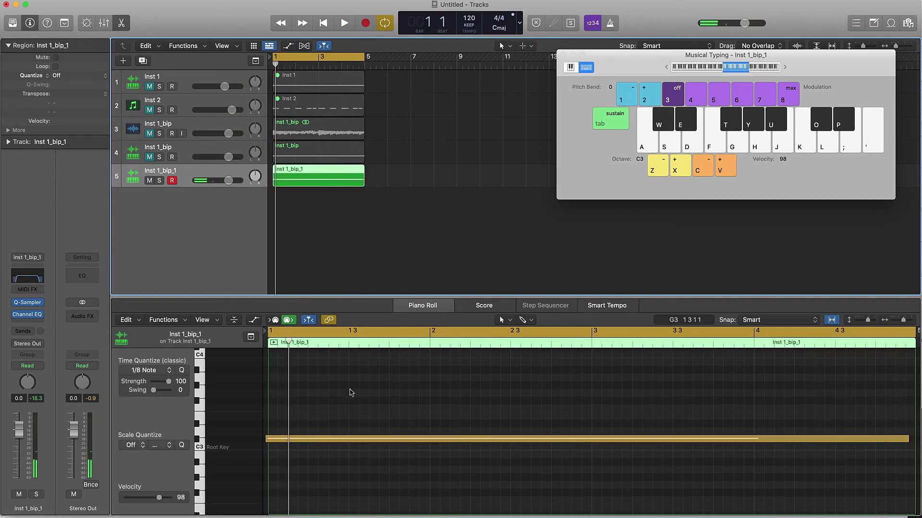
Snap the recorded note's start to bar 1 and play it back.
click(358, 398)
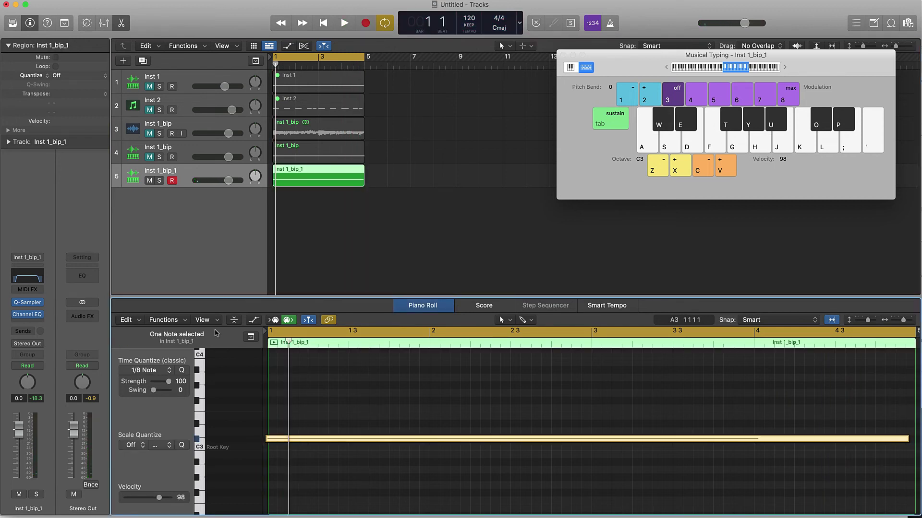
click(181, 370)
click(389, 412)
key(space)
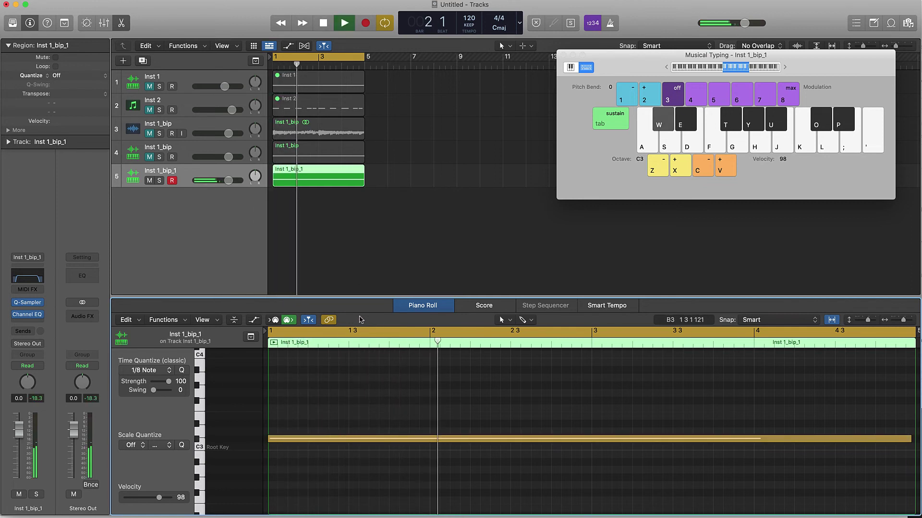
key(space)
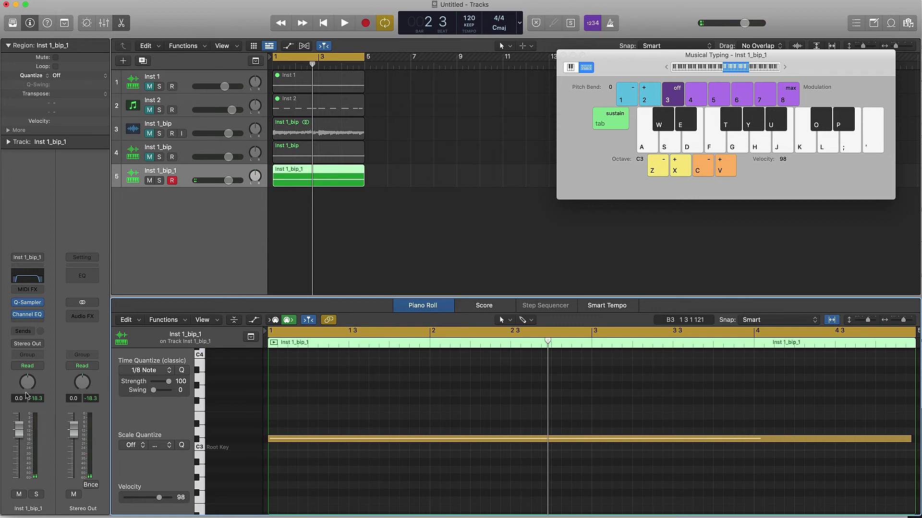
Browse the audio effect list for track 5's next empty slot.
click(40, 325)
mouse_move(27, 465)
mouse_move(48, 455)
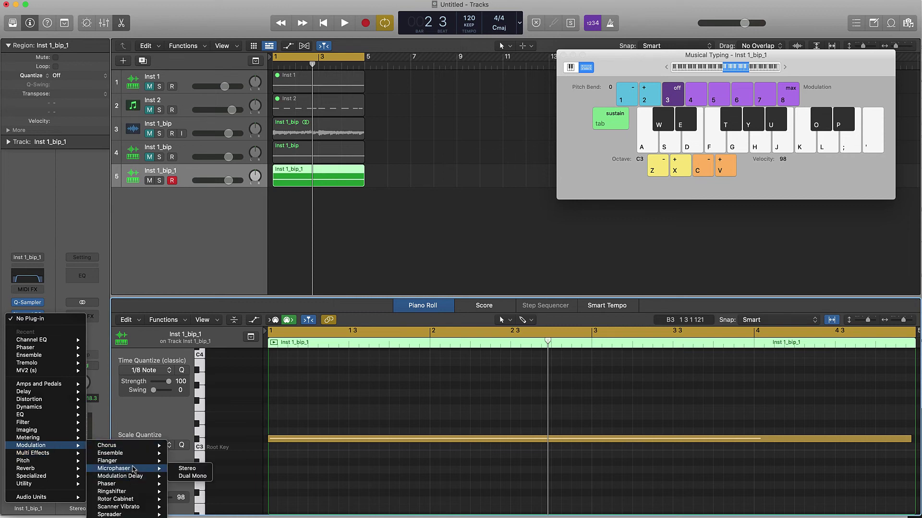
Insert a stereo Flanger with 37% mix and 69% intensity.
mouse_move(130, 462)
click(187, 461)
key(space)
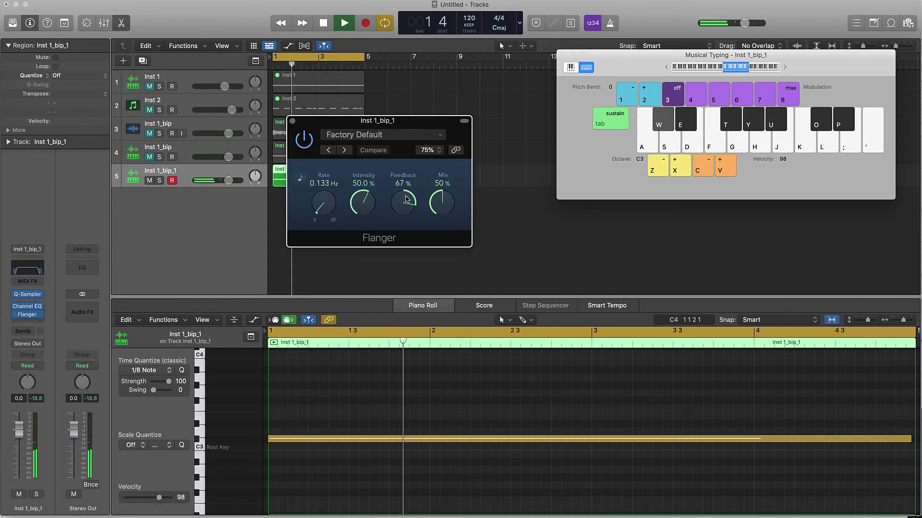
drag(440, 204, 432, 219)
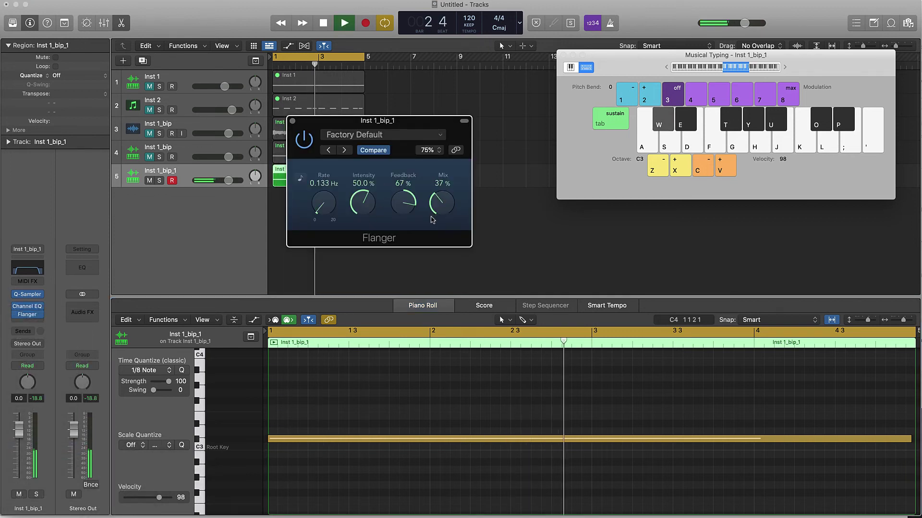
drag(362, 201, 364, 179)
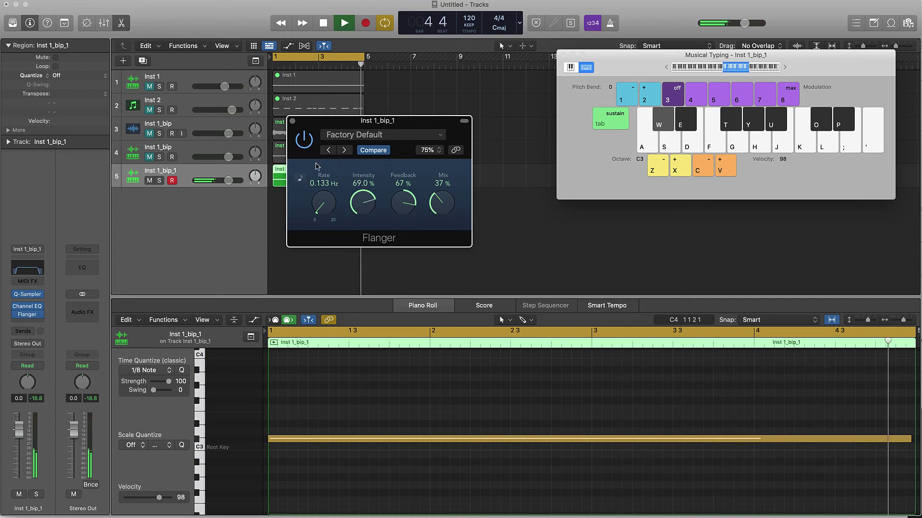
Retune the Channel EQ cuts to 52 Hz and 6300 Hz, stop playback, and close it.
click(41, 275)
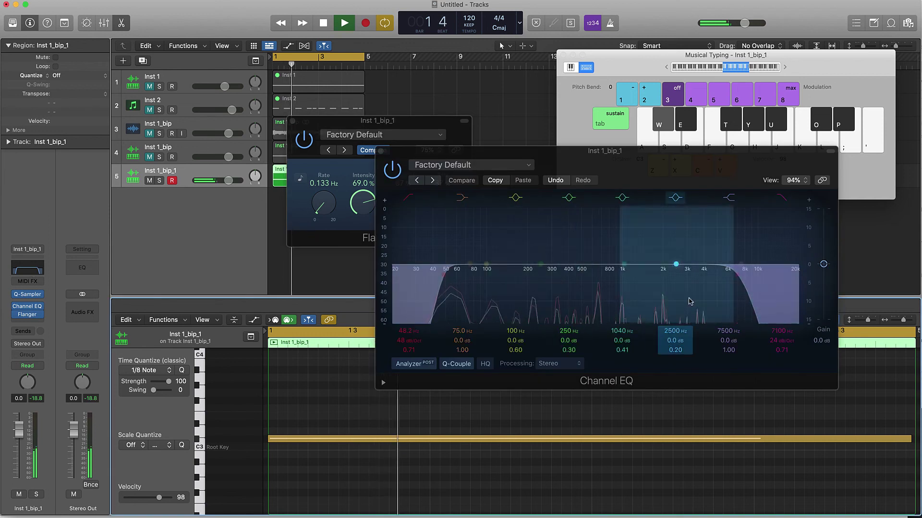
drag(737, 276, 796, 275)
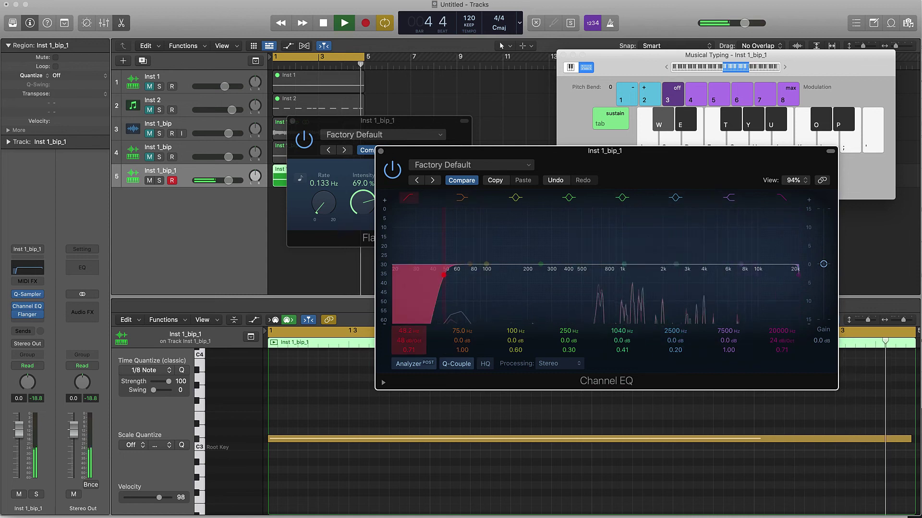
mouse_move(444, 275)
mouse_down()
mouse_move(561, 275)
mouse_move(447, 275)
mouse_up()
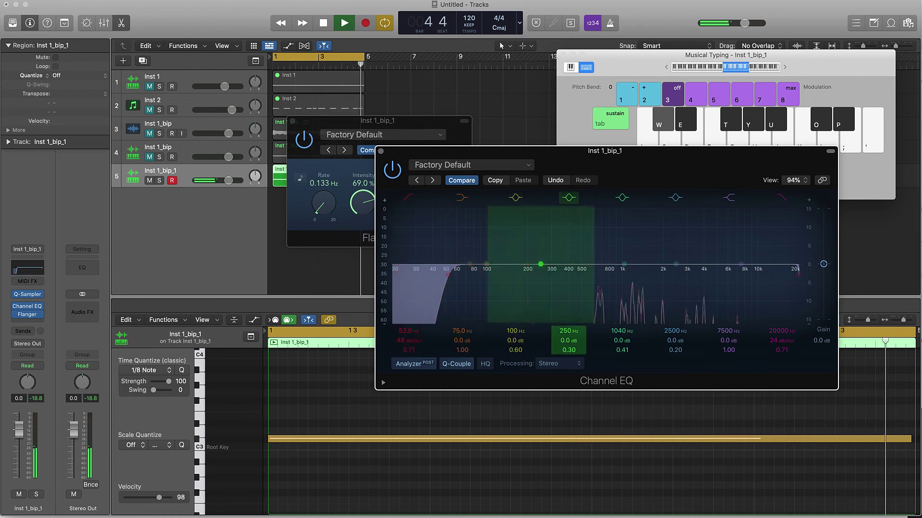
drag(792, 269, 731, 275)
key(space)
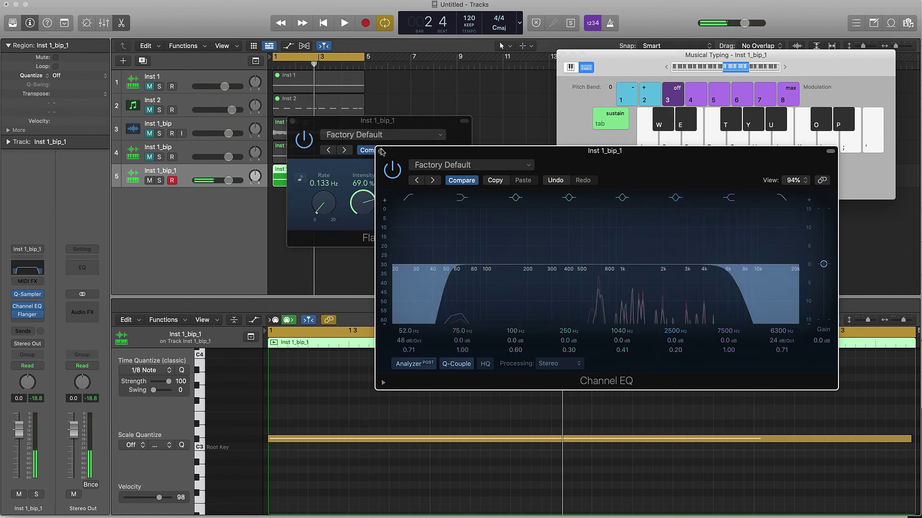
click(381, 151)
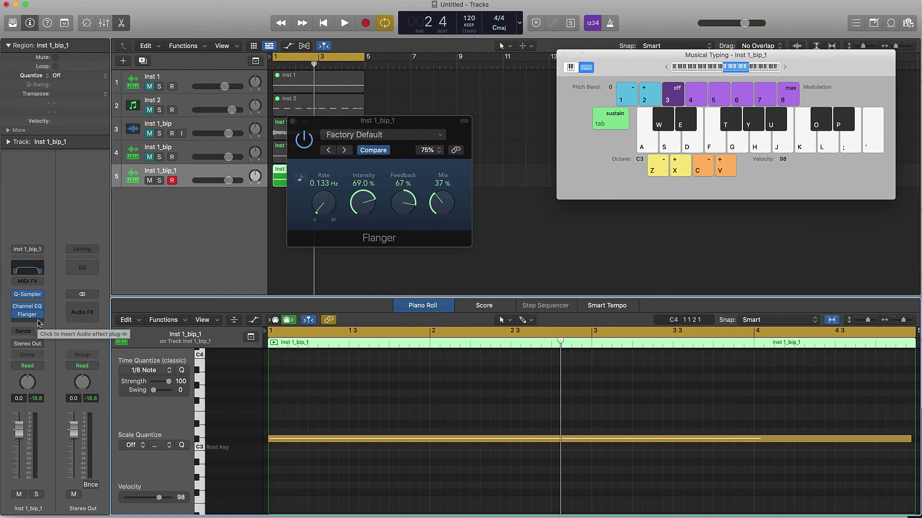
Insert Cableguys HalfTime in stereo after the Flanger, listen at 1 Bar 2x, then close both windows.
click(36, 323)
mouse_move(38, 497)
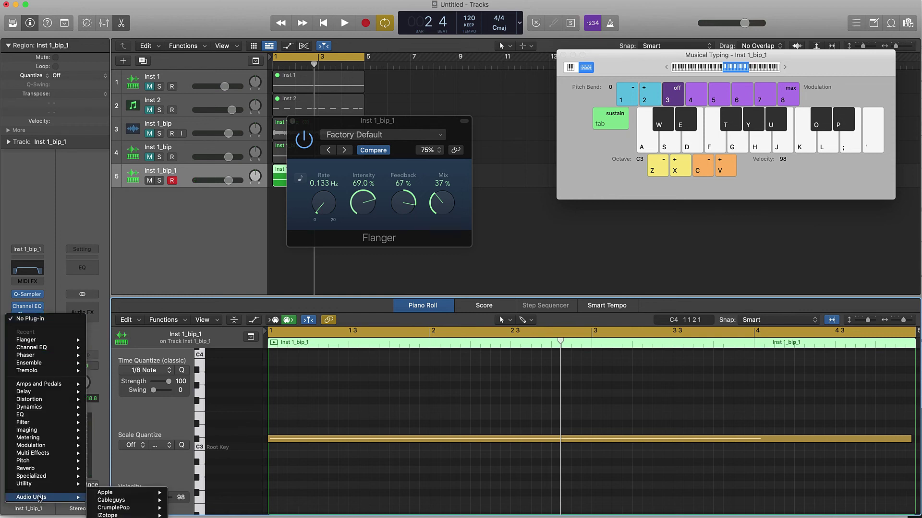
mouse_move(130, 500)
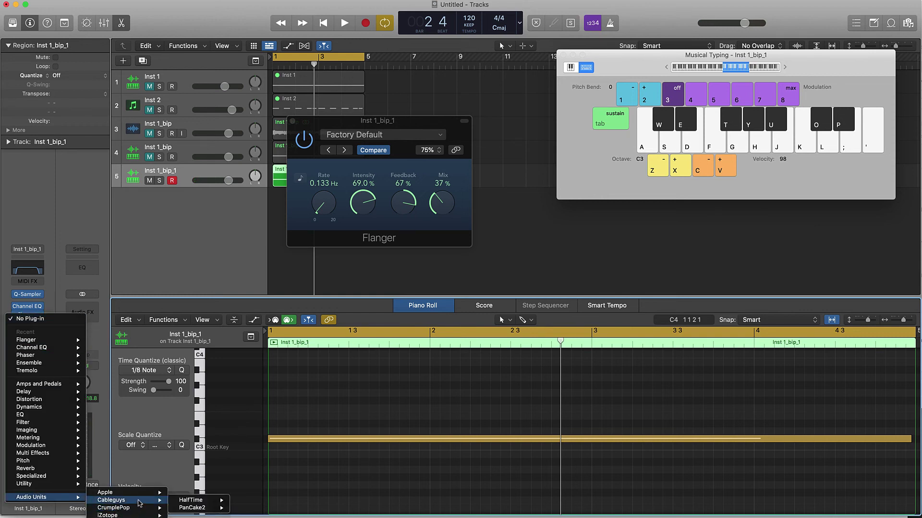
mouse_move(192, 500)
click(248, 502)
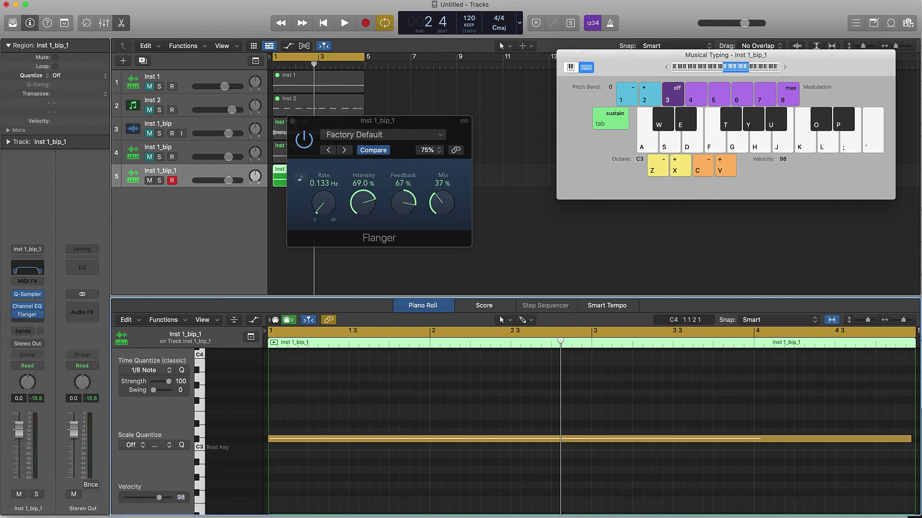
key(space)
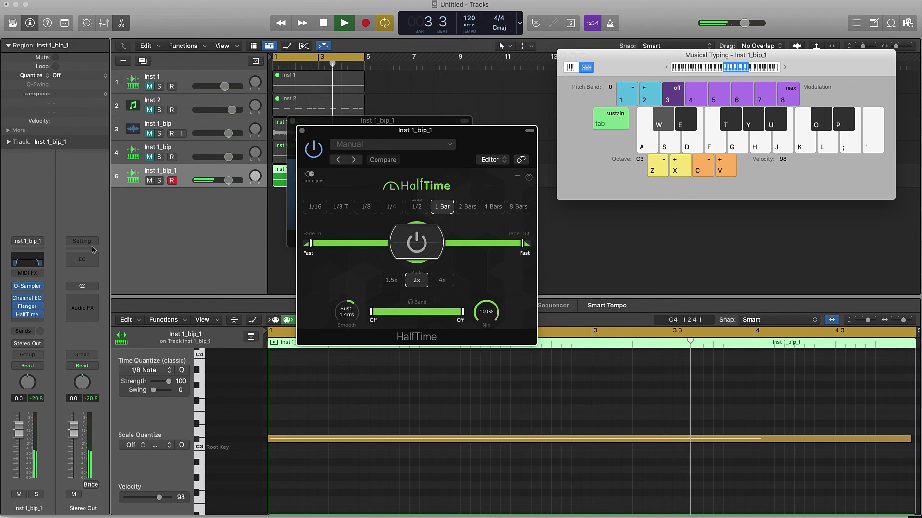
click(303, 131)
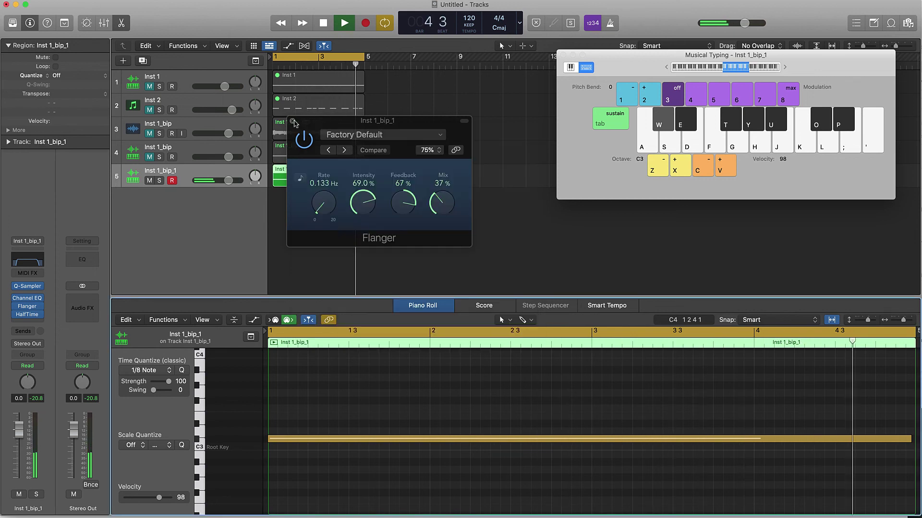
click(293, 121)
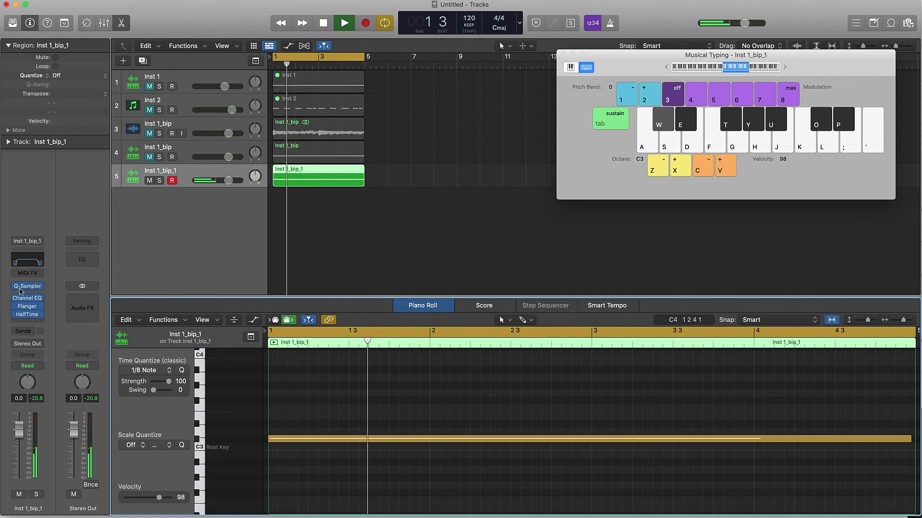
mouse_move(16, 300)
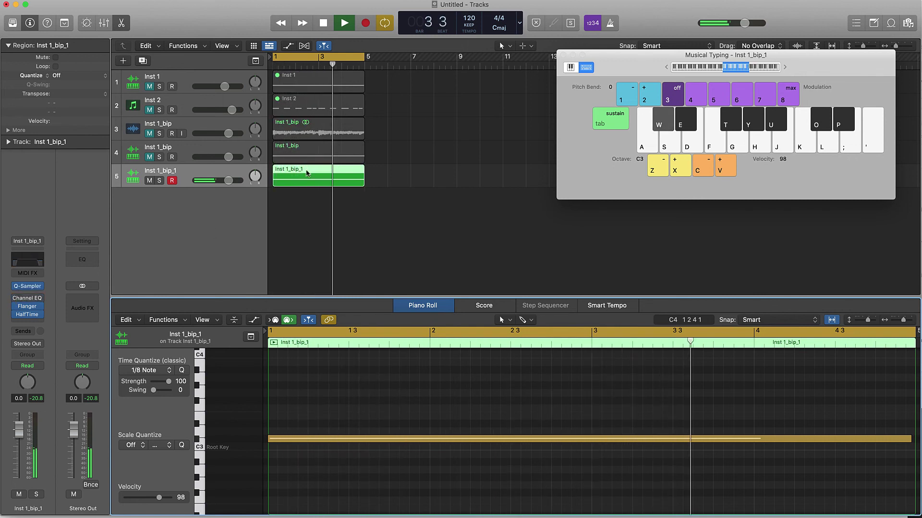
Bounce the Inst 1_bip_1 region in place to Inst 1_bip_1_bip and load it into a new Quick Sampler.
key(space)
right_click(301, 177)
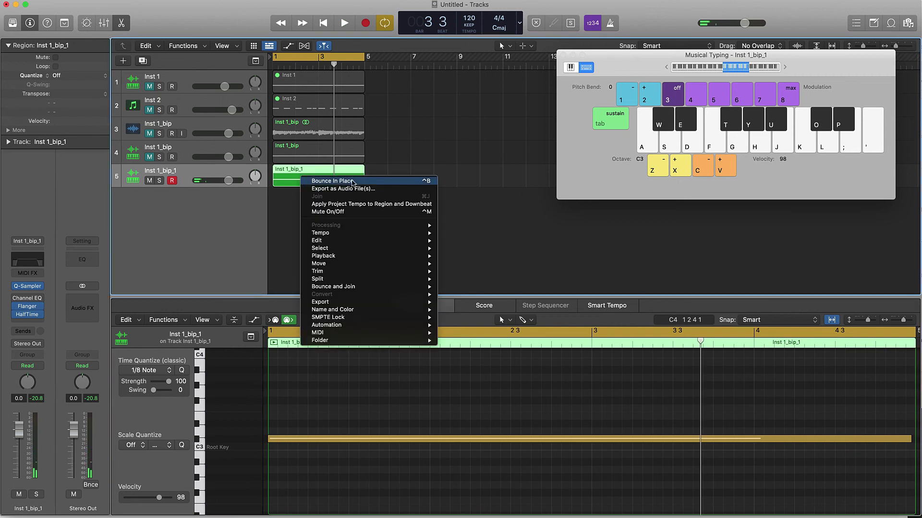
click(333, 181)
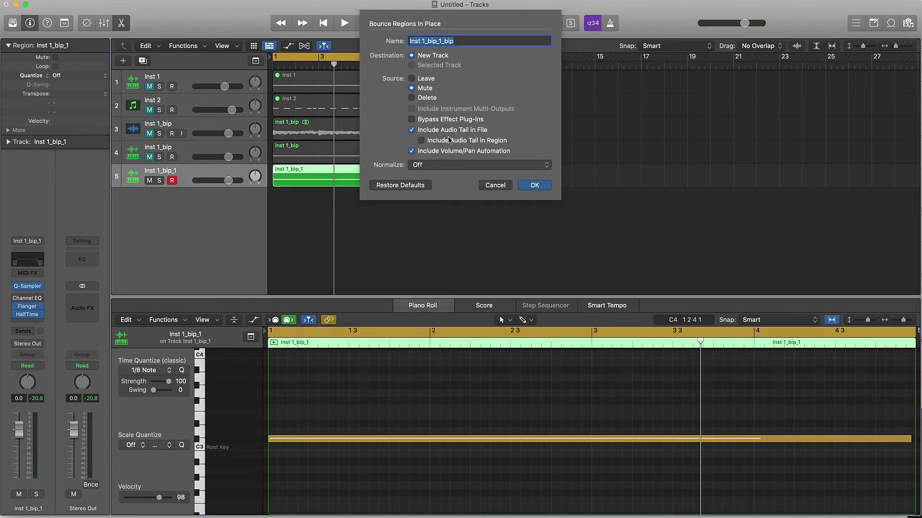
click(534, 189)
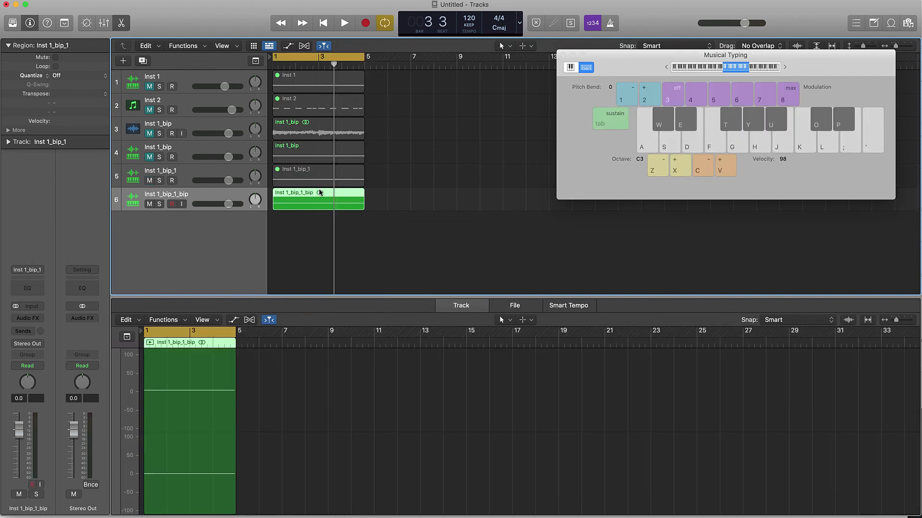
key(space)
drag(296, 208, 169, 230)
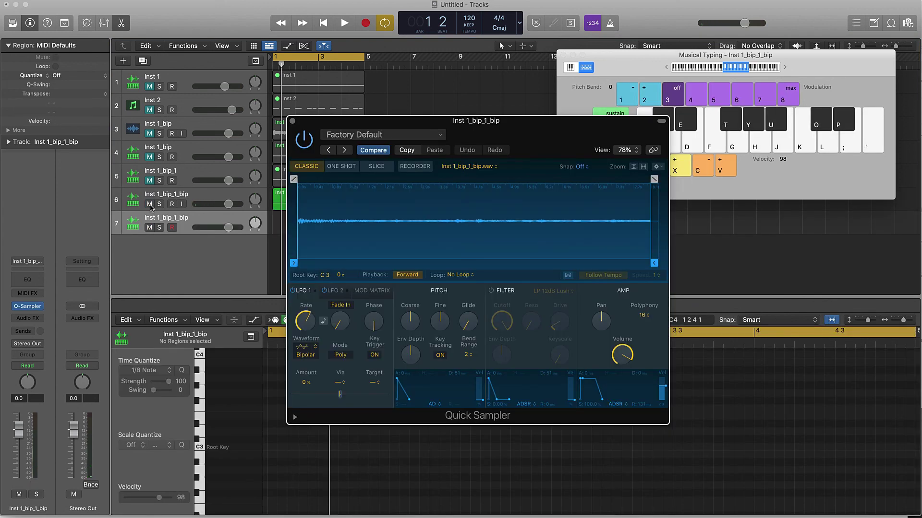
Mute audio track 6, make the sample follow project tempo, and audition several notes.
click(149, 205)
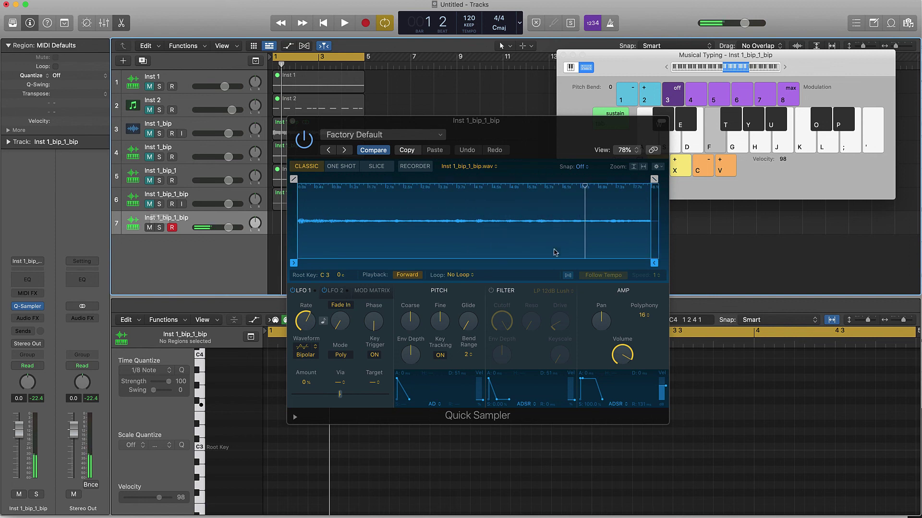
click(568, 274)
click(568, 275)
key(f)
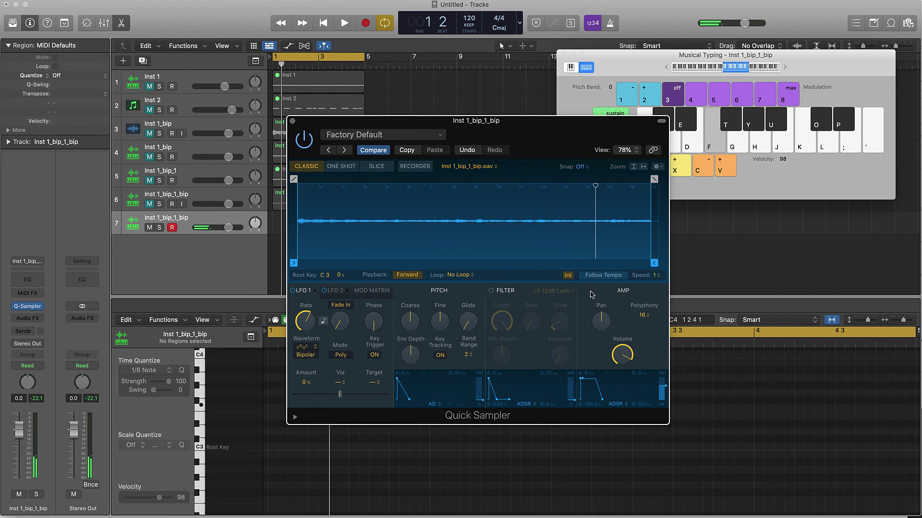
key(f)
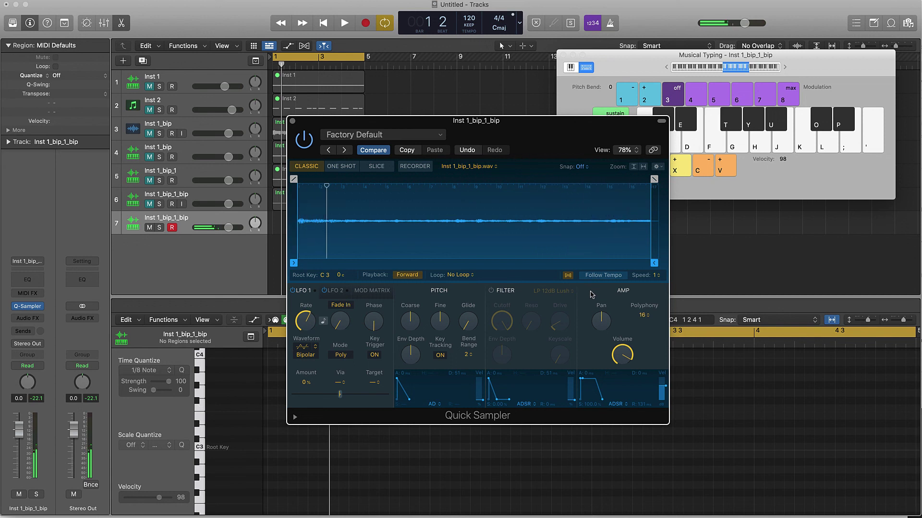
key(x)
key(f)
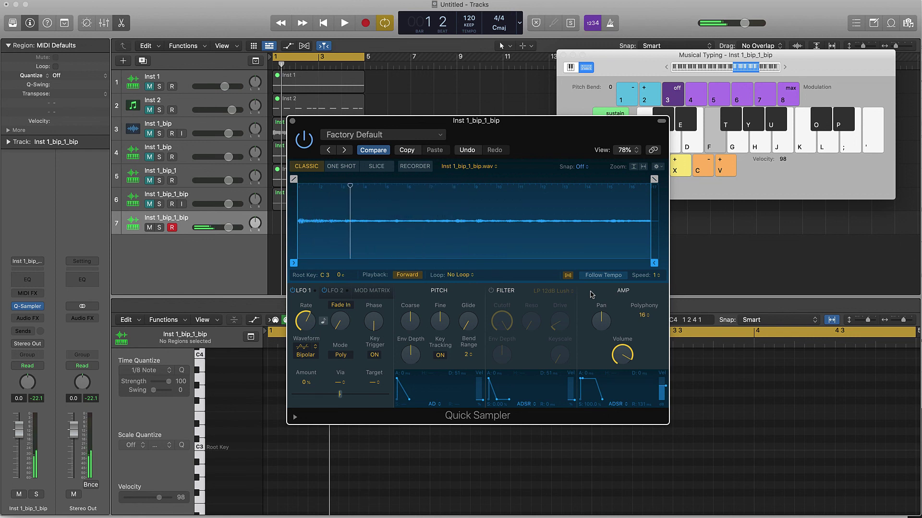
key(s)
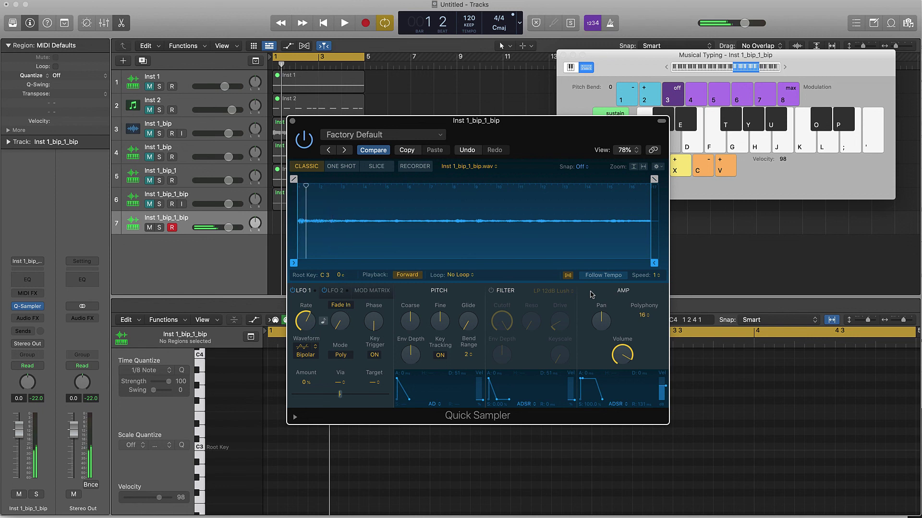
key(s)
key(g)
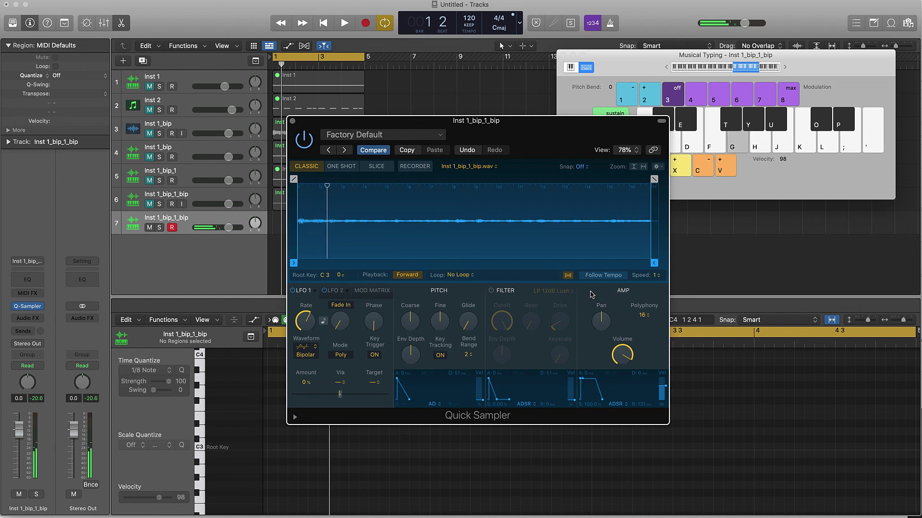
Audition the sample reversed, then return it to Forward playback and play more notes.
click(404, 275)
key(g)
click(403, 276)
key(g)
key(g)
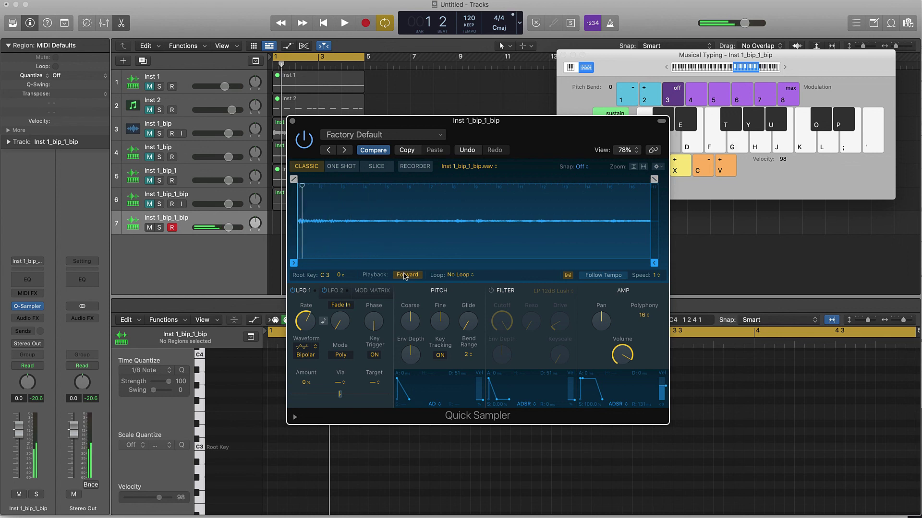
key(f)
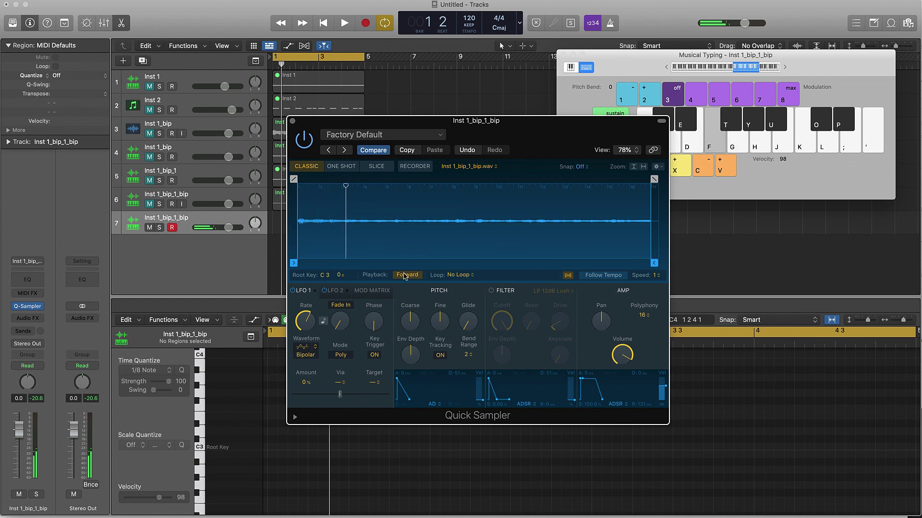
key(g)
key(s)
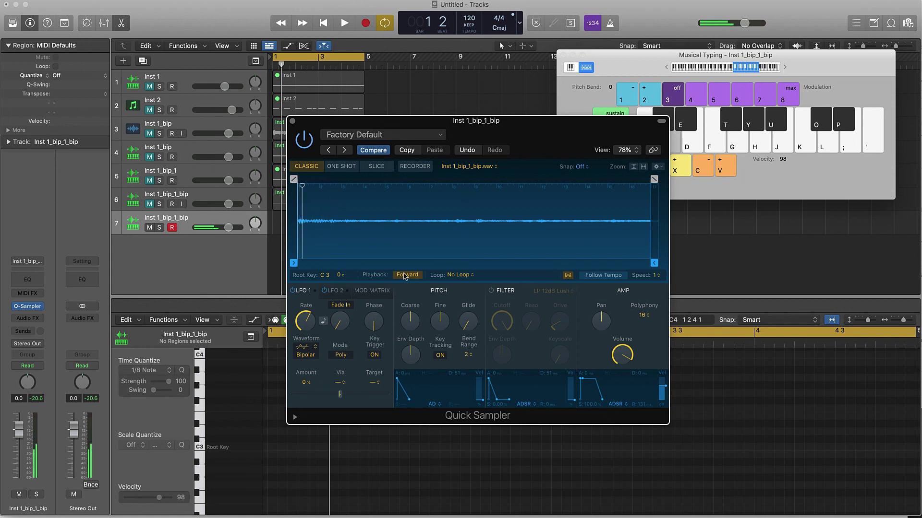
key(f)
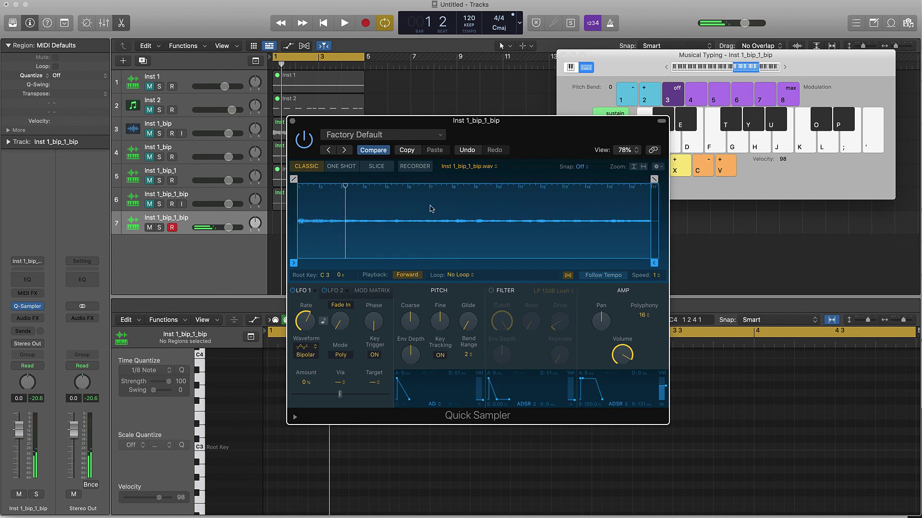